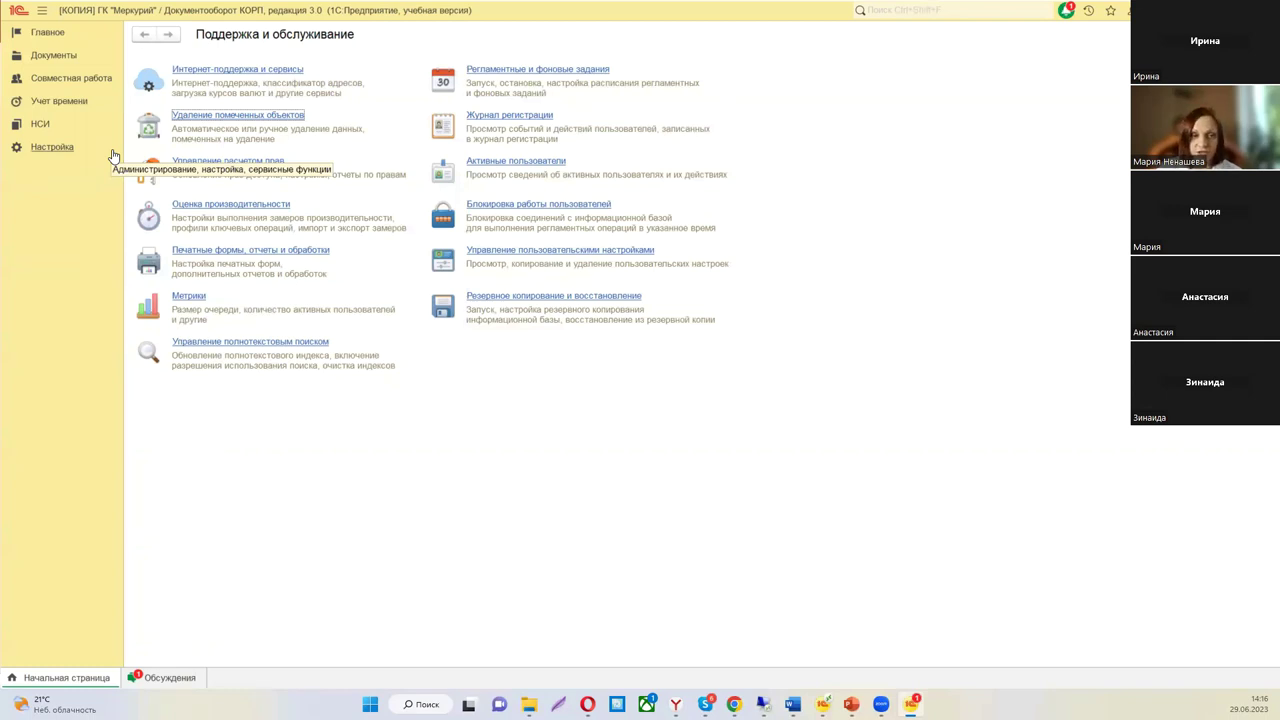
- Open the "Тест ЗНК" document from the Документы list and show its access participants (Доступ)
{"action": "left_click", "coordinate": [53, 56]}
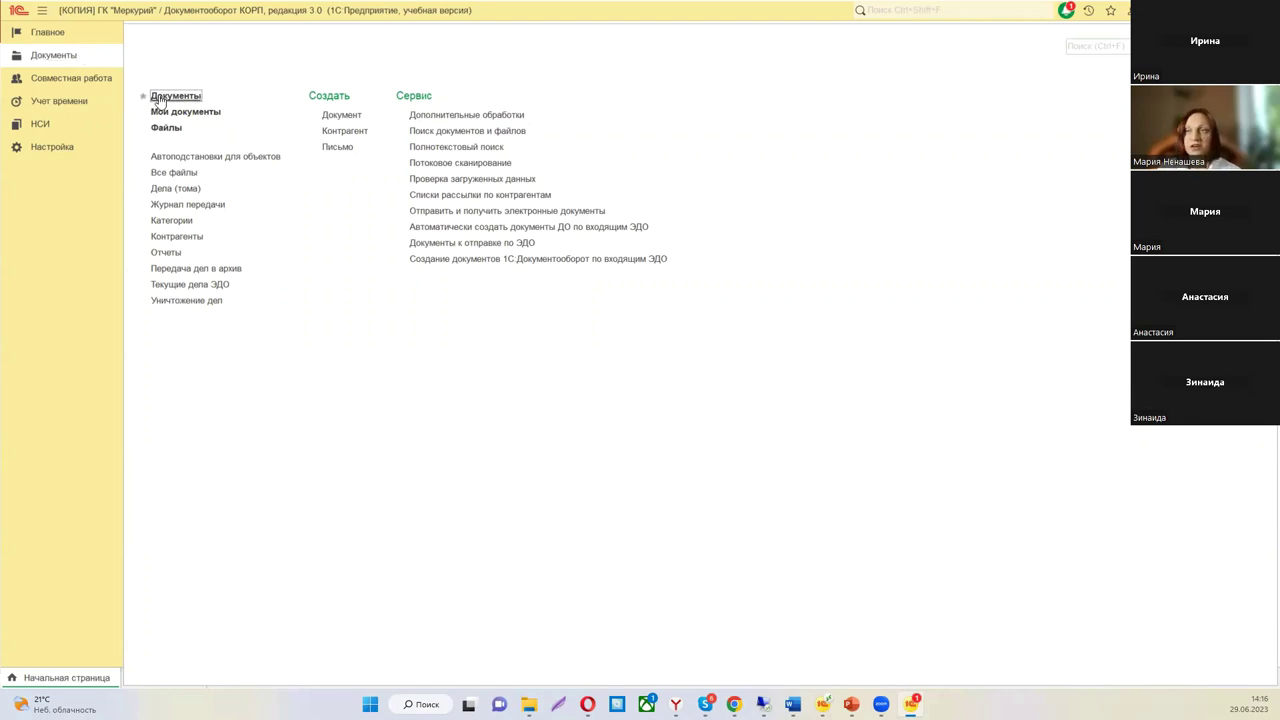
{"action": "left_click", "coordinate": [208, 112]}
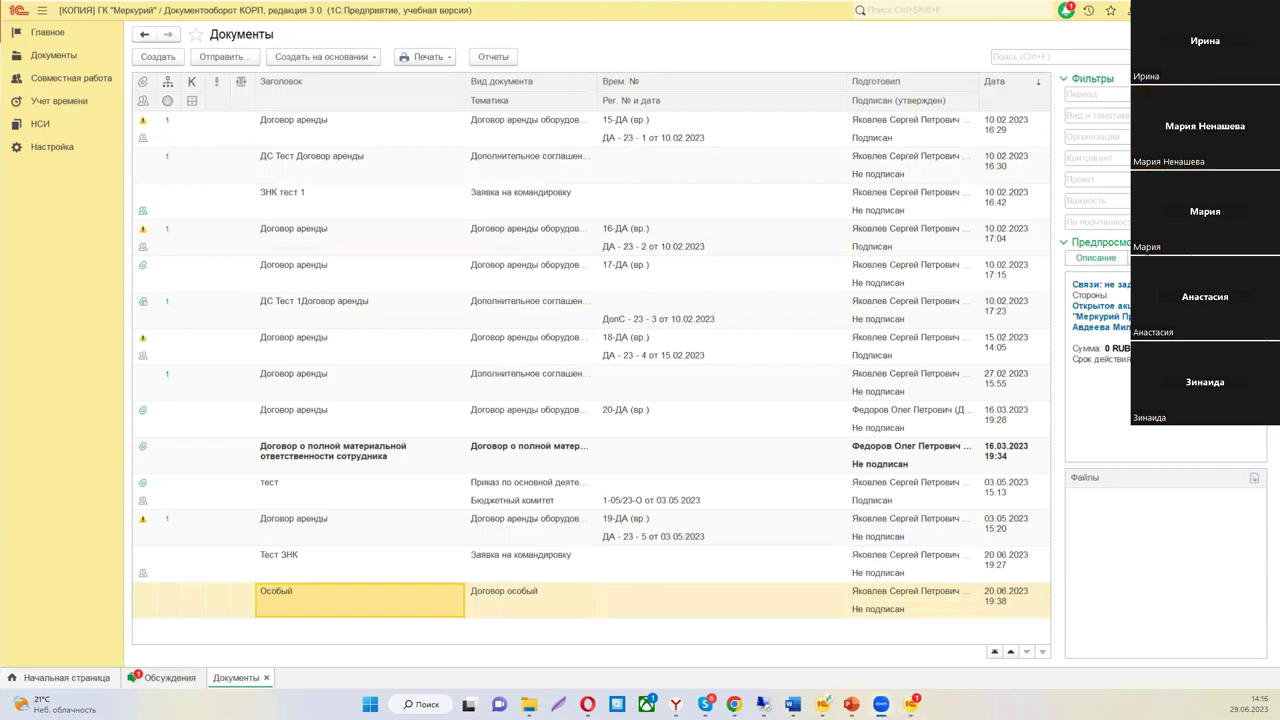
{"action": "left_click", "coordinate": [290, 563]}
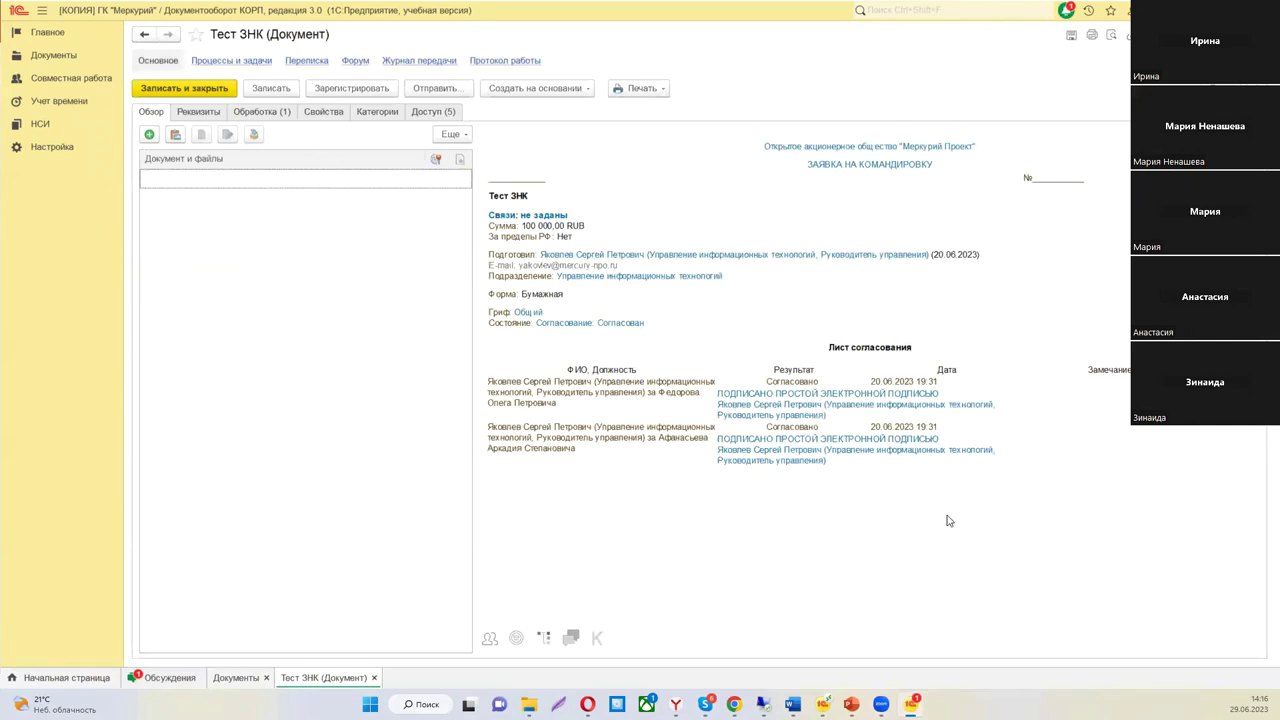
{"action": "left_click", "coordinate": [449, 111]}
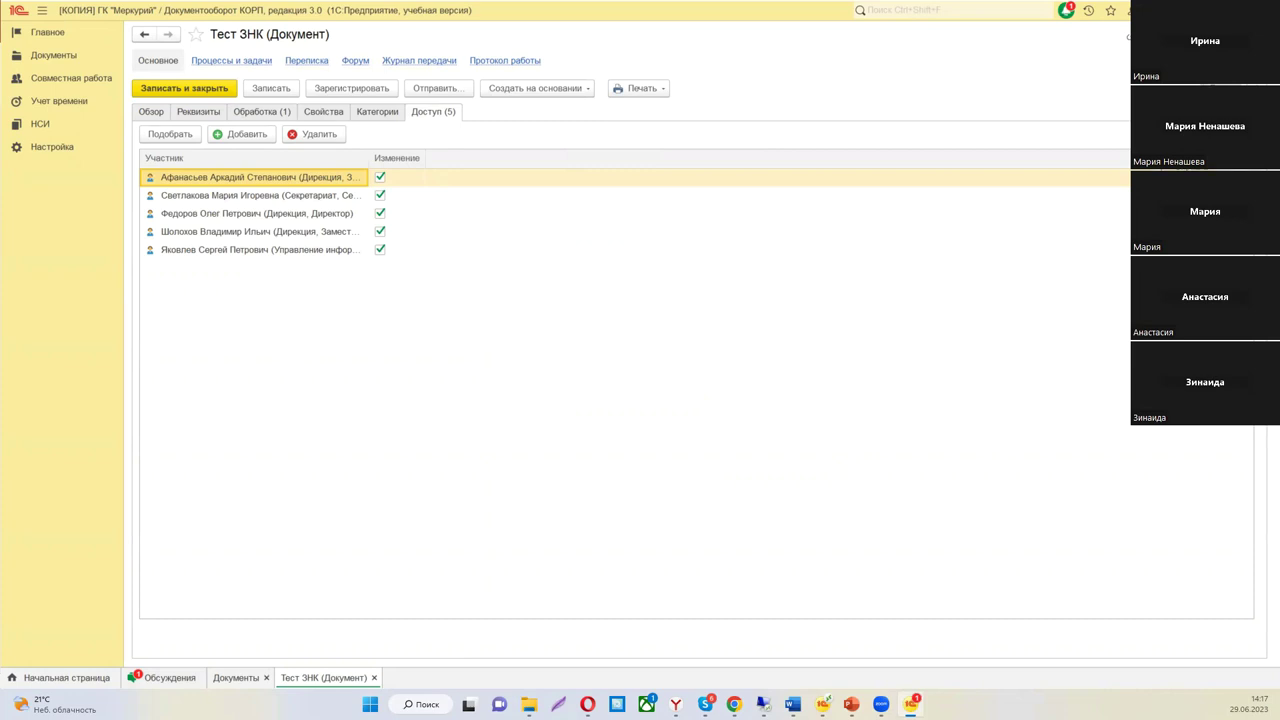
- Display the calculated access rights (Права доступа) of the "Тест ЗНК" document
{"action": "left_click", "coordinate": [1230, 88]}
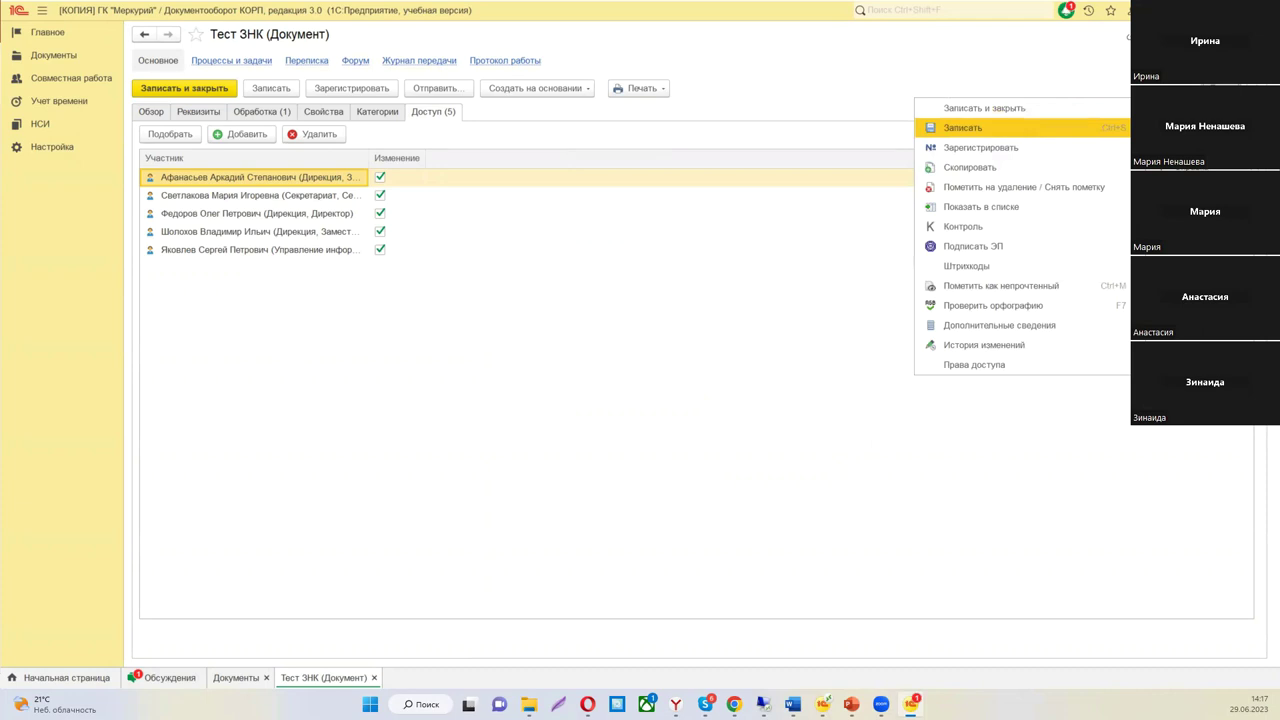
{"action": "key", "text": "Escape"}
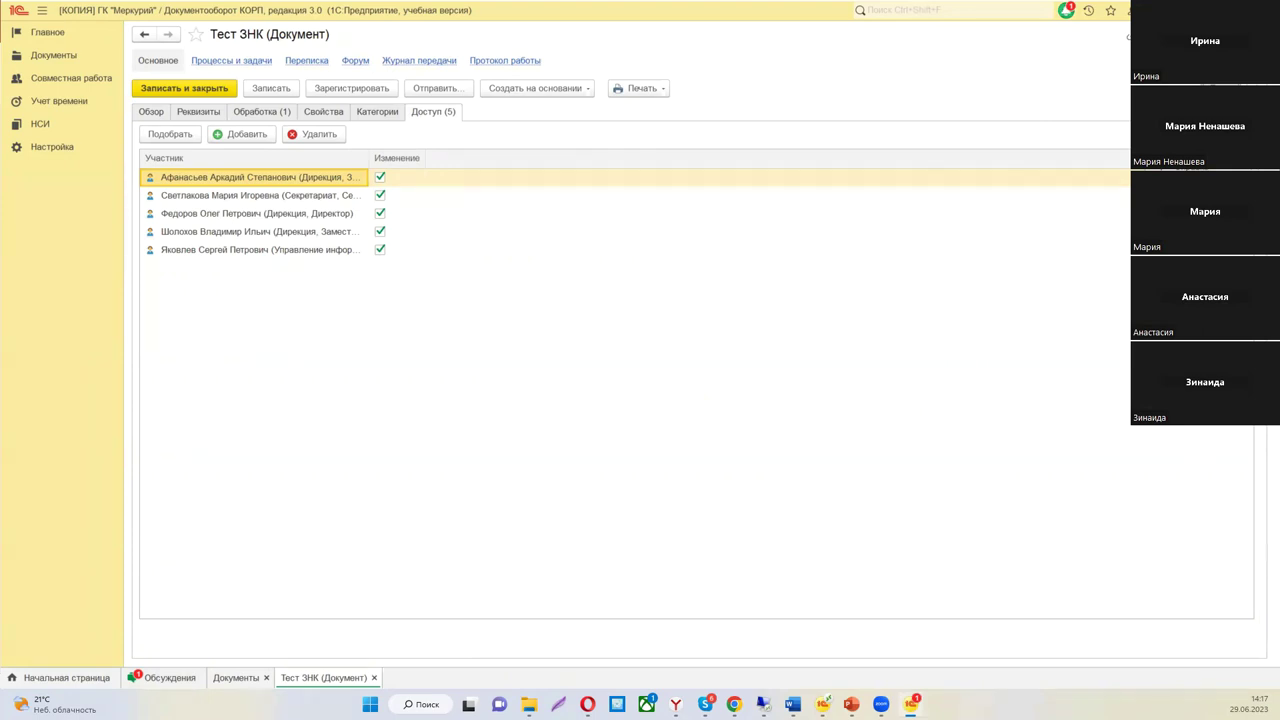
{"action": "key", "text": "alt+f"}
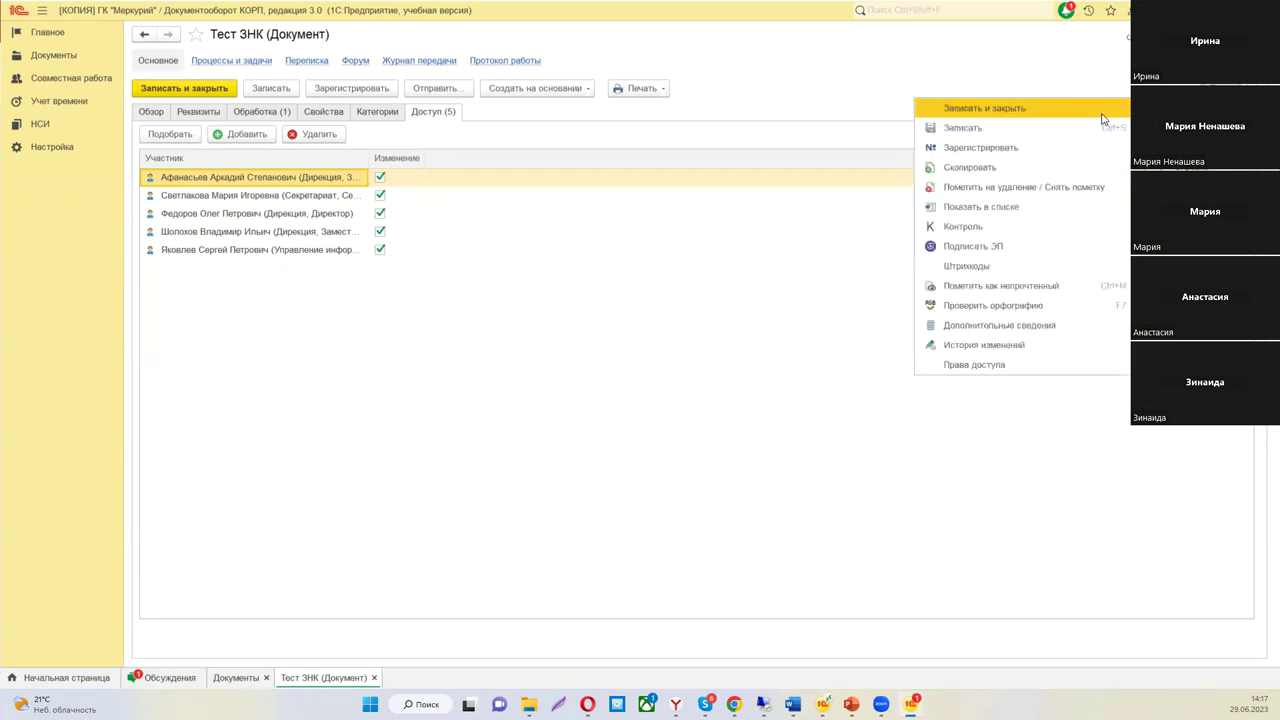
{"action": "key", "text": "Down"}
{"action": "key", "text": "Down"}
{"action": "key", "text": "Down"}
{"action": "key", "text": "Down"}
{"action": "key", "text": "Down"}
{"action": "key", "text": "Down"}
{"action": "key", "text": "Down"}
{"action": "key", "text": "Down"}
{"action": "key", "text": "Down"}
{"action": "key", "text": "Down"}
{"action": "key", "text": "Down"}
{"action": "key", "text": "Down"}
{"action": "key", "text": "Down"}
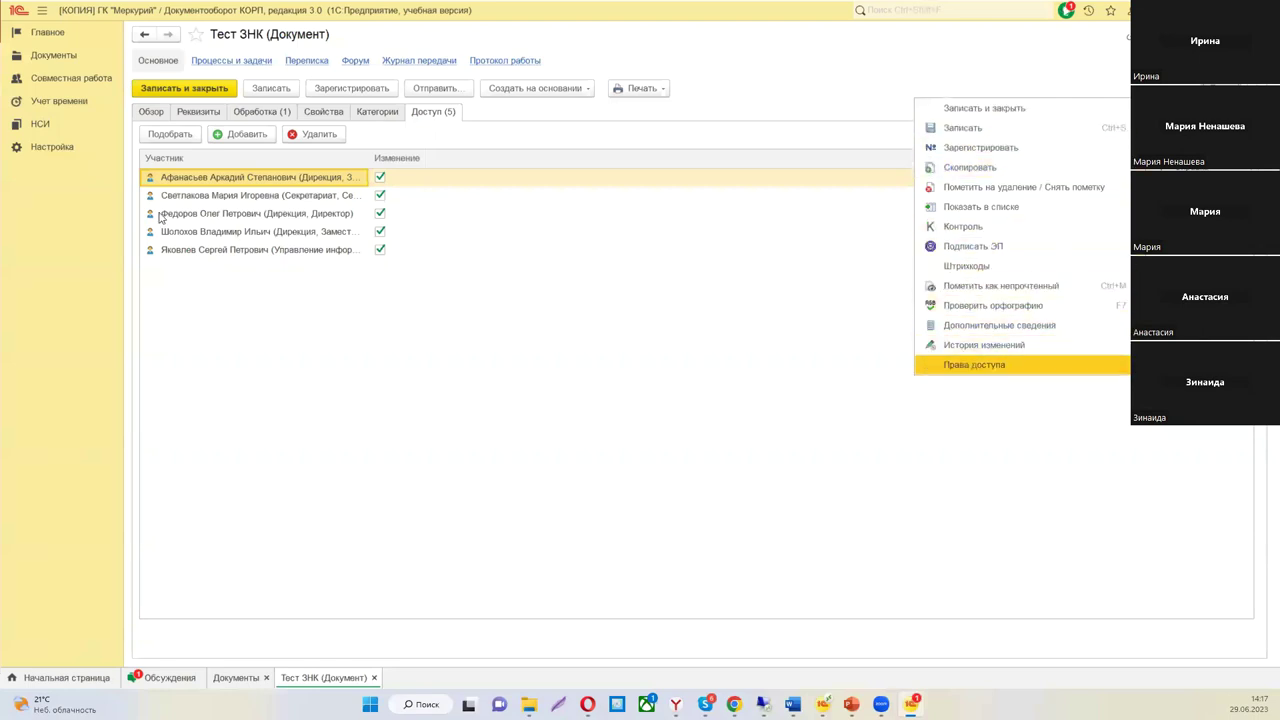
{"action": "key", "text": "Escape"}
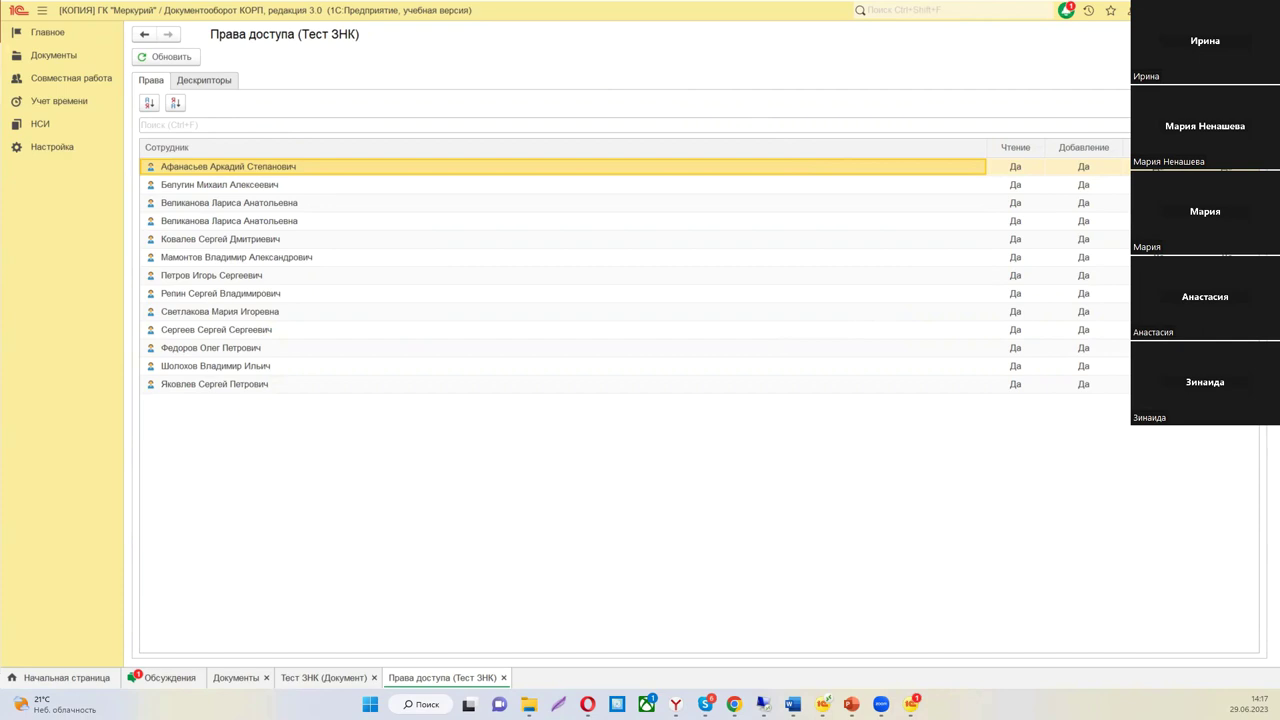
- Examine the document's access descriptors, including the rights and details of the identifier-named descriptor, and close the access rights view
{"action": "left_click", "coordinate": [218, 84]}
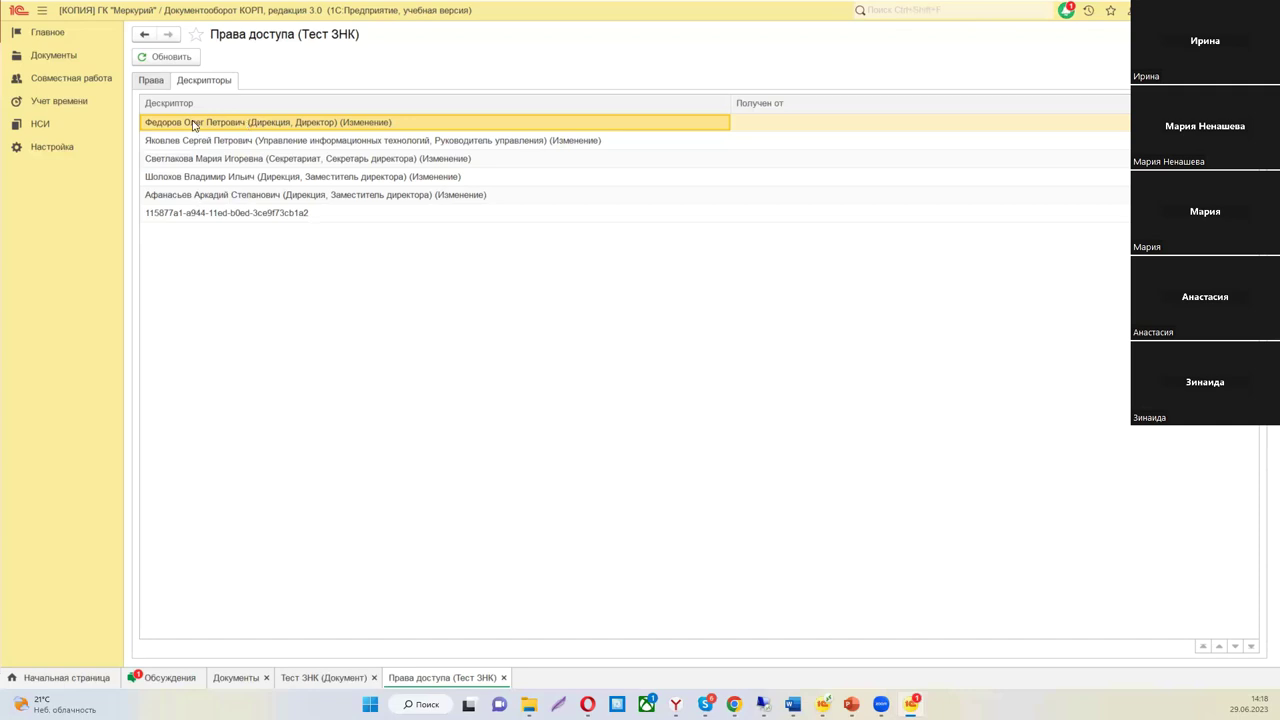
{"action": "double_click", "coordinate": [229, 213]}
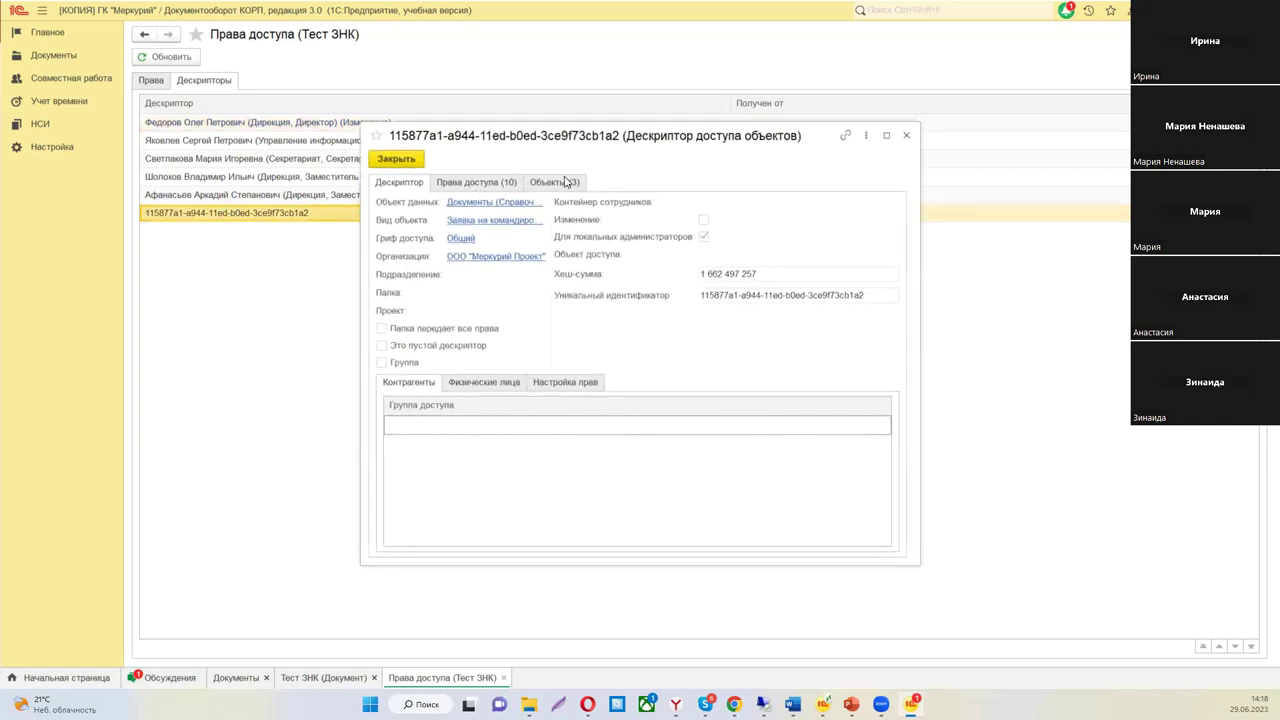
{"action": "left_click", "coordinate": [557, 182]}
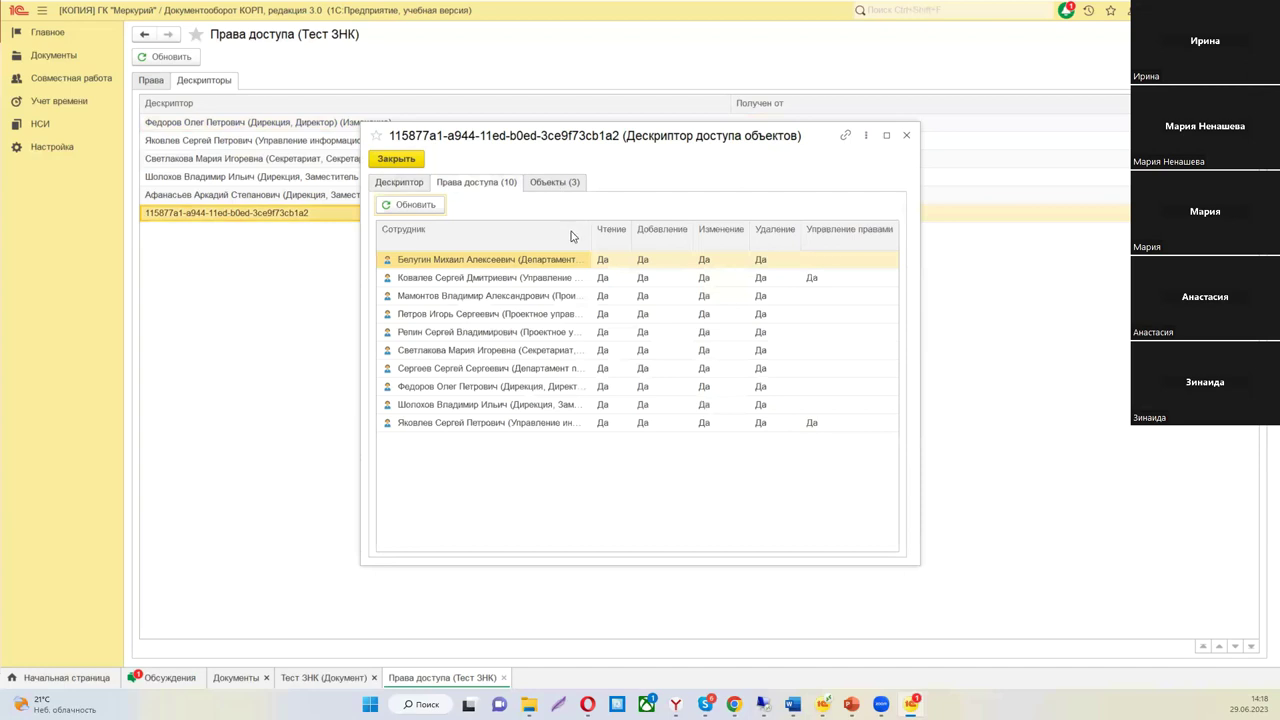
{"action": "left_click", "coordinate": [406, 178]}
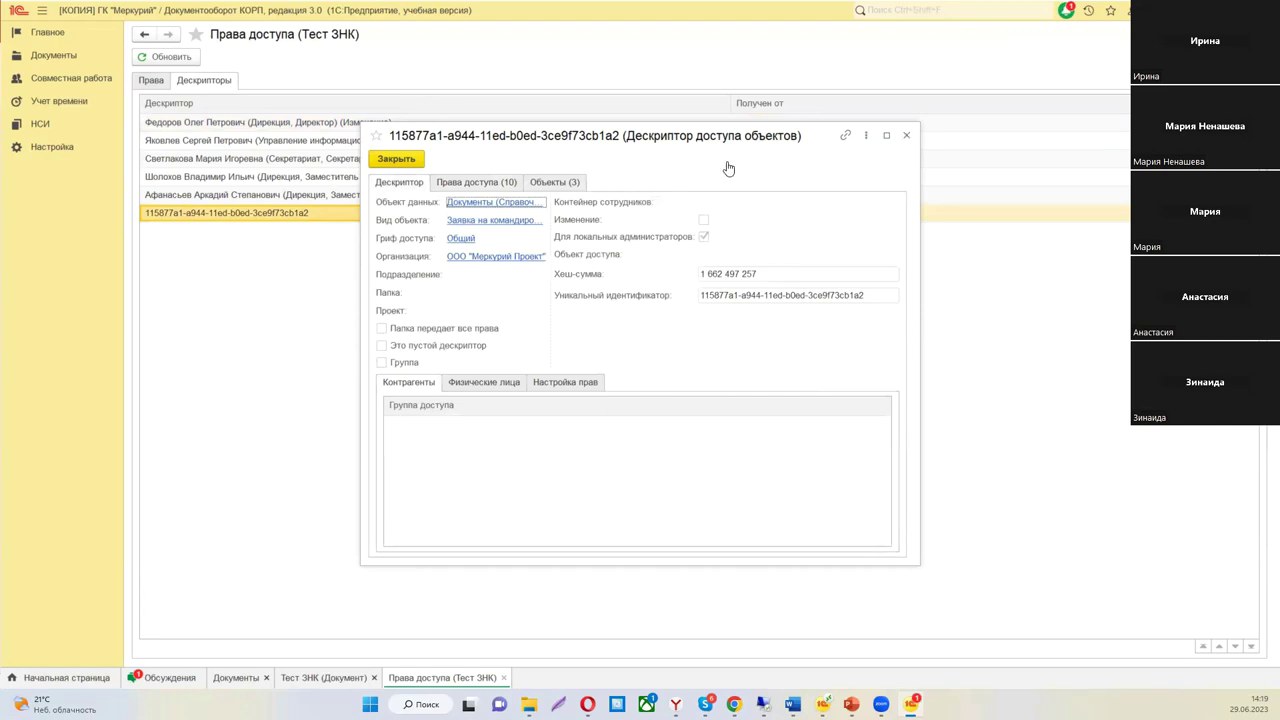
{"action": "key", "text": "Escape"}
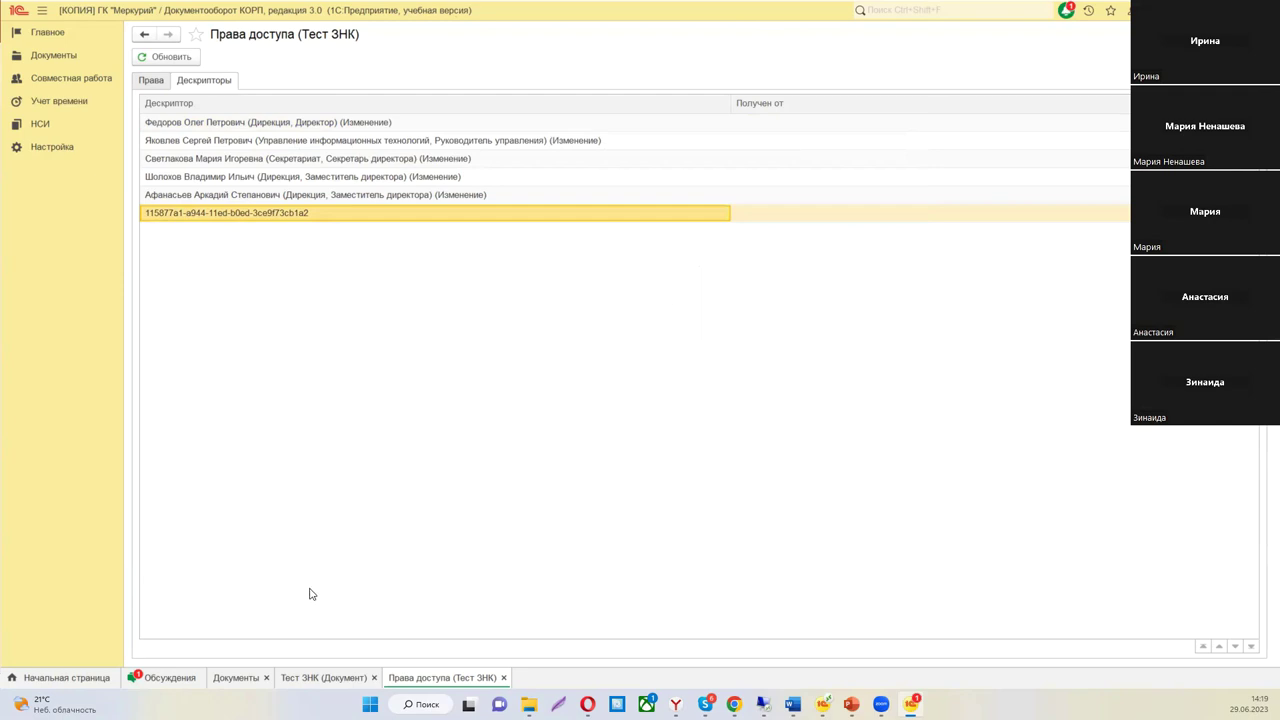
{"action": "left_click", "coordinate": [503, 677]}
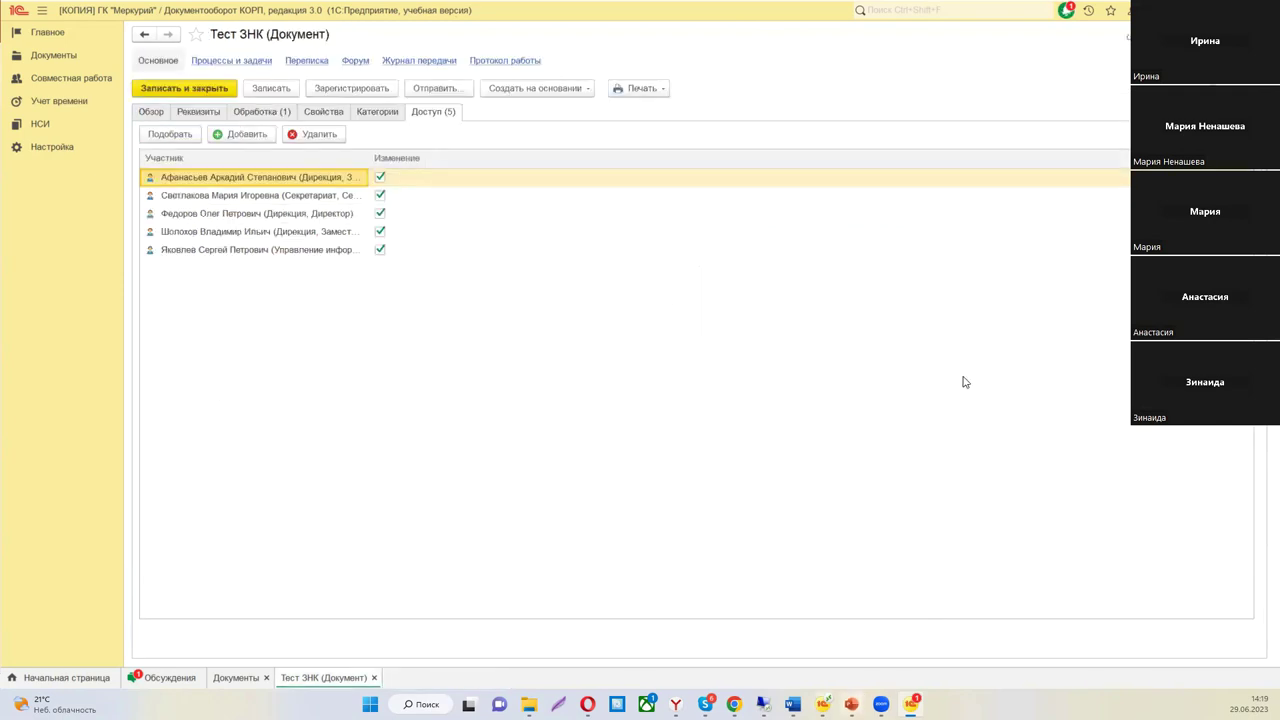
- Switch to the PowerPoint presentation and advance to the slide "Просмотр прав доступа на объекты «1С:Документооборота»"
{"action": "key", "text": "alt+Tab"}
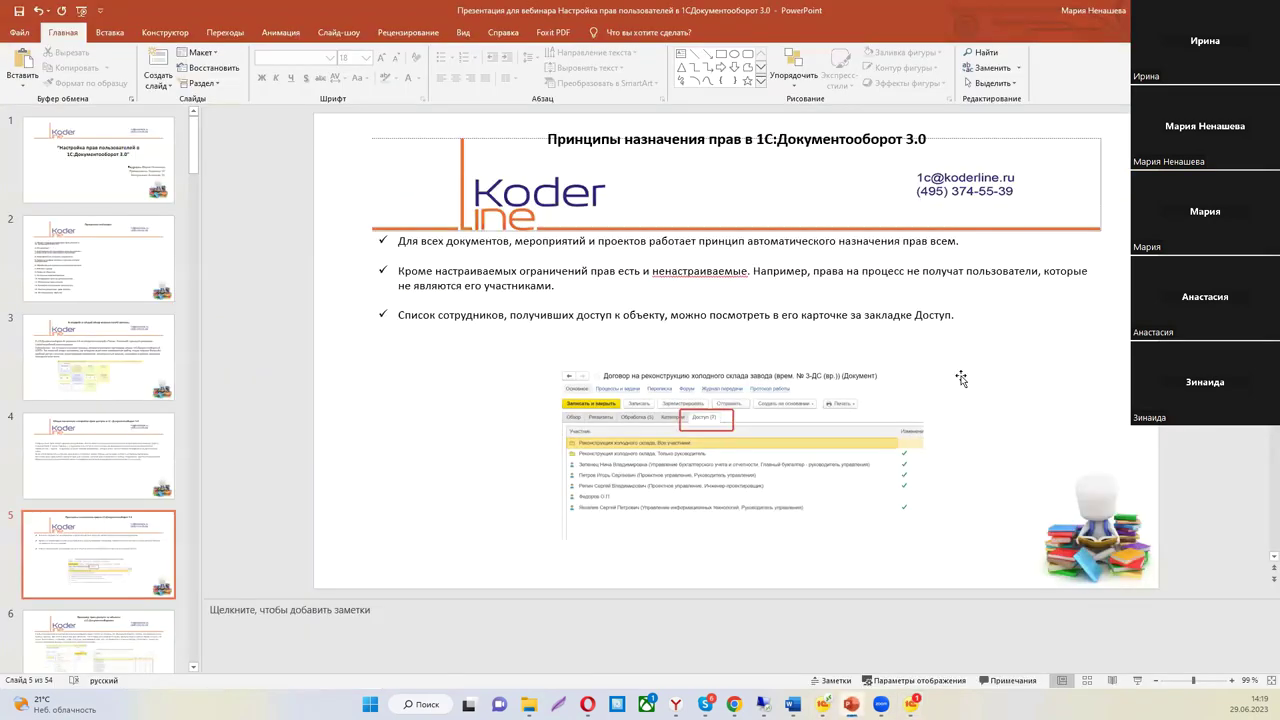
{"action": "key", "text": "Page_Down"}
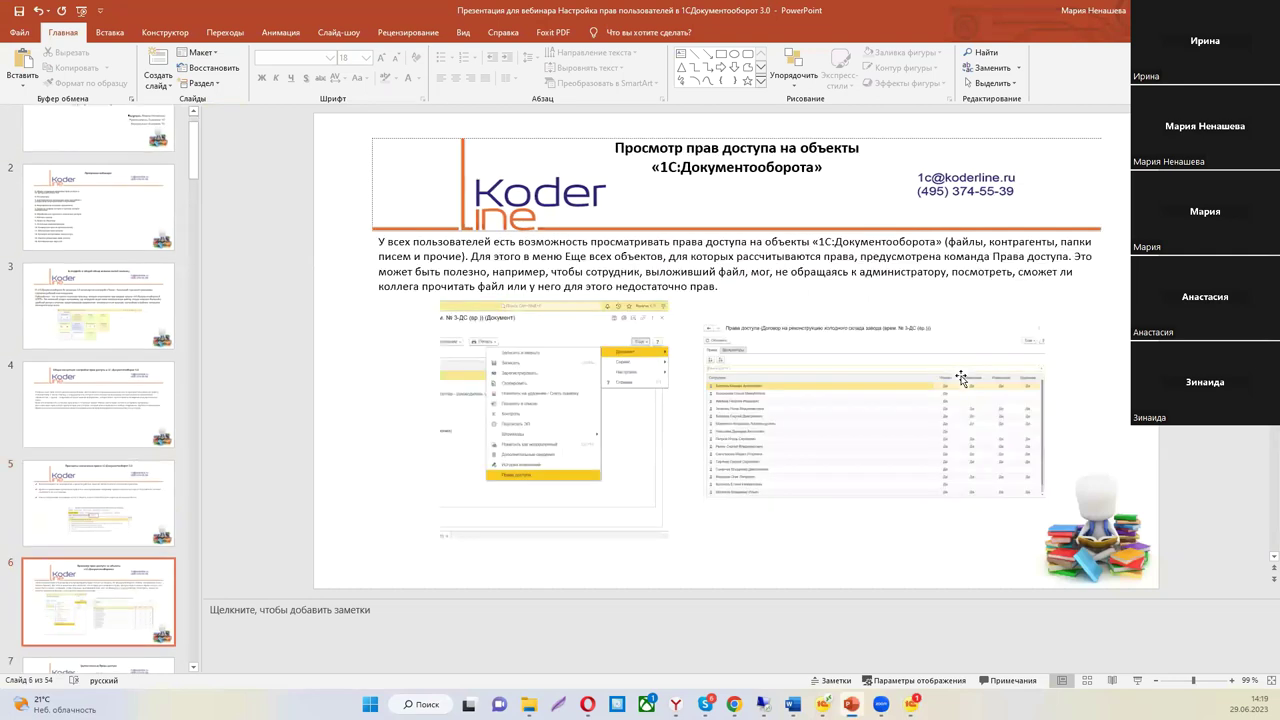
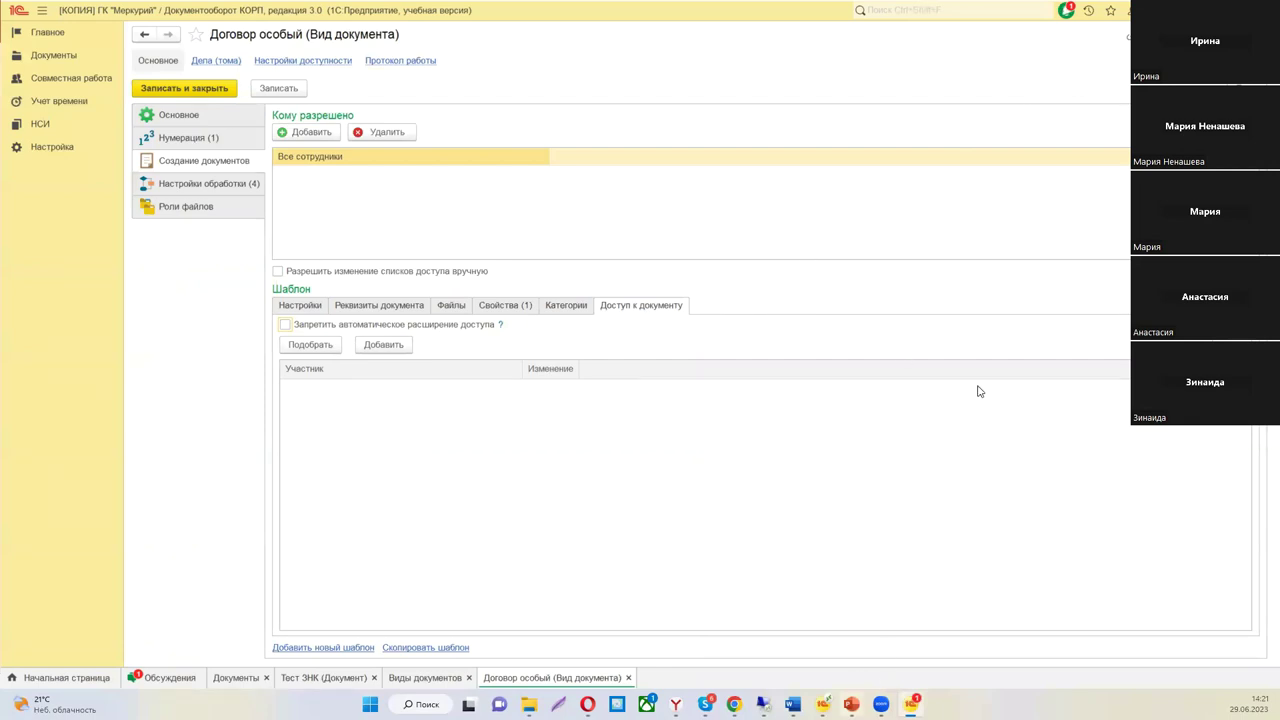
- Return to the PowerPoint presentation and advance to slide 7, "Группа команд Права доступа"
{"action": "key", "text": "alt+Tab"}
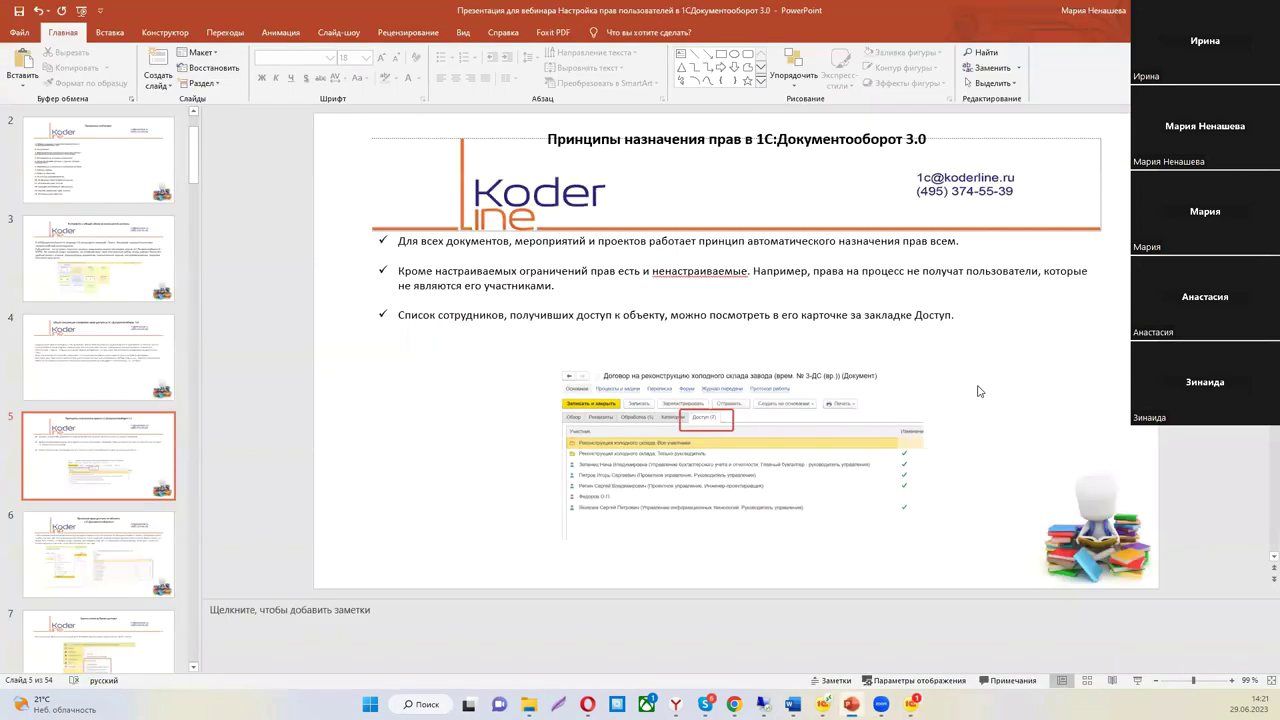
{"action": "key", "text": "Page_Down"}
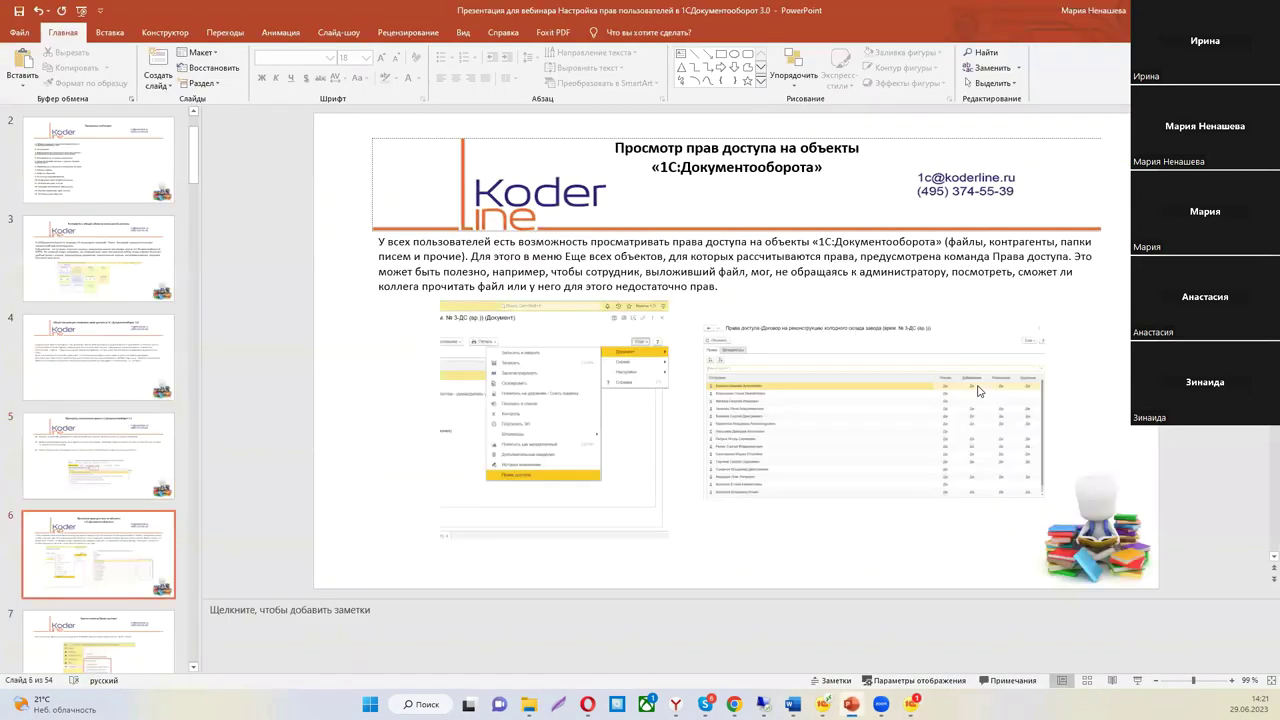
{"action": "key", "text": "Page_Down"}
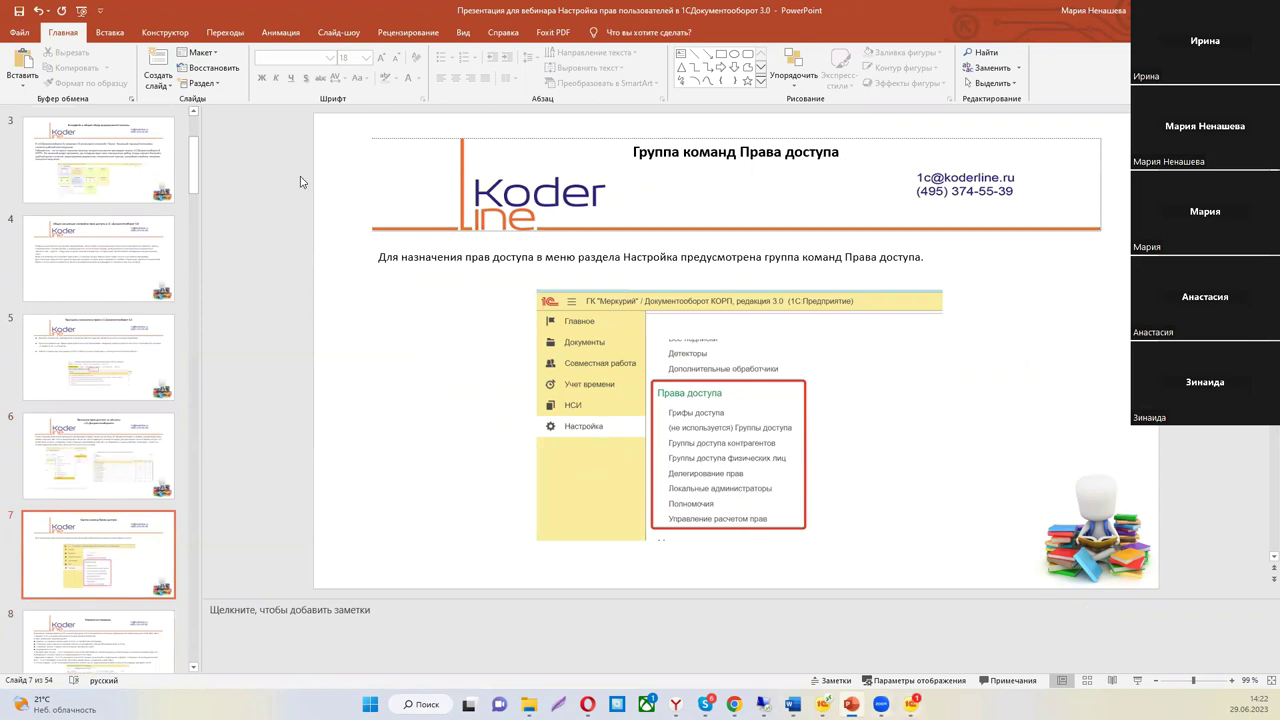
- Switch to 1С:Документооборот, review the access rights settings within Настройка программы, including managers' access to subordinates' data, and close them
{"action": "left_click", "coordinate": [911, 703]}
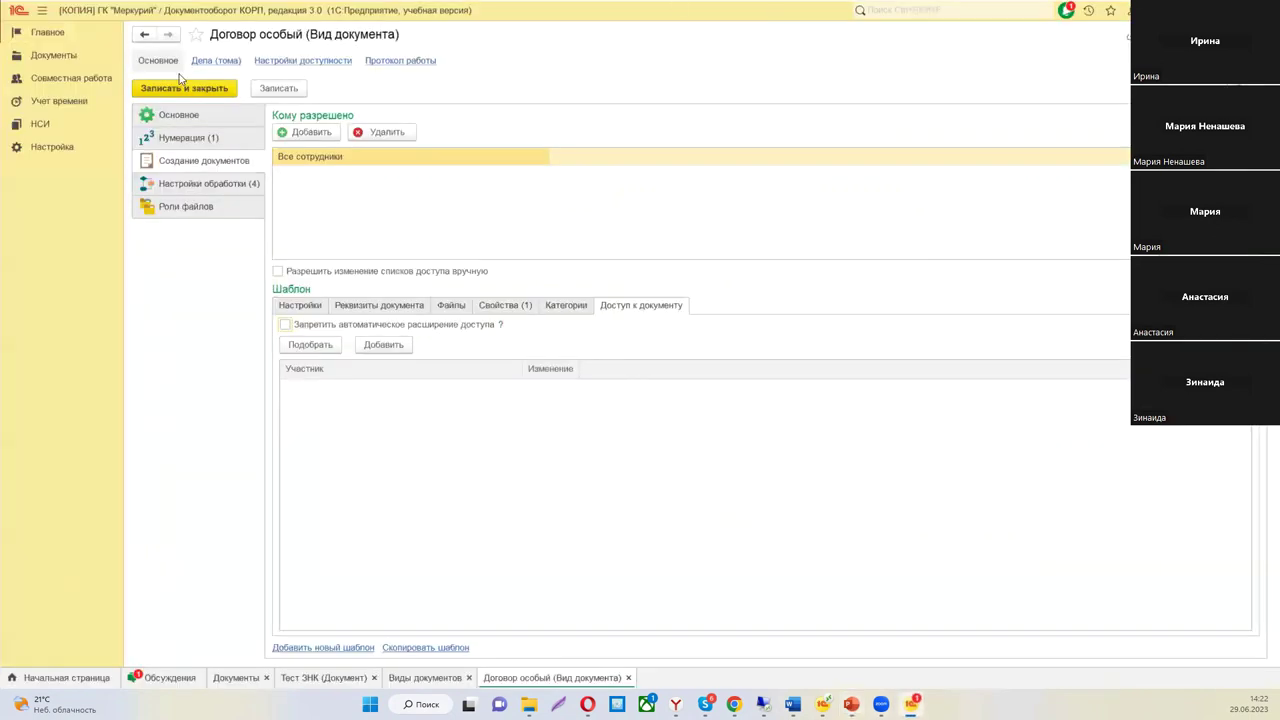
{"action": "left_click", "coordinate": [72, 124]}
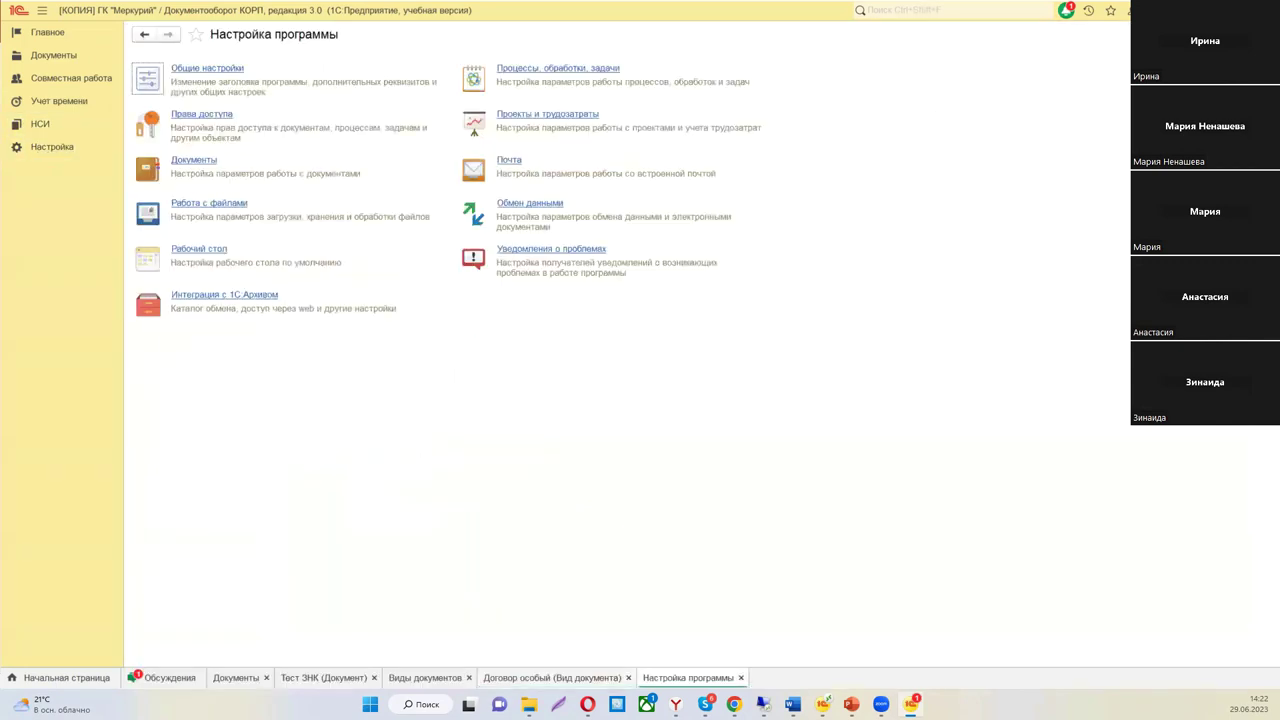
{"action": "left_click", "coordinate": [210, 121]}
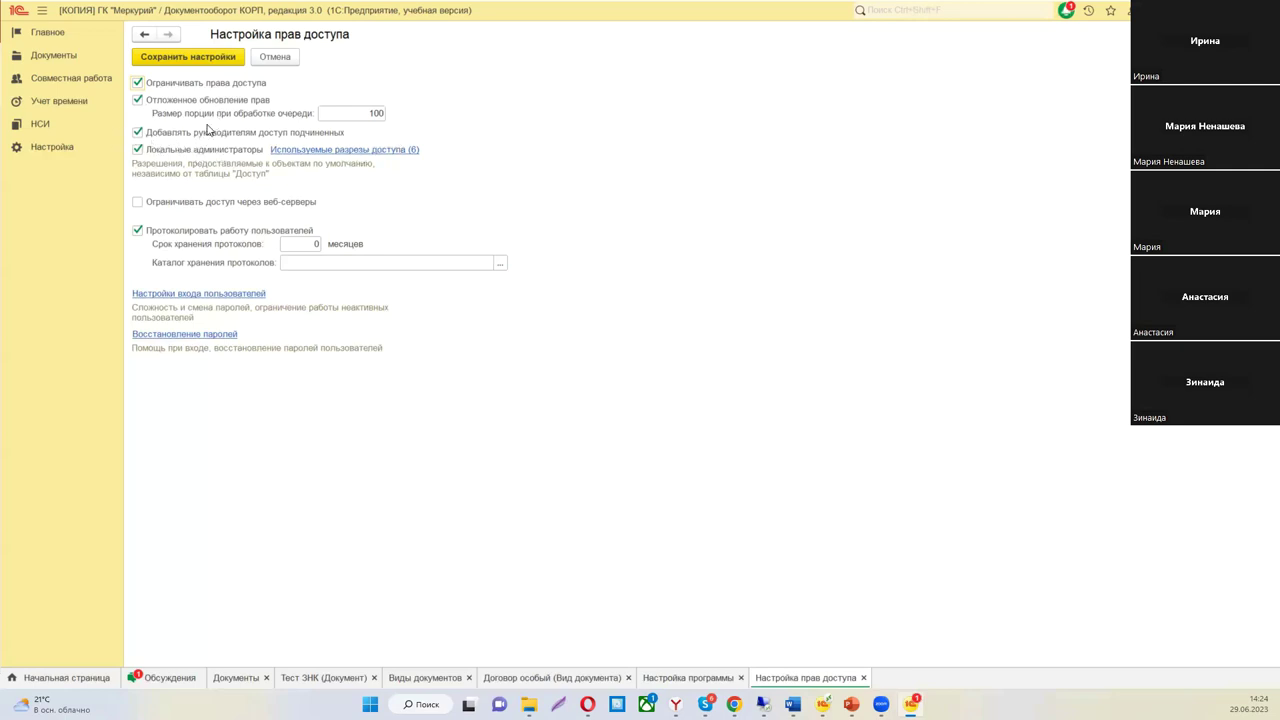
{"action": "left_click", "coordinate": [137, 132]}
{"action": "key", "text": "Escape"}
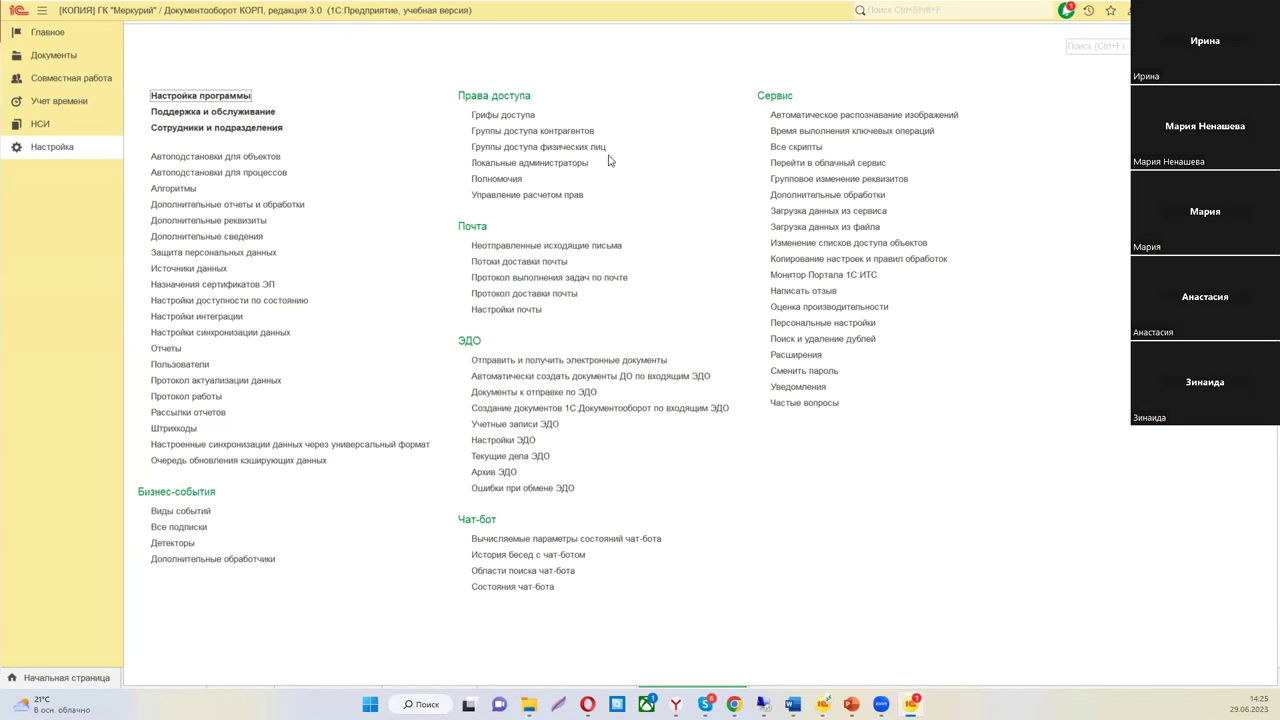
- Open the Делопроизводители entry from the list of полномочия and review its selected roles
{"action": "left_click", "coordinate": [488, 182]}
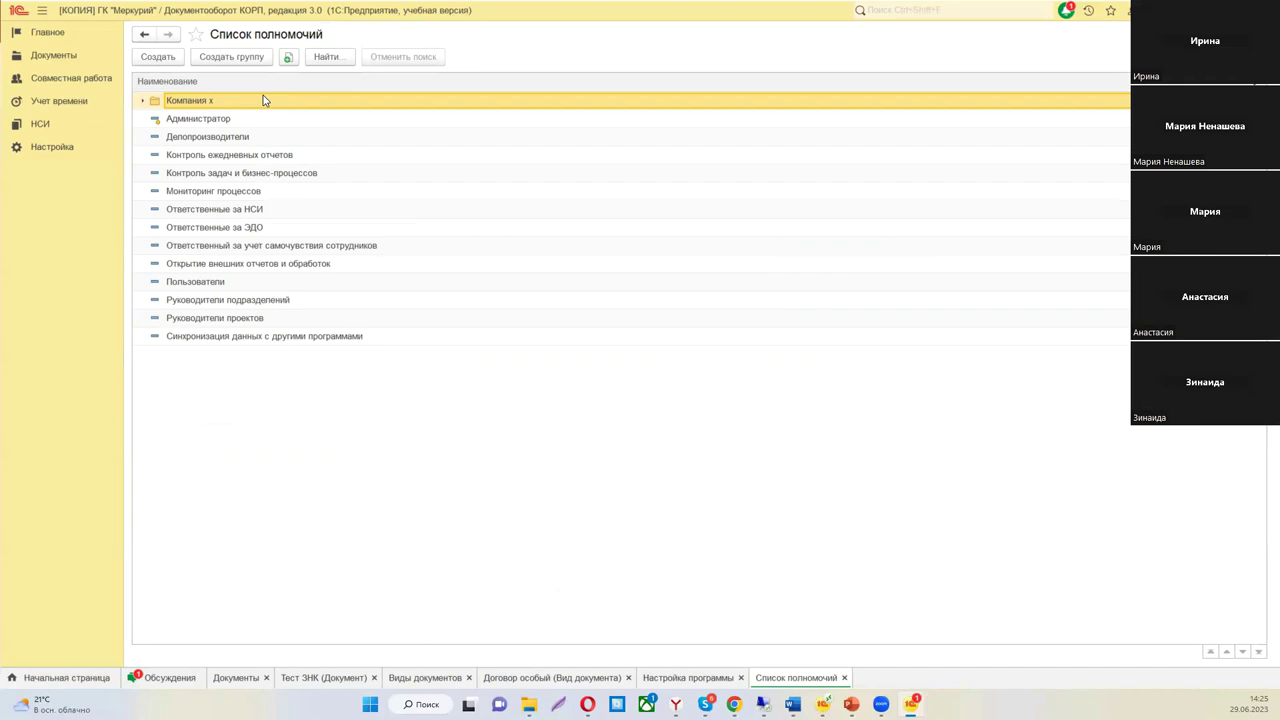
{"action": "left_click", "coordinate": [200, 120]}
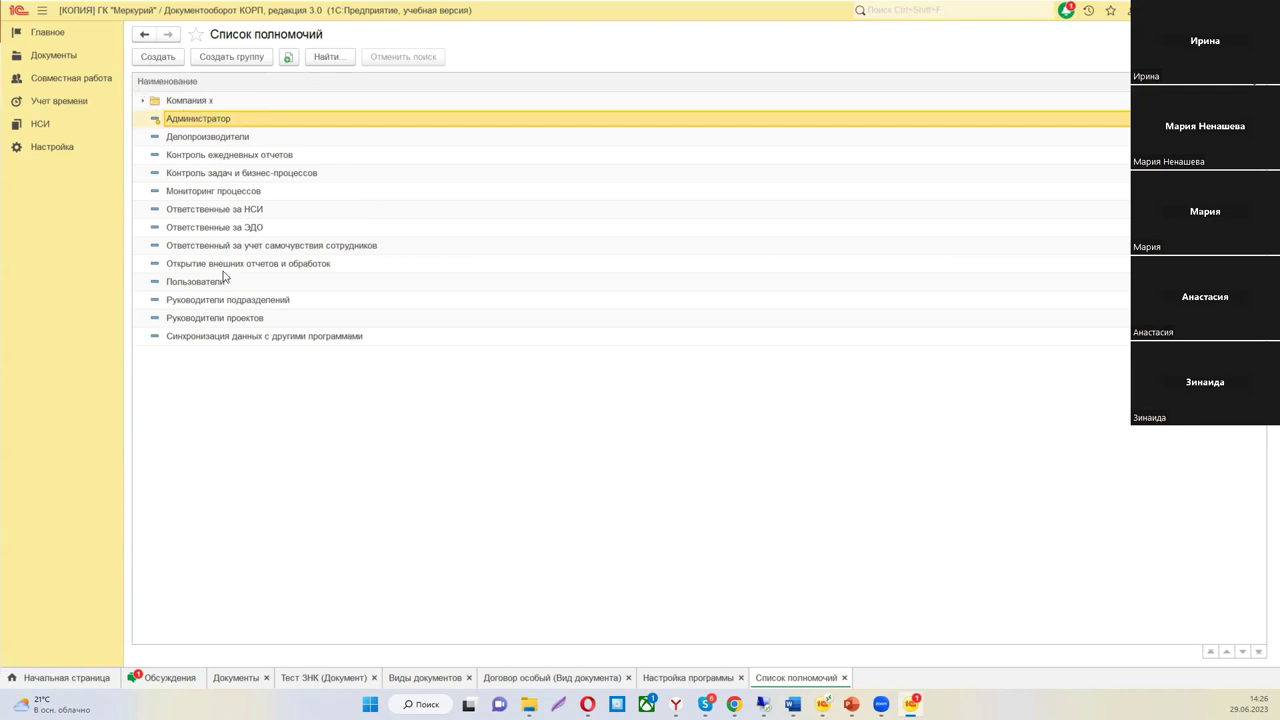
{"action": "double_click", "coordinate": [192, 144]}
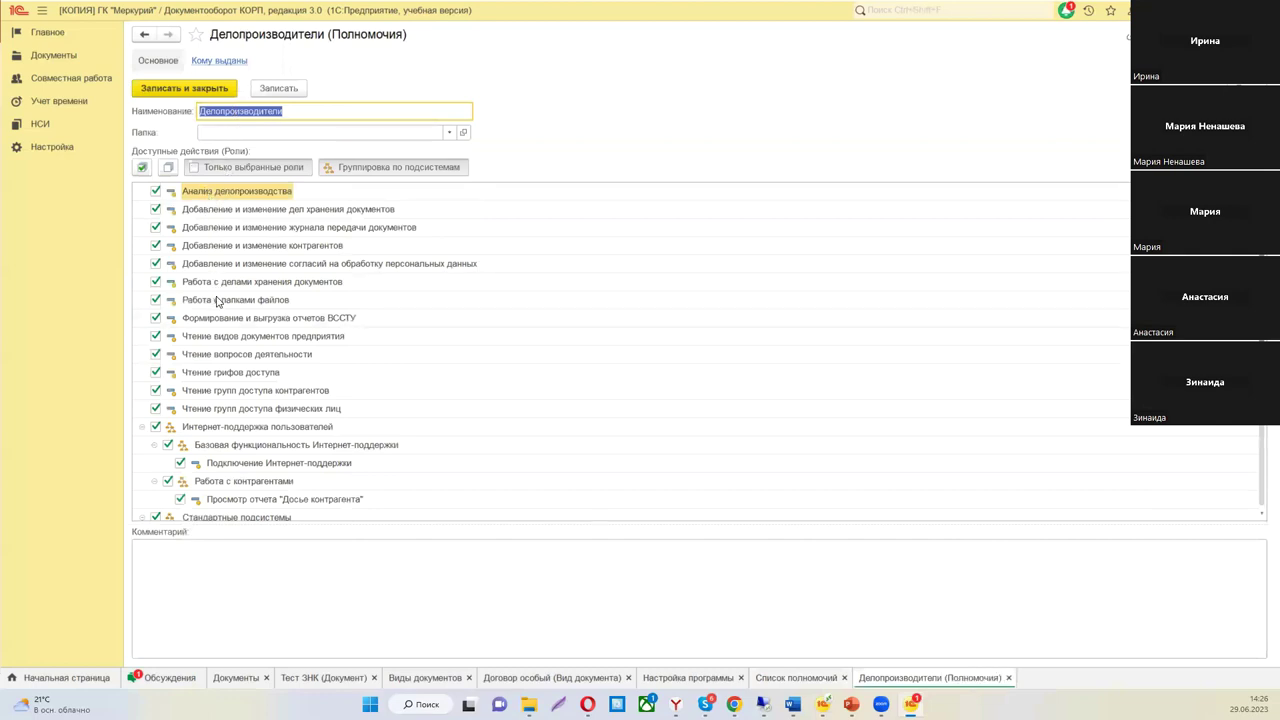
{"action": "scroll", "coordinate": [217, 301], "scroll_direction": "down", "scroll_amount": 4}
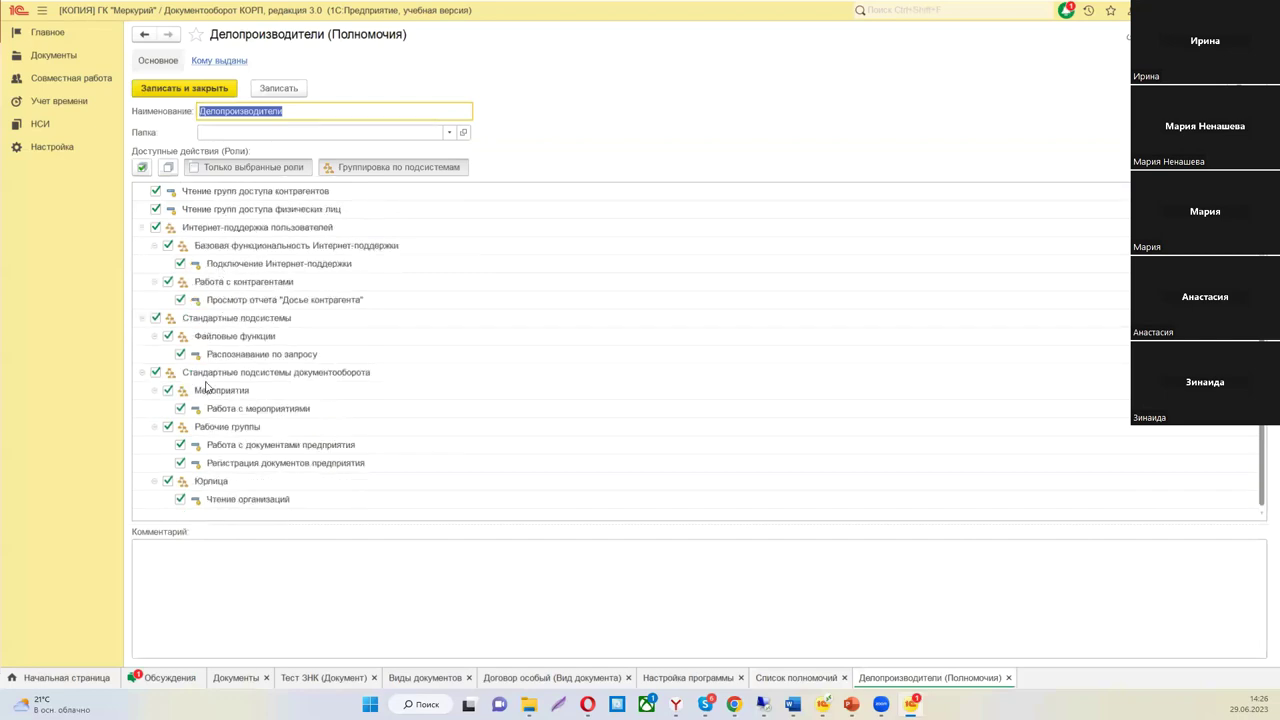
{"action": "scroll", "coordinate": [210, 380], "scroll_direction": "up", "scroll_amount": 1}
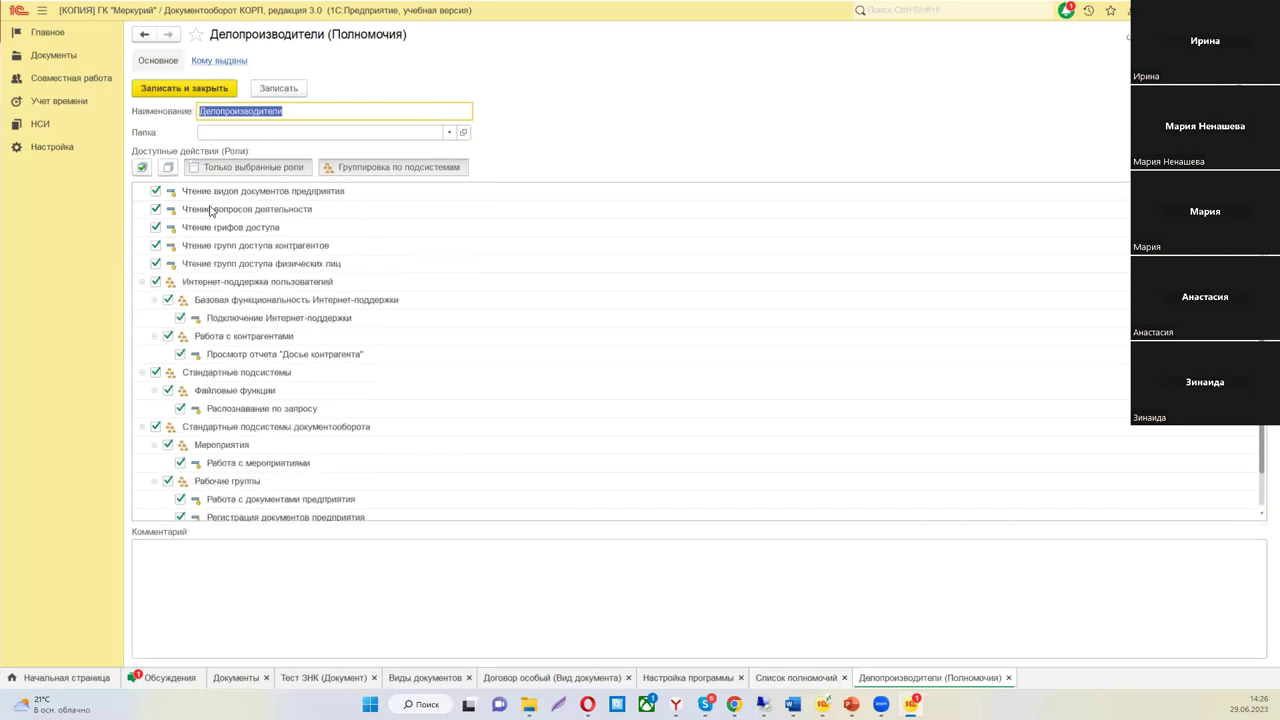
{"action": "scroll", "coordinate": [210, 209], "scroll_direction": "up", "scroll_amount": 3}
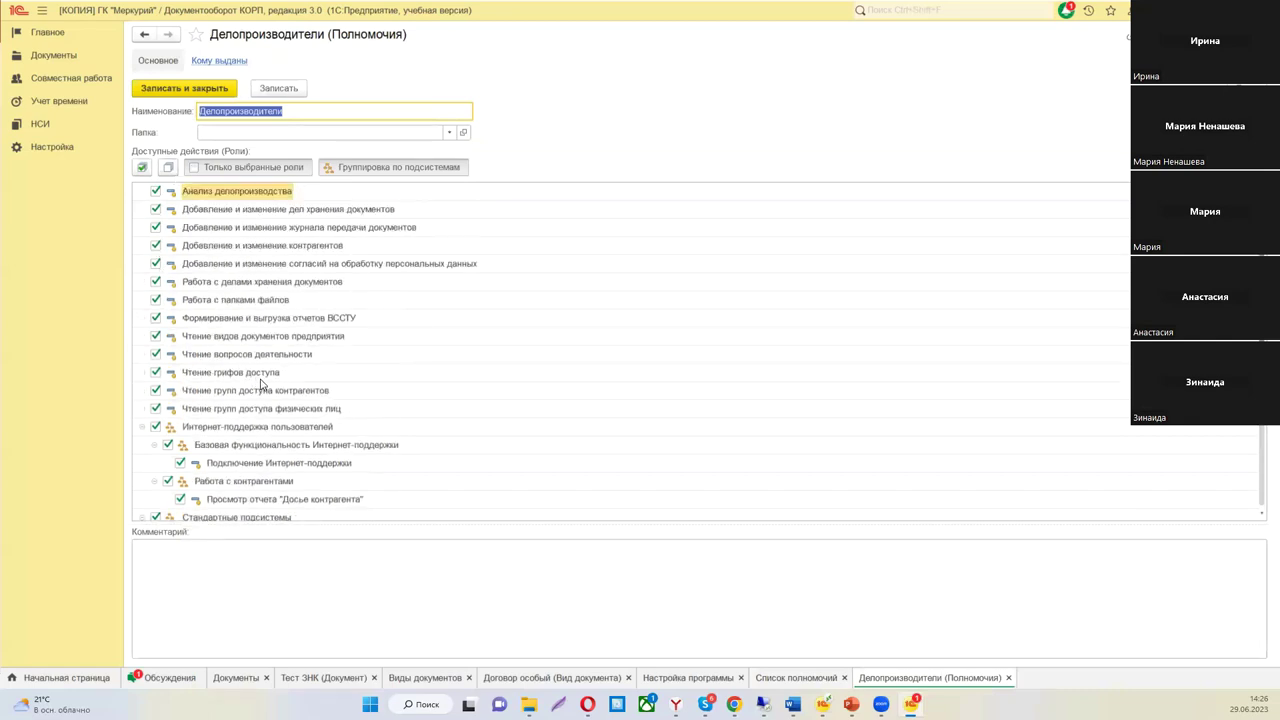
{"action": "scroll", "coordinate": [290, 332], "scroll_direction": "down", "scroll_amount": 4}
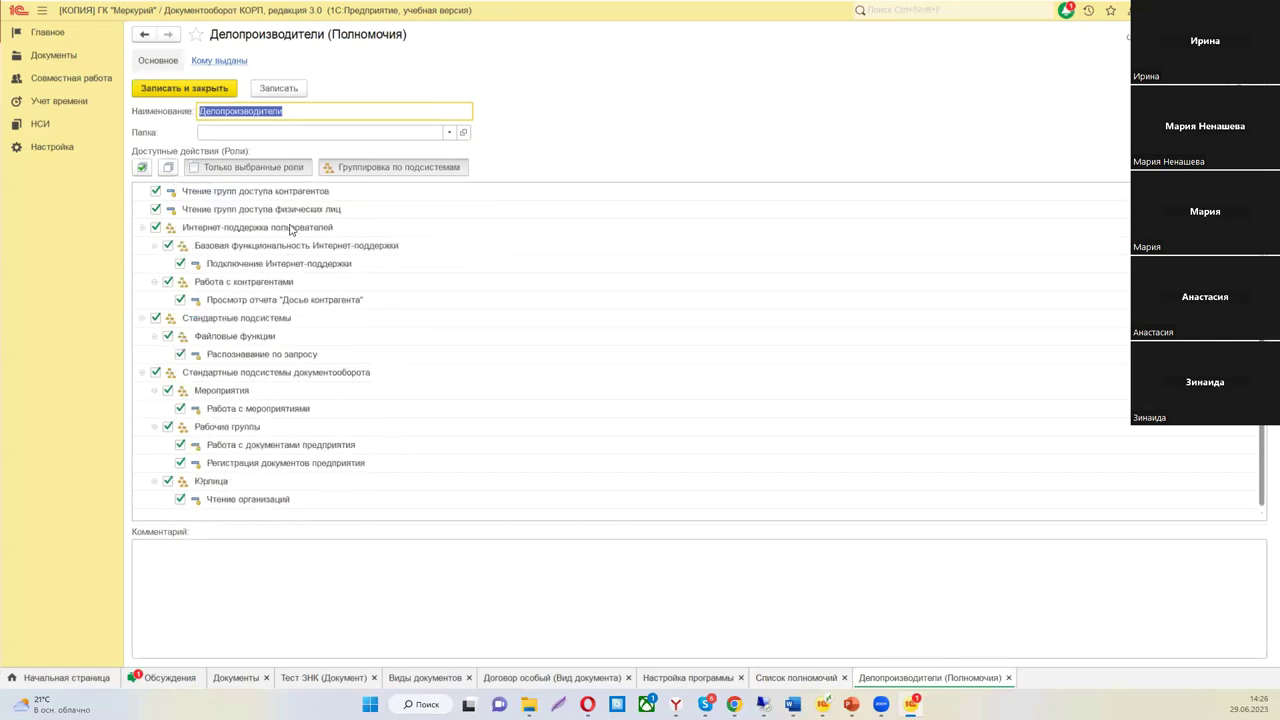
- Show all available roles for Делопроизводители instead of only the selected ones and browse through them
{"action": "left_click", "coordinate": [218, 168]}
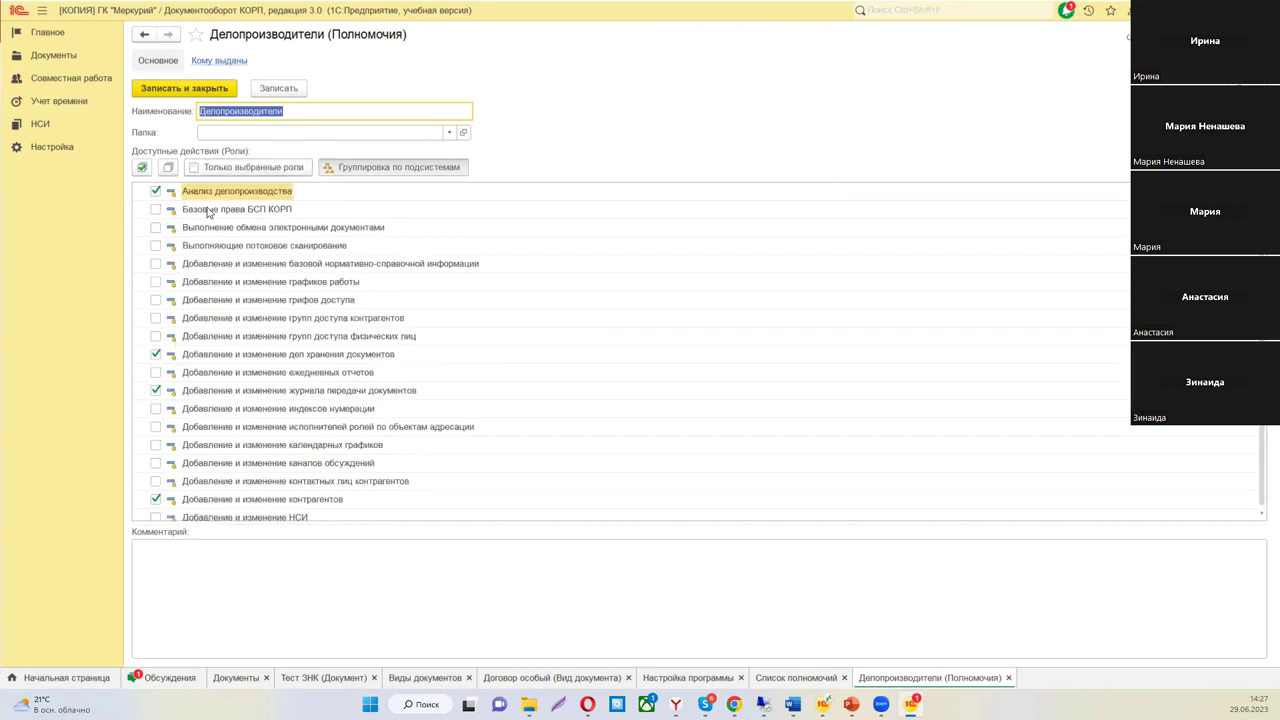
{"action": "scroll", "coordinate": [248, 365], "scroll_direction": "down", "scroll_amount": 2}
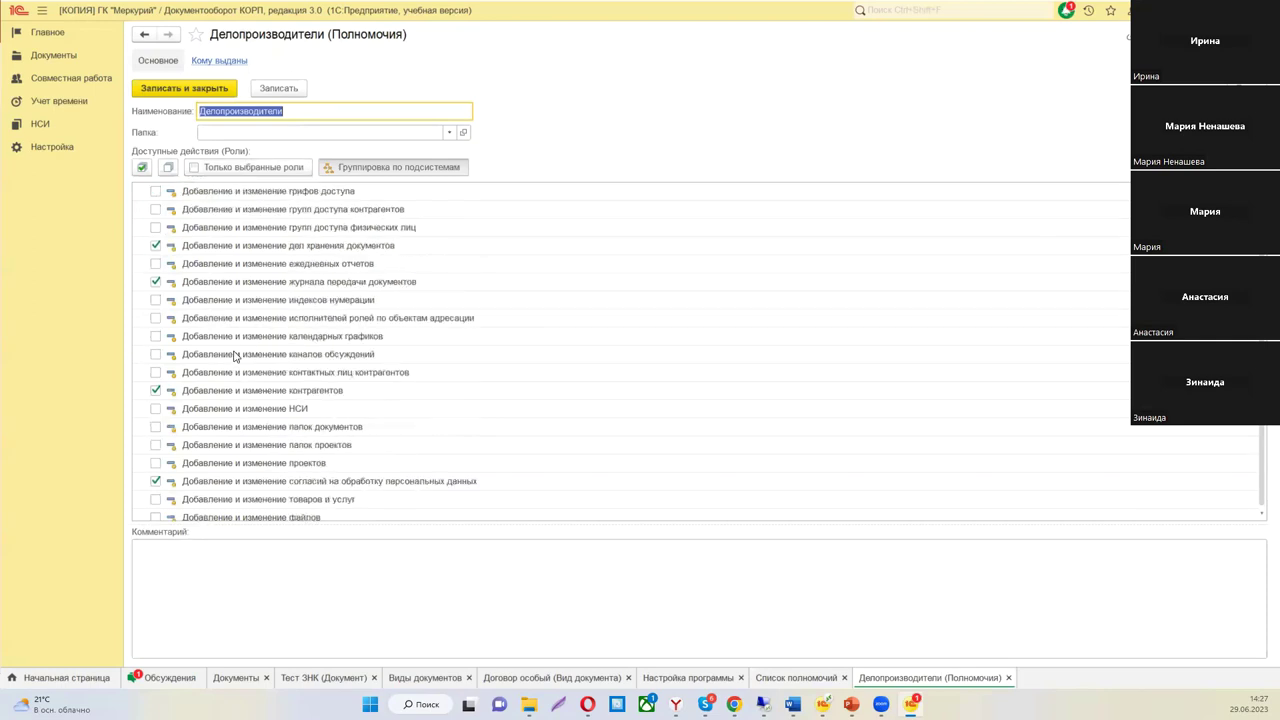
{"action": "scroll", "coordinate": [235, 356], "scroll_direction": "down", "scroll_amount": 5}
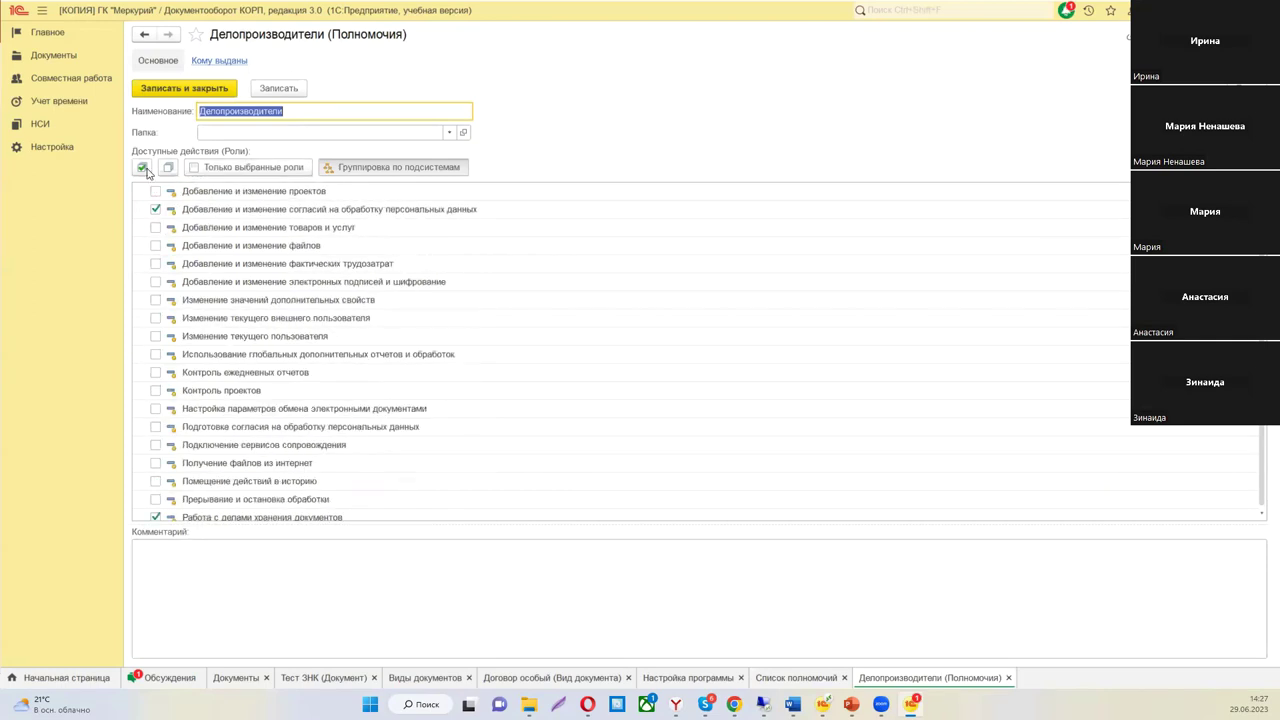
- Limit the Делопроизводители card to its selected roles, review them down to Юрлица, and close the card
{"action": "scroll", "coordinate": [175, 300], "scroll_direction": "down", "scroll_amount": 3}
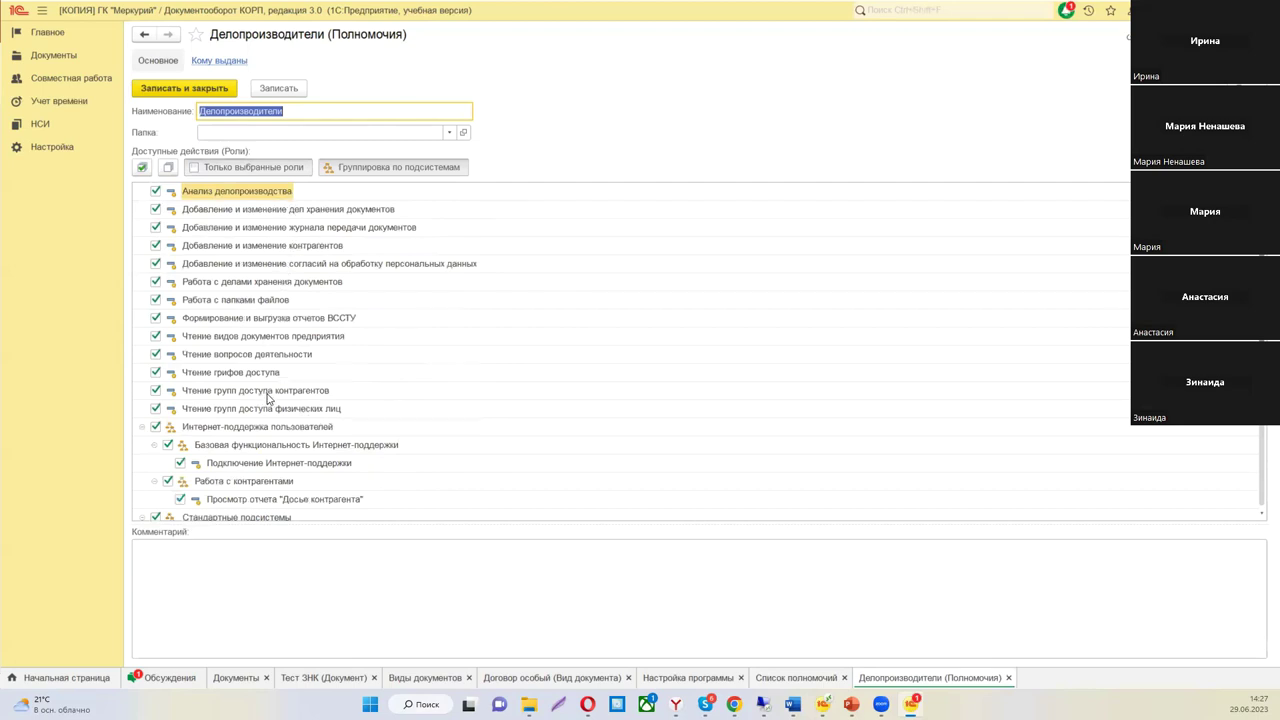
{"action": "scroll", "coordinate": [271, 400], "scroll_direction": "down", "scroll_amount": 2}
{"action": "scroll", "coordinate": [271, 407], "scroll_direction": "down", "scroll_amount": 2}
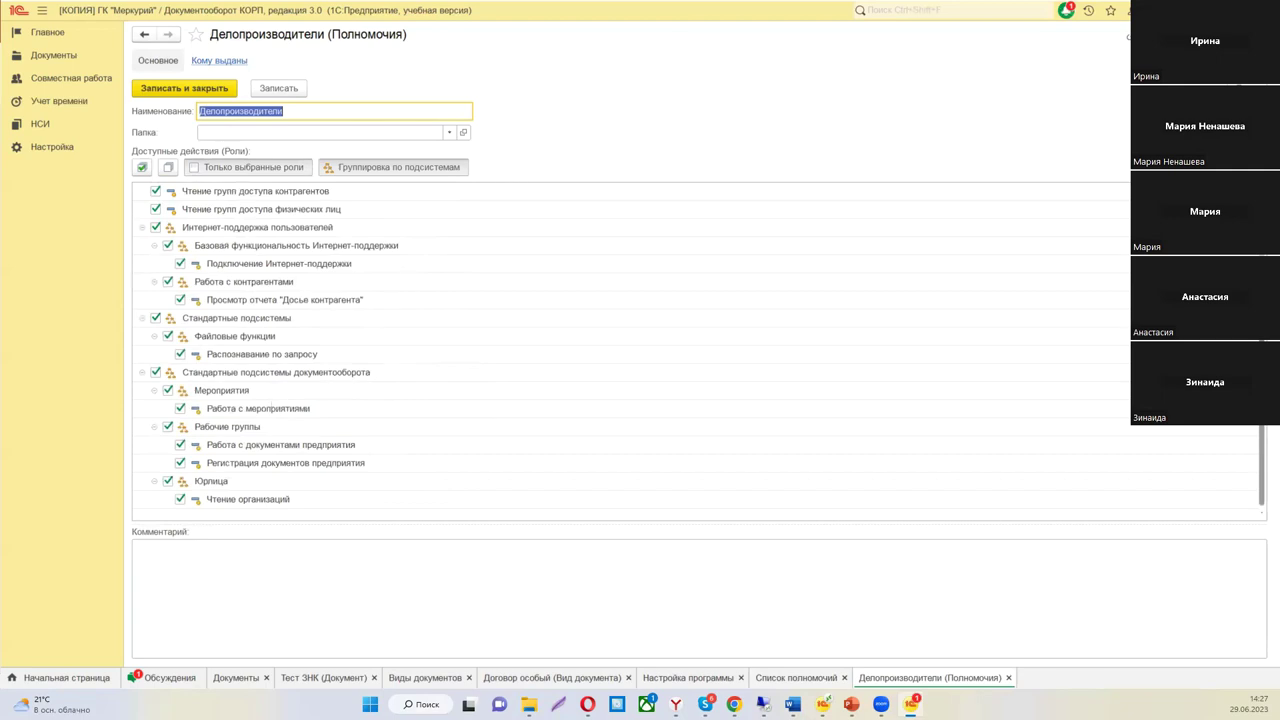
{"action": "left_click", "coordinate": [1256, 34]}
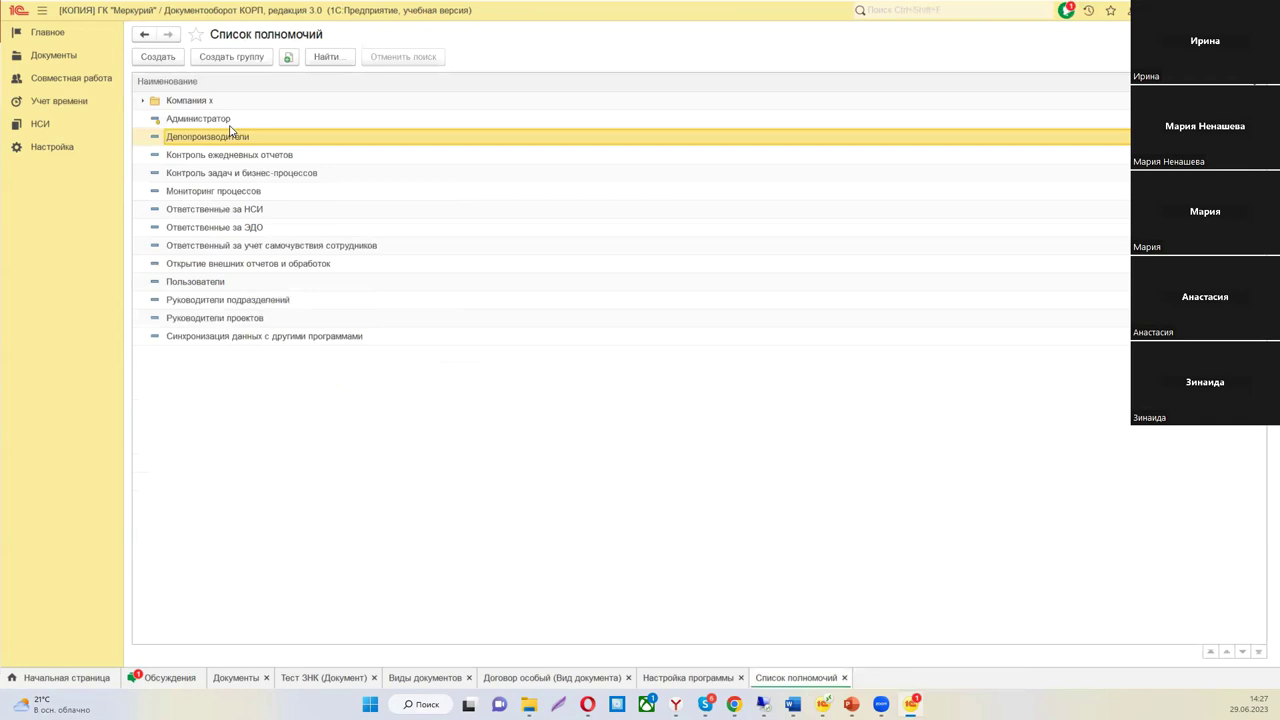
- Copy the Делопроизводители entry in the list of полномочия and name the copy "Делопроизводители компании Ф"
{"action": "right_click", "coordinate": [258, 146]}
{"action": "key", "text": "Escape"}
{"action": "key", "text": "F9"}
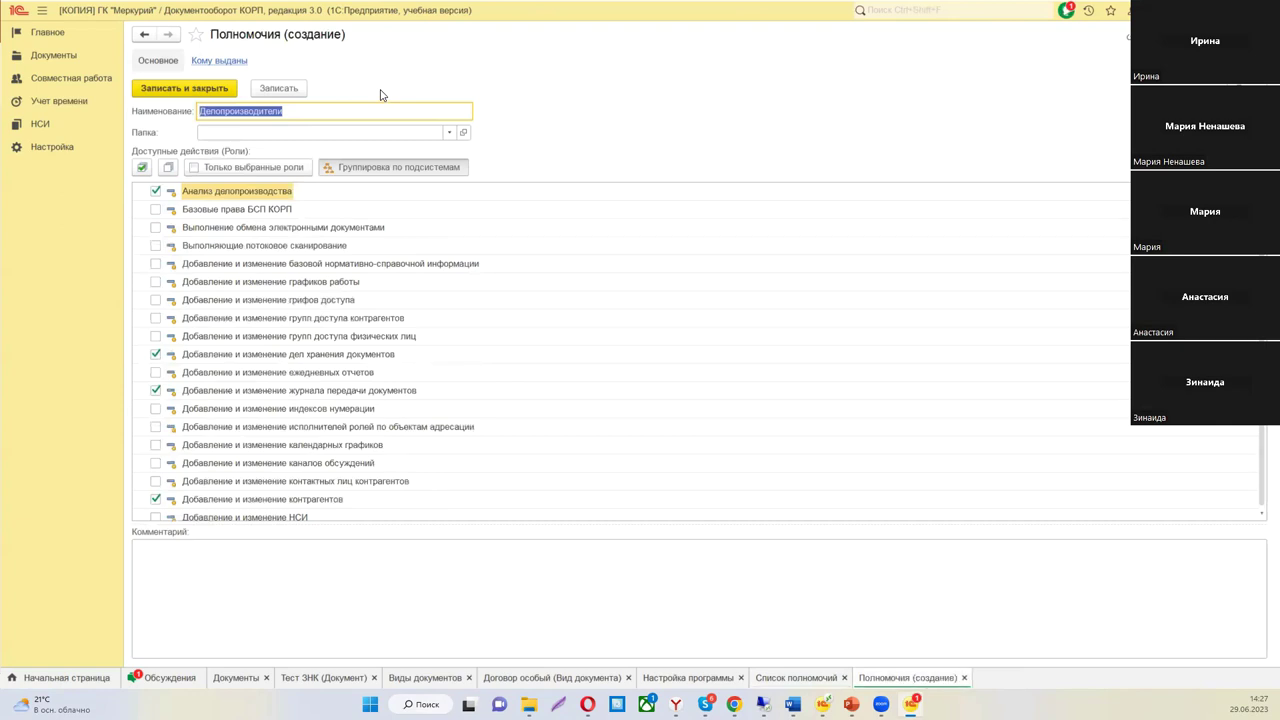
{"action": "key", "text": "End"}
{"action": "type", "text": "компании Ф"}
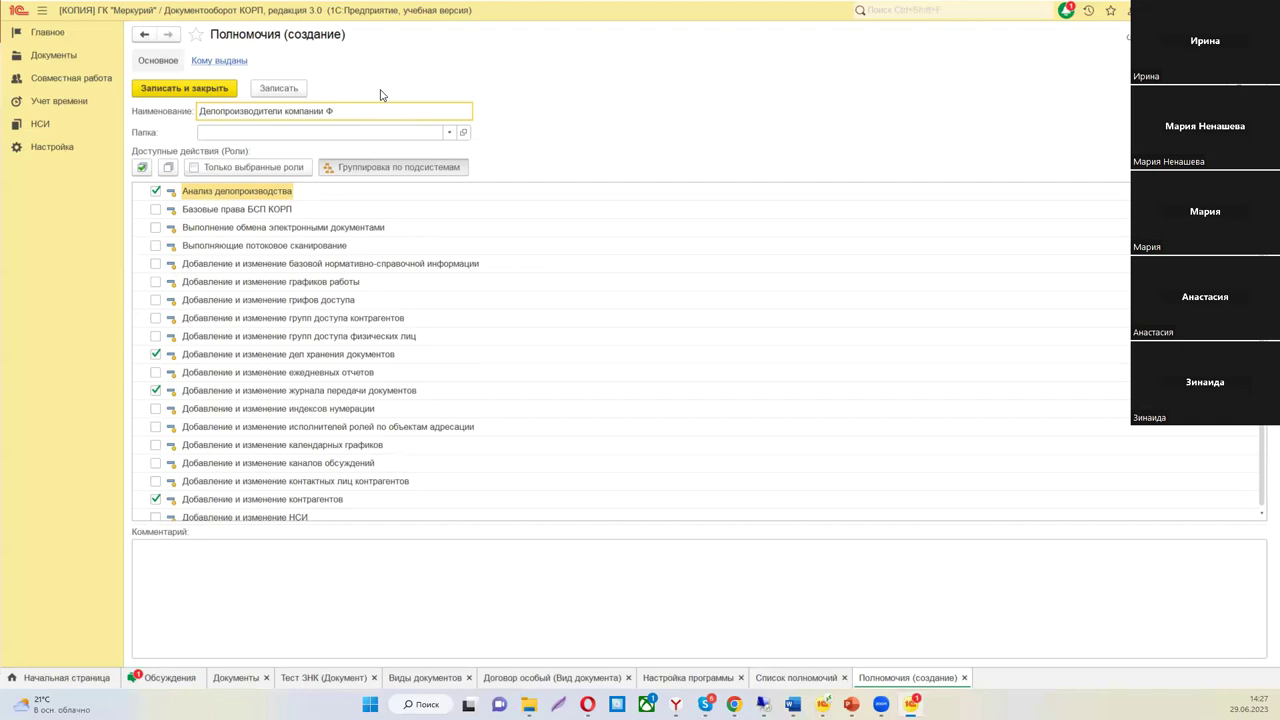
- Enable Базовые права БСП КОРП, electronic document exchange, and adding and changing базовой нормативно-справочной информации and графиков работы; save and close the new полномочия
{"action": "left_click", "coordinate": [155, 209]}
{"action": "left_click", "coordinate": [155, 227]}
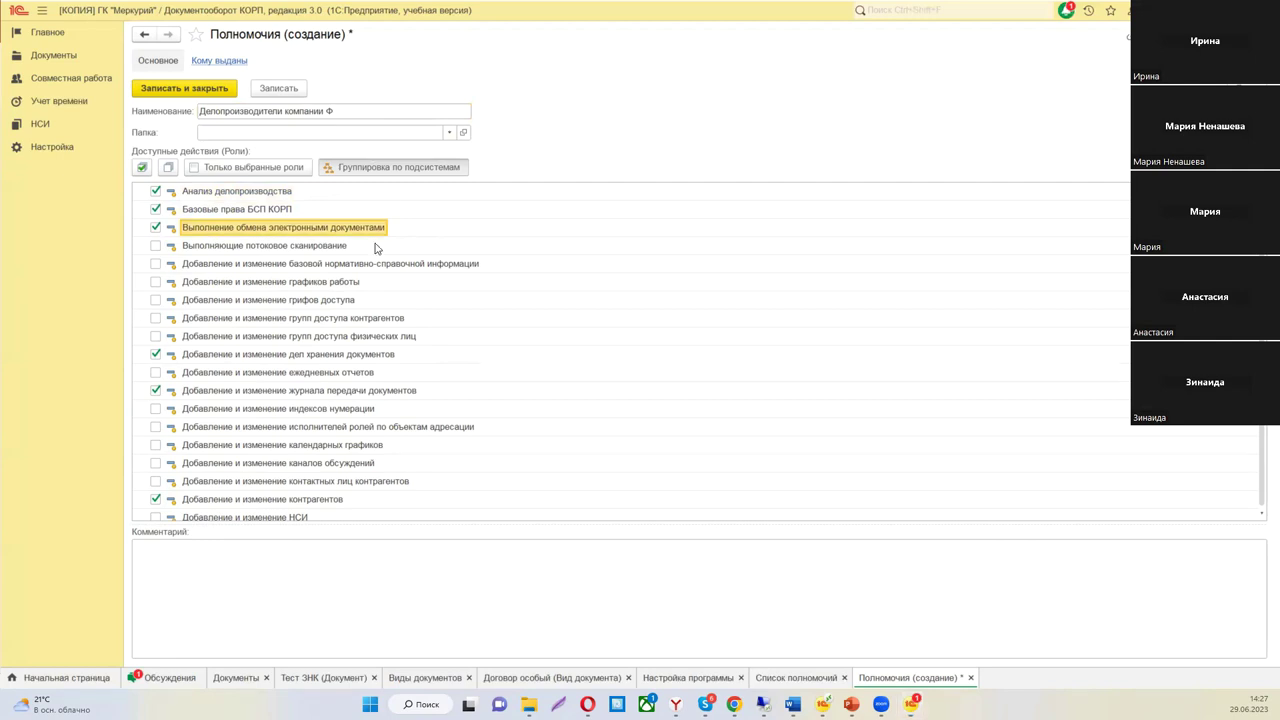
{"action": "left_click", "coordinate": [155, 264]}
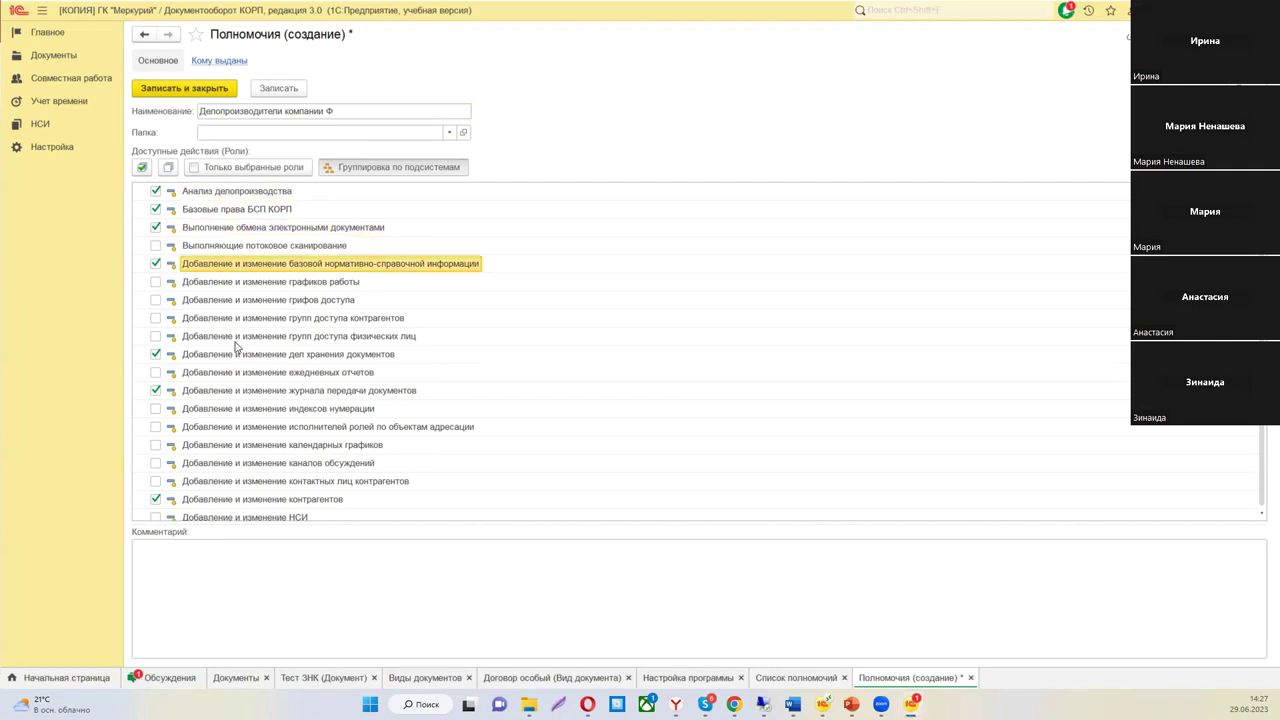
{"action": "left_click", "coordinate": [157, 283]}
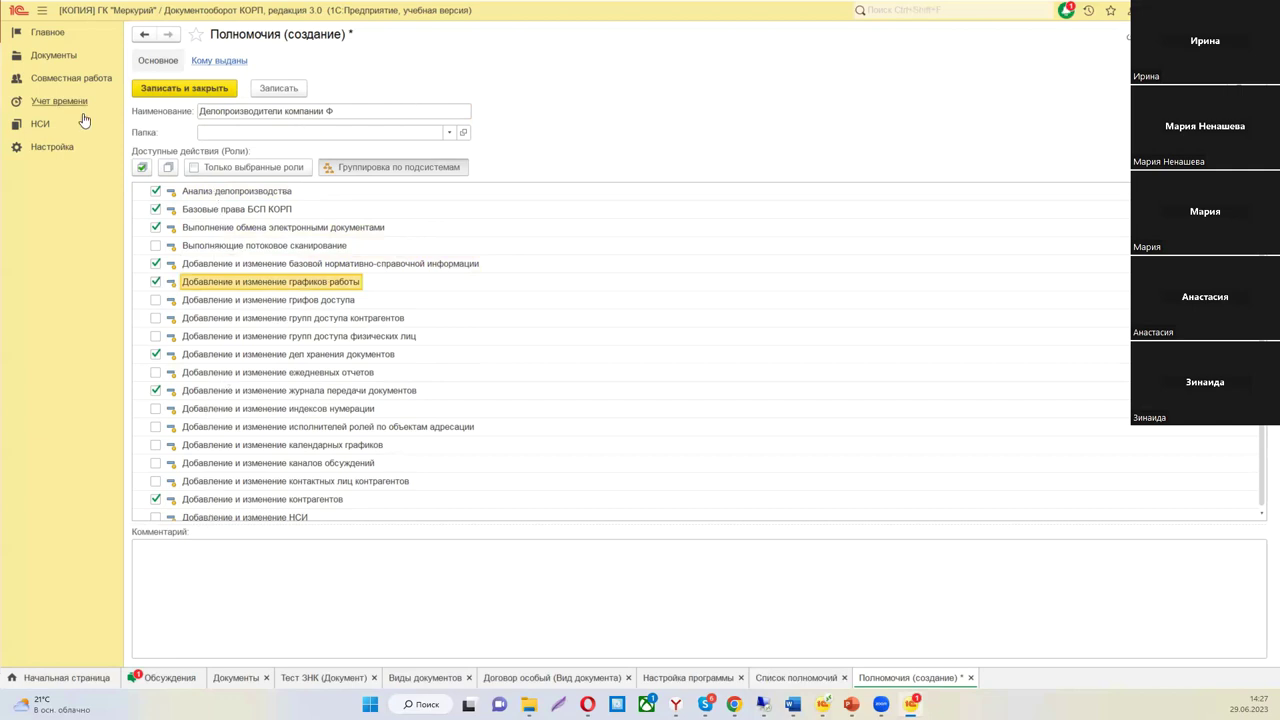
{"action": "left_click", "coordinate": [153, 89]}
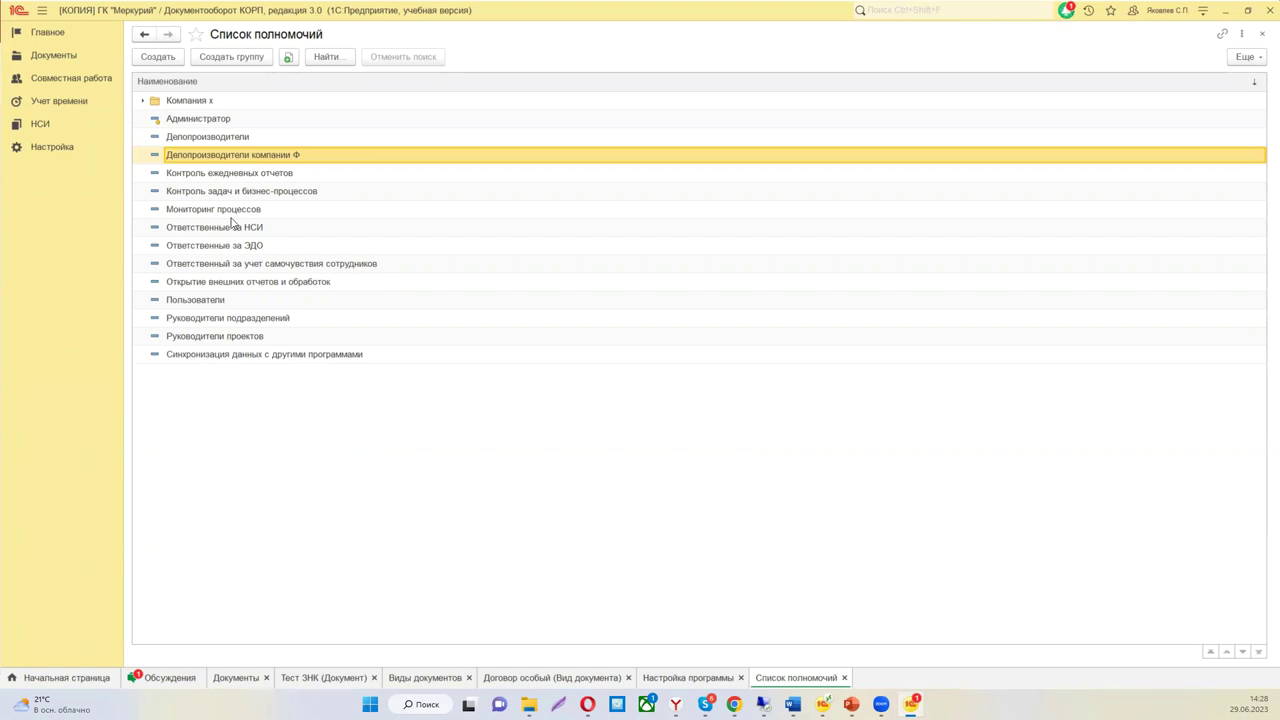
- Create a group named "Ф" in the list of полномочия and move Делопроизводители компании Ф into it
{"action": "left_click", "coordinate": [245, 57]}
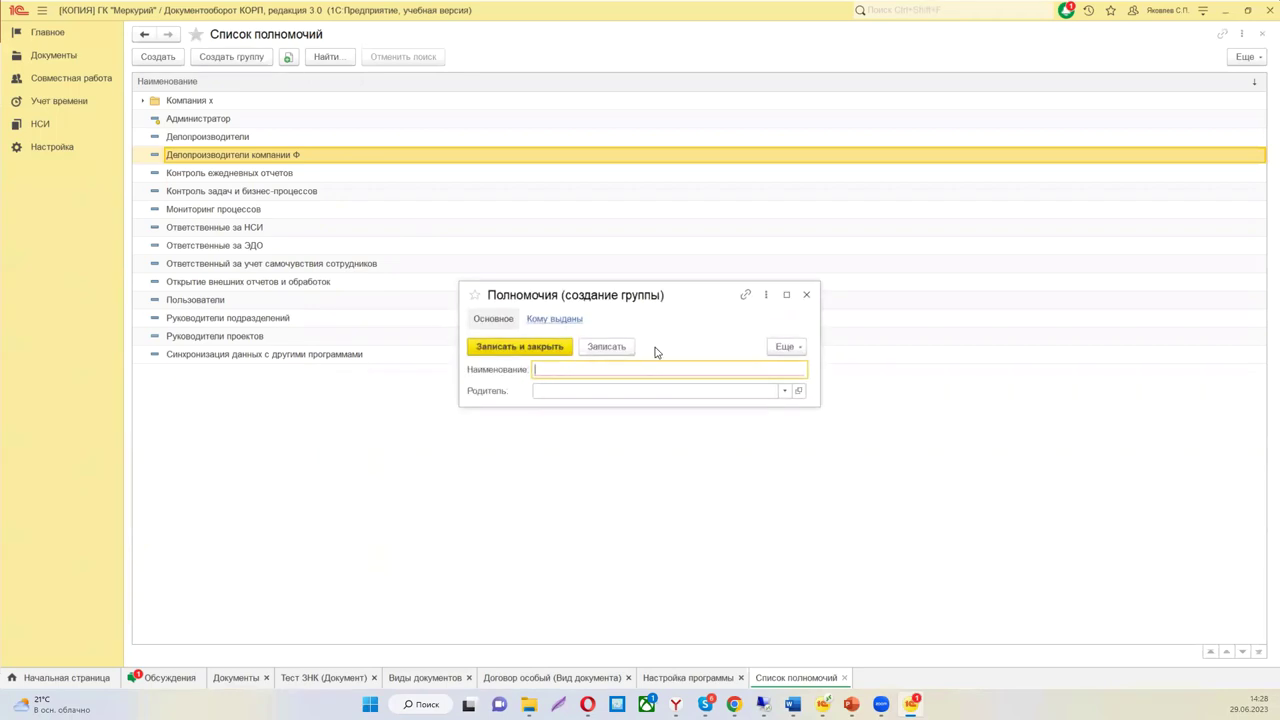
{"action": "type", "text": "Ф"}
{"action": "left_click", "coordinate": [519, 345]}
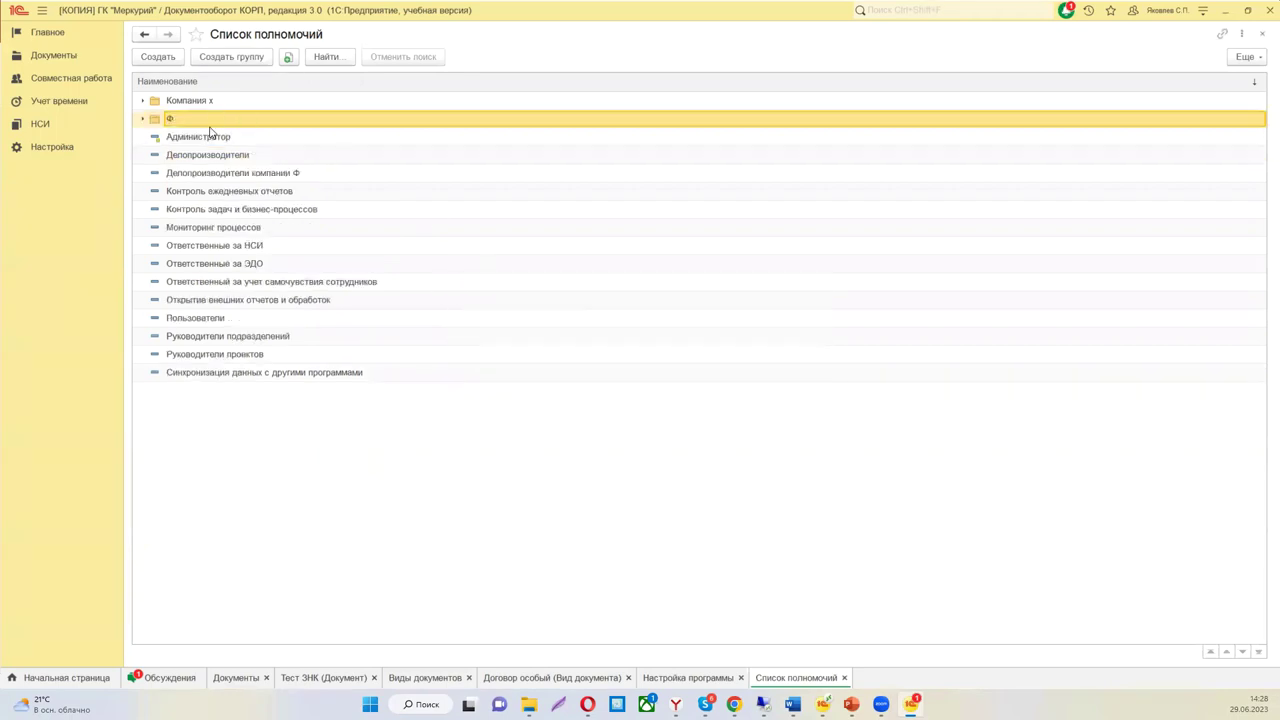
{"action": "left_click_drag", "start_coordinate": [257, 174], "coordinate": [240, 120]}
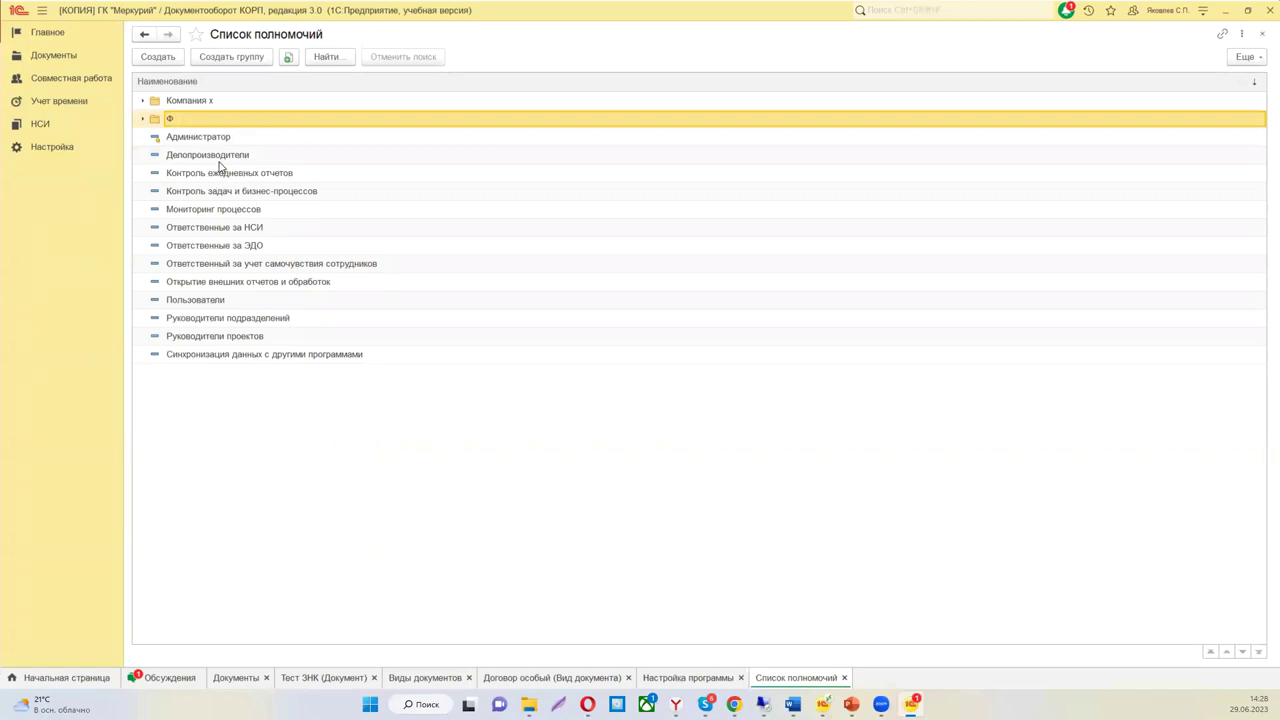
{"action": "left_click", "coordinate": [142, 121]}
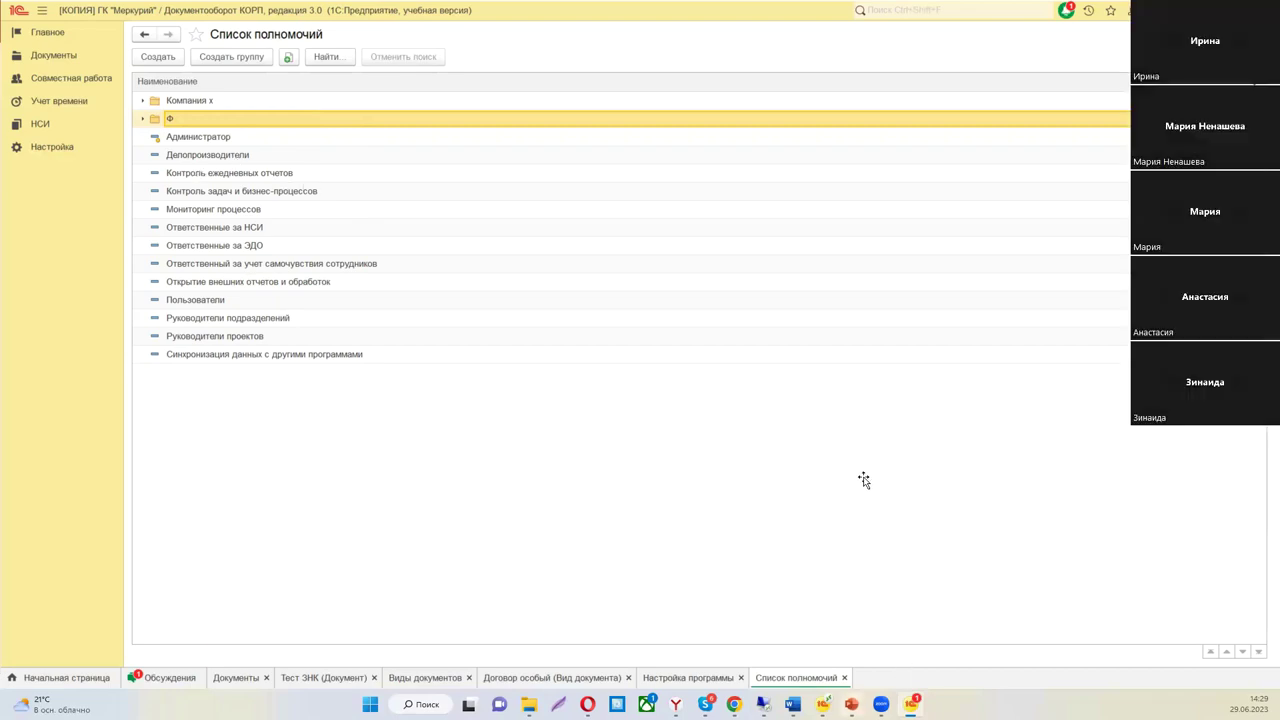
- Switch to the PowerPoint presentation and advance to slide 25, "Права по грифам доступа и группам доступа контрагентов"
{"action": "left_click", "coordinate": [851, 704]}
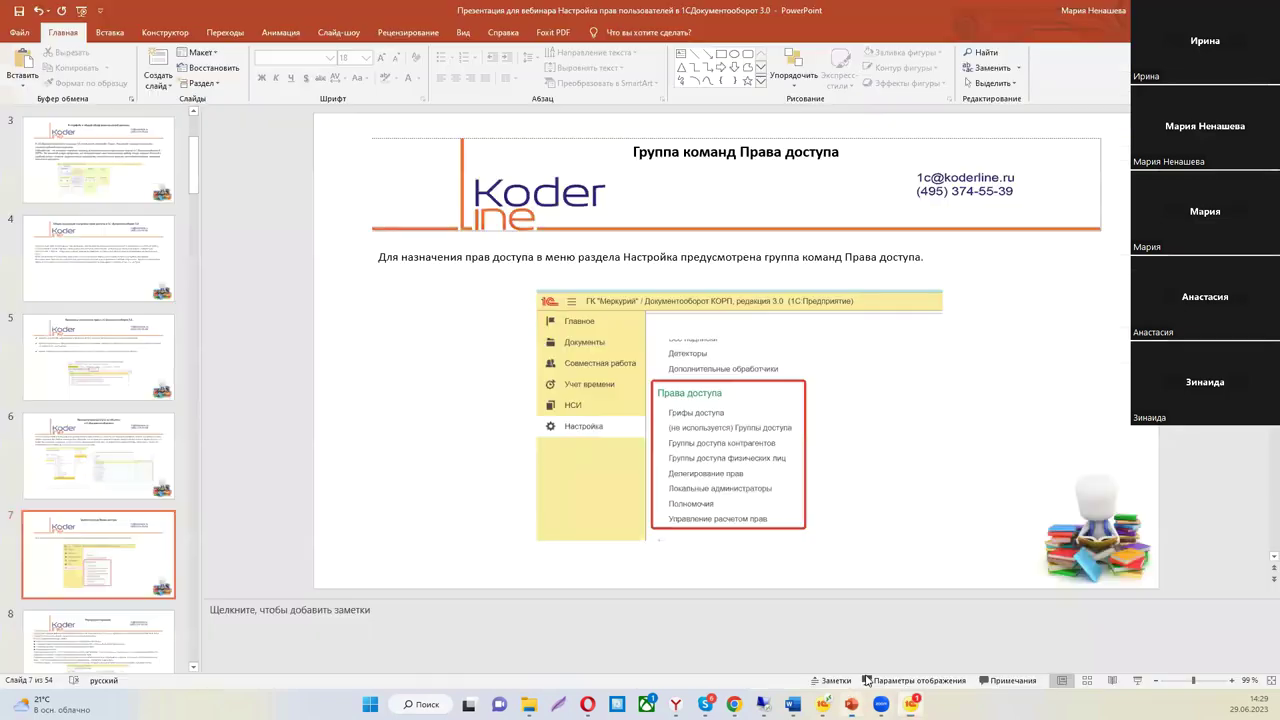
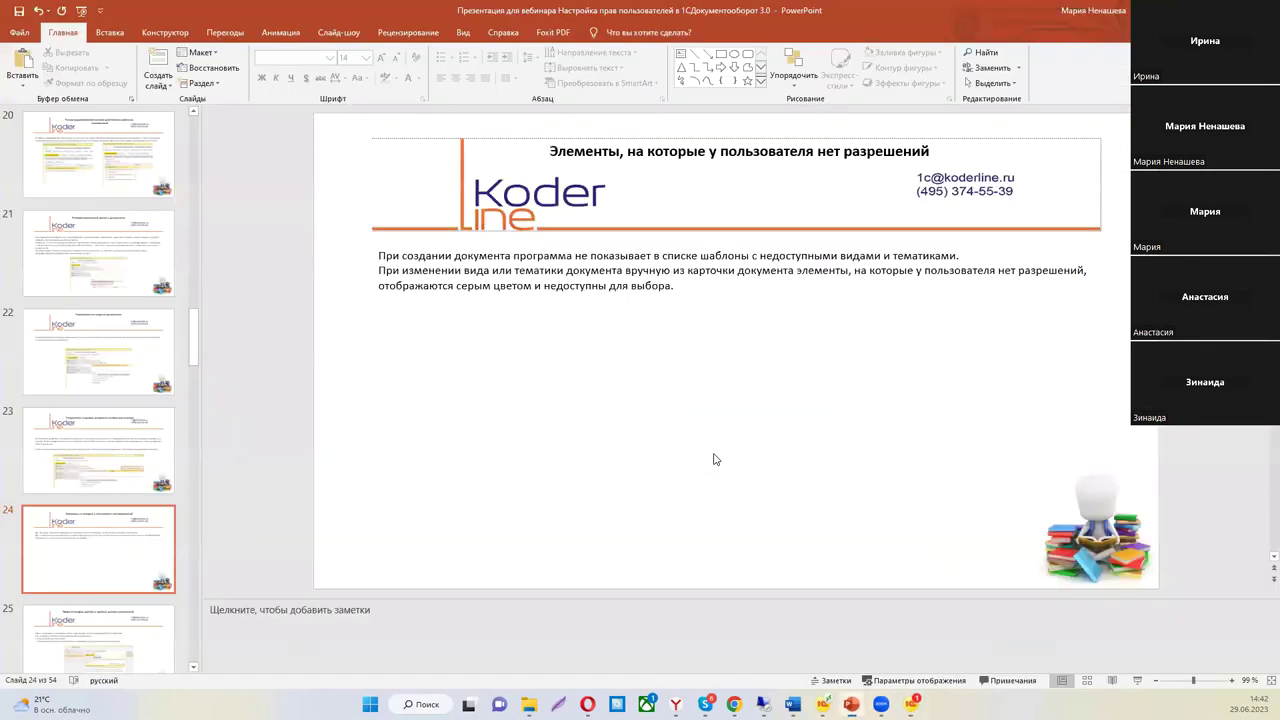
{"action": "scroll", "coordinate": [714, 459], "scroll_direction": "down", "scroll_amount": 1}
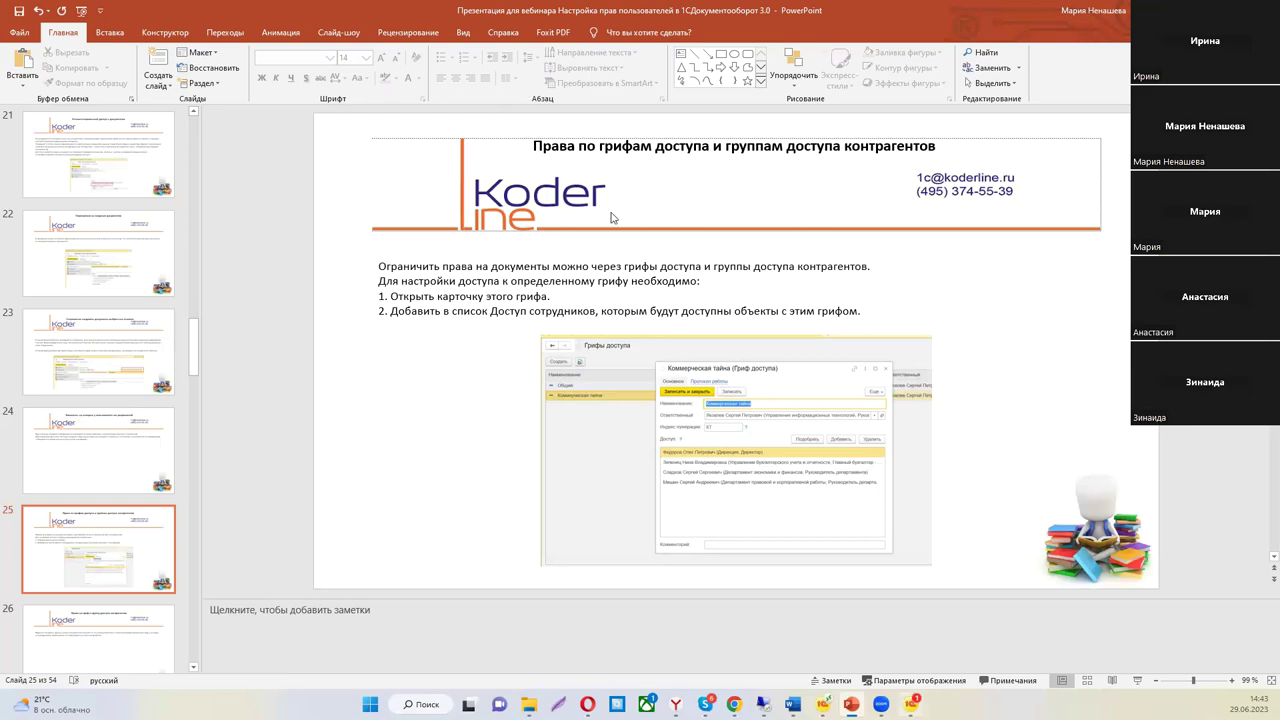
- Switch to 1С:Документооборот, review the Коммерческая тайна and Общий cards in the Грифы доступа list, and close the list
{"action": "key", "text": "alt+Tab"}
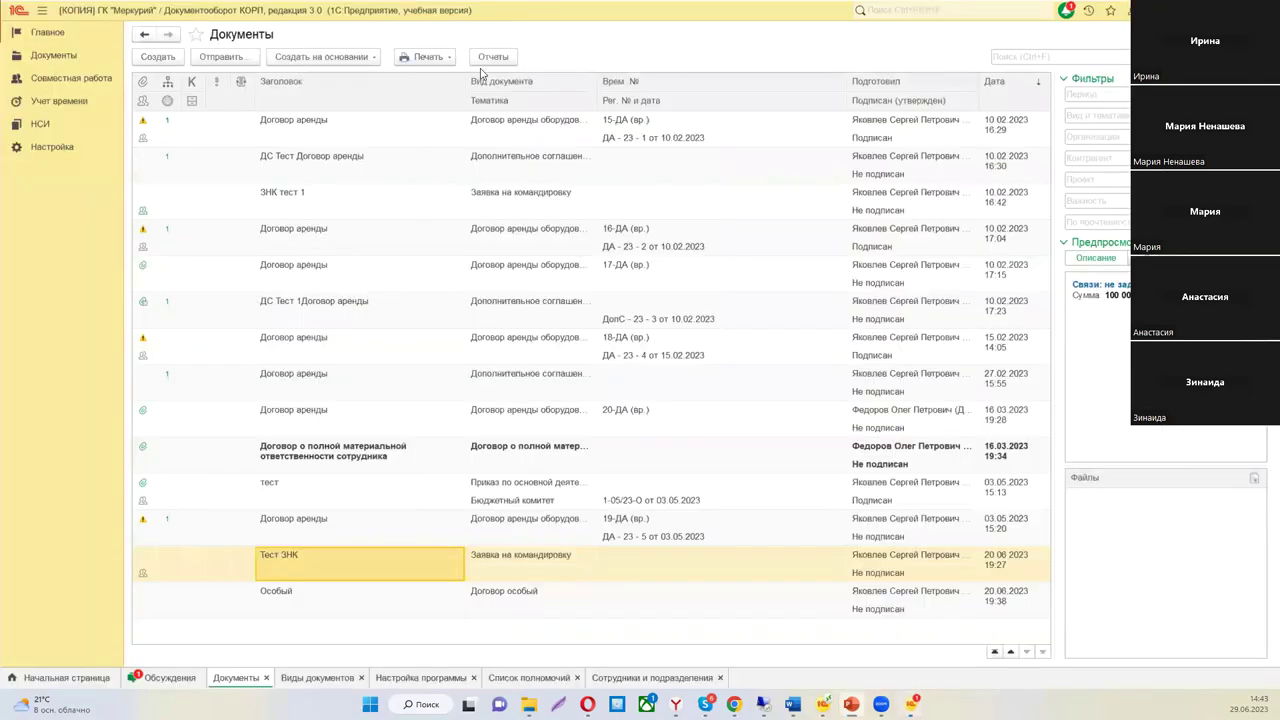
{"action": "left_click", "coordinate": [420, 677]}
{"action": "left_click", "coordinate": [457, 114]}
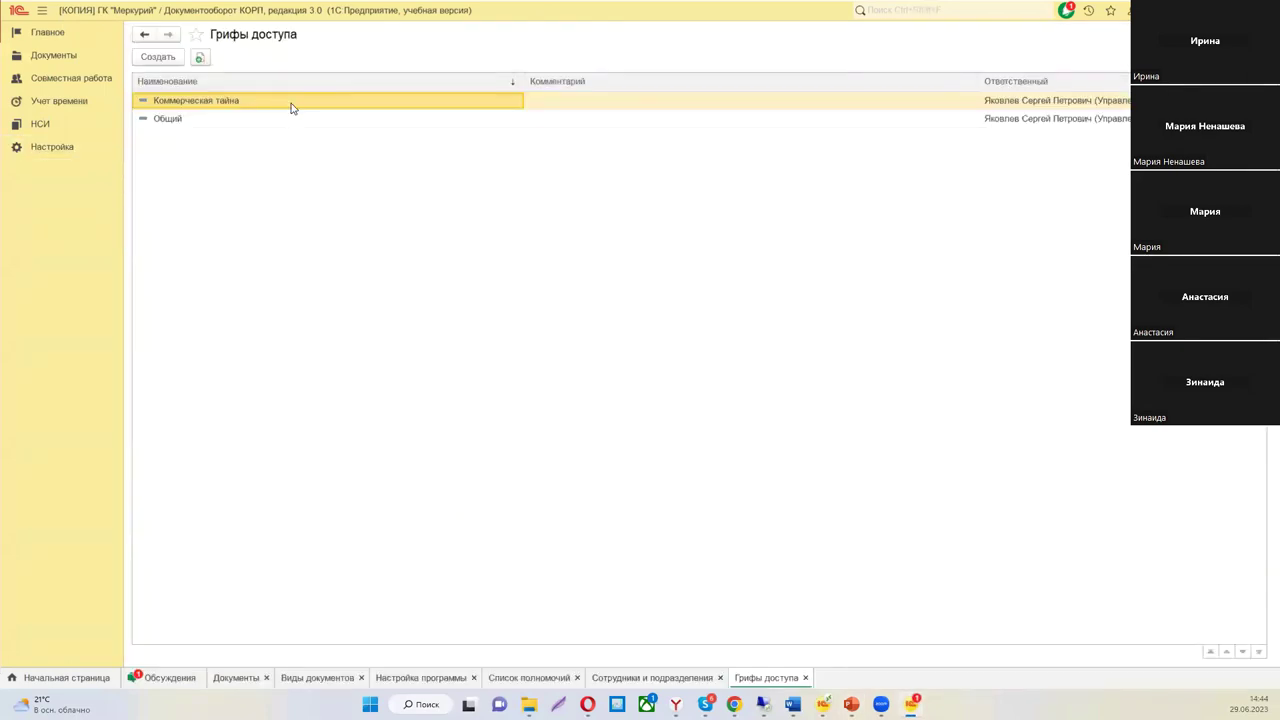
{"action": "double_click", "coordinate": [190, 104]}
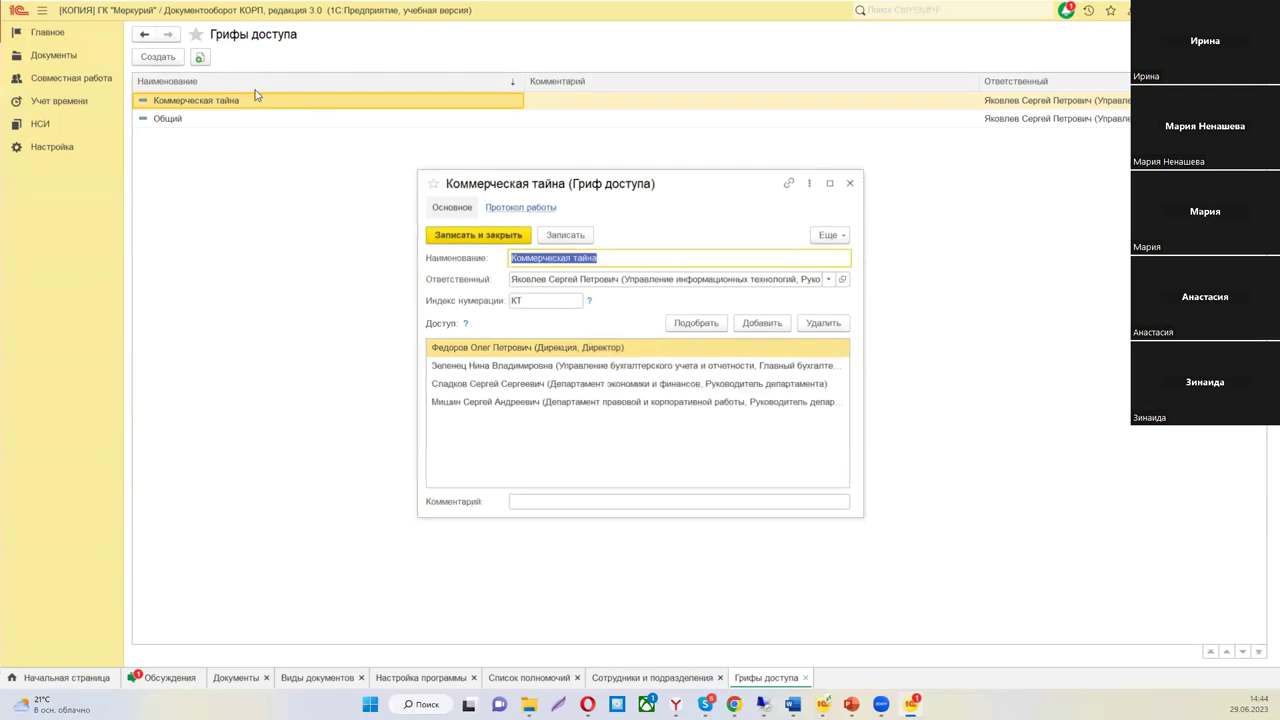
{"action": "left_click", "coordinate": [849, 183]}
{"action": "double_click", "coordinate": [263, 120]}
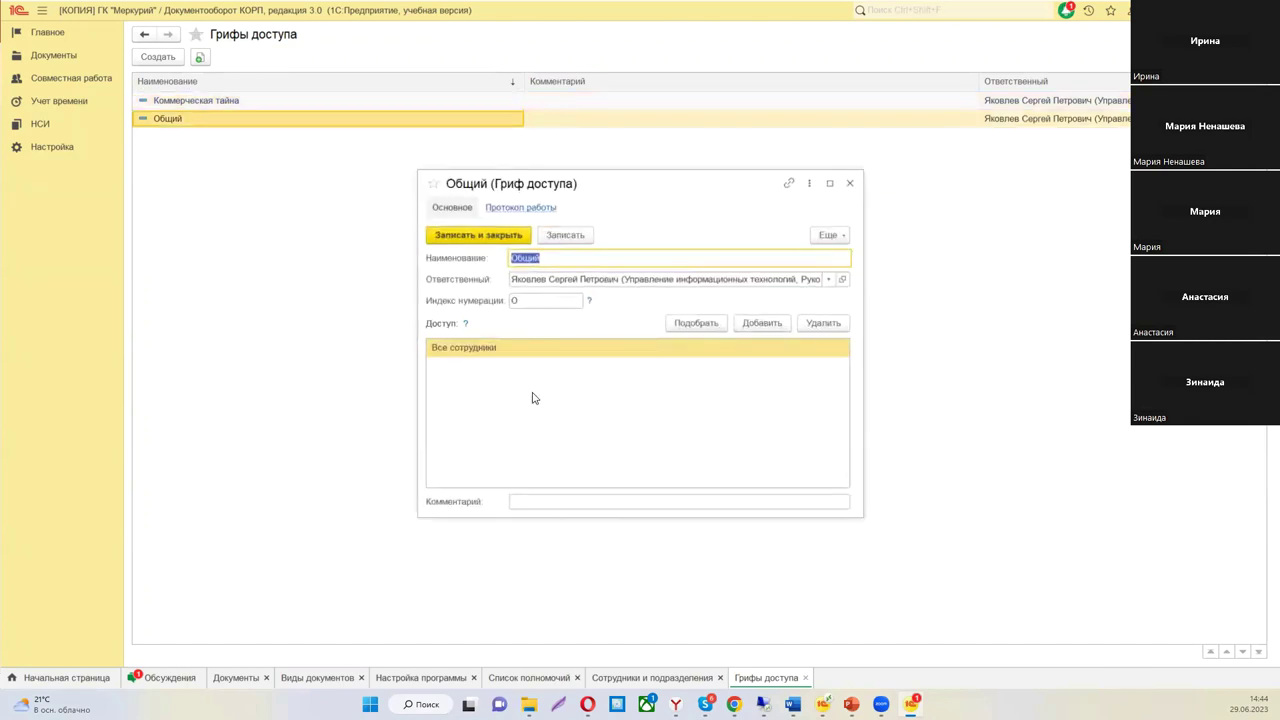
{"action": "left_click", "coordinate": [850, 183]}
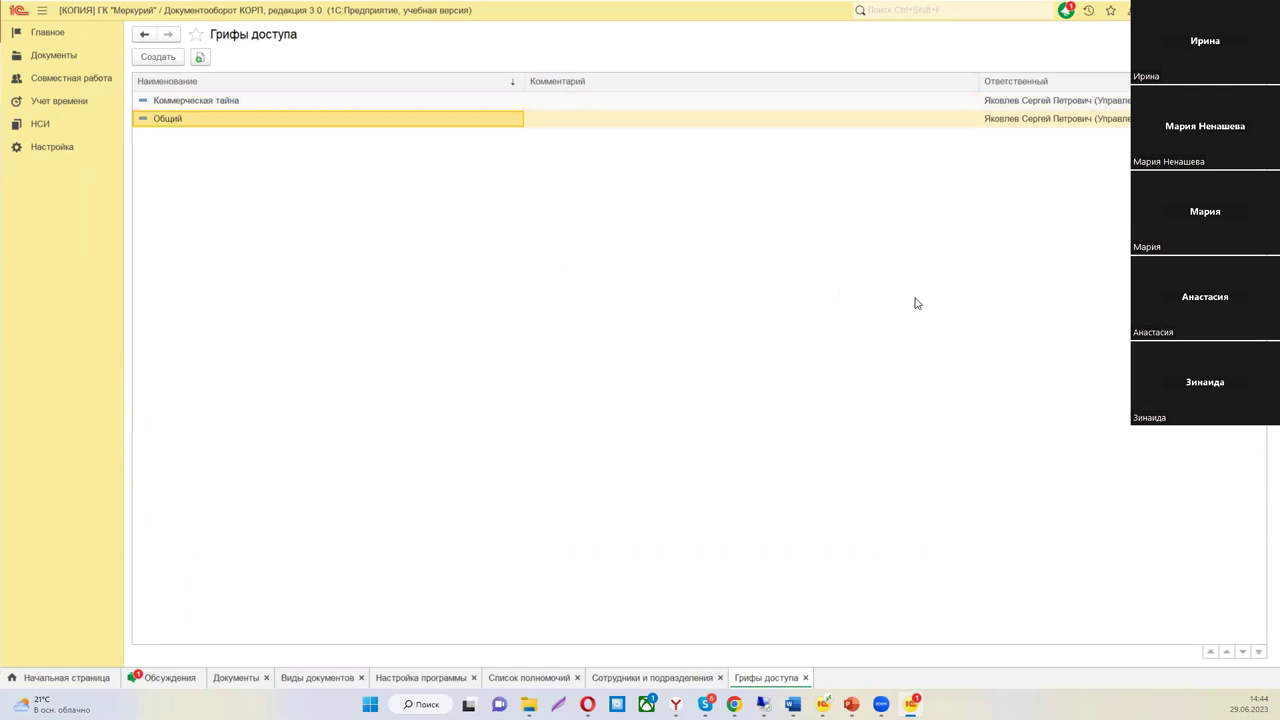
{"action": "key", "text": "Escape"}
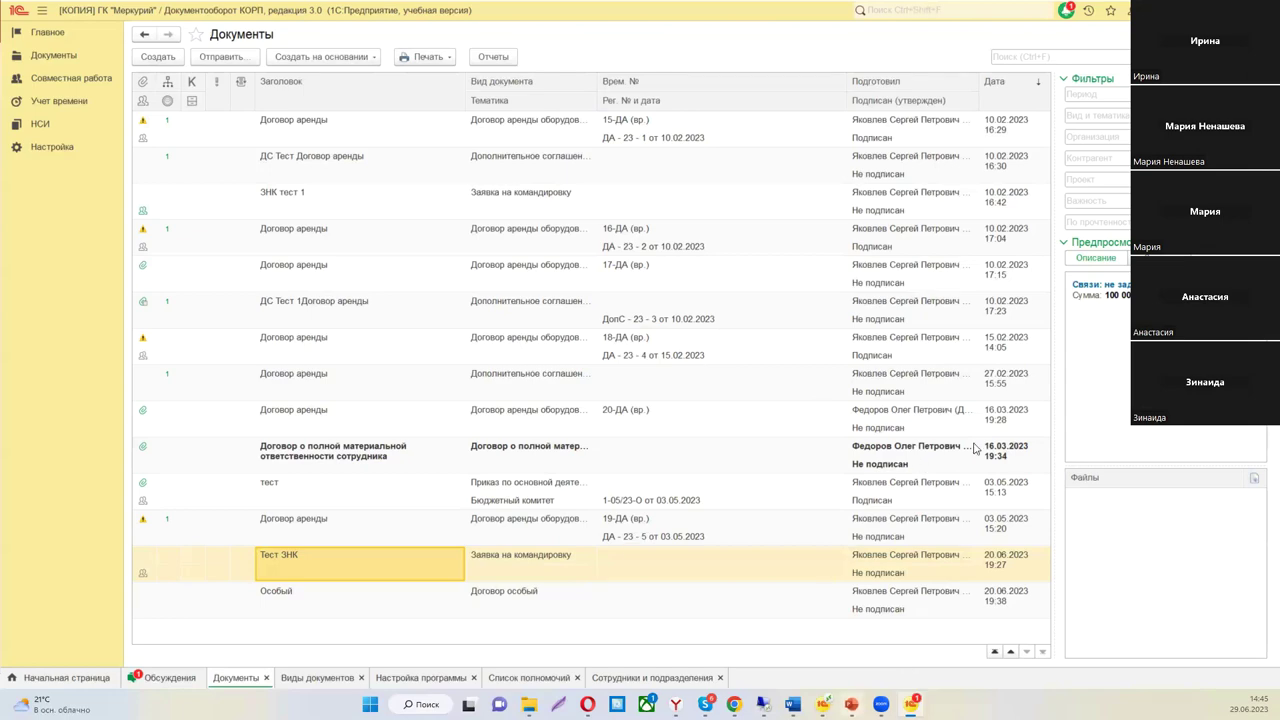
- Return to the PowerPoint presentation and advance to slide 27, "Обработка для группового изменения доступа"
{"action": "key", "text": "alt+Tab"}
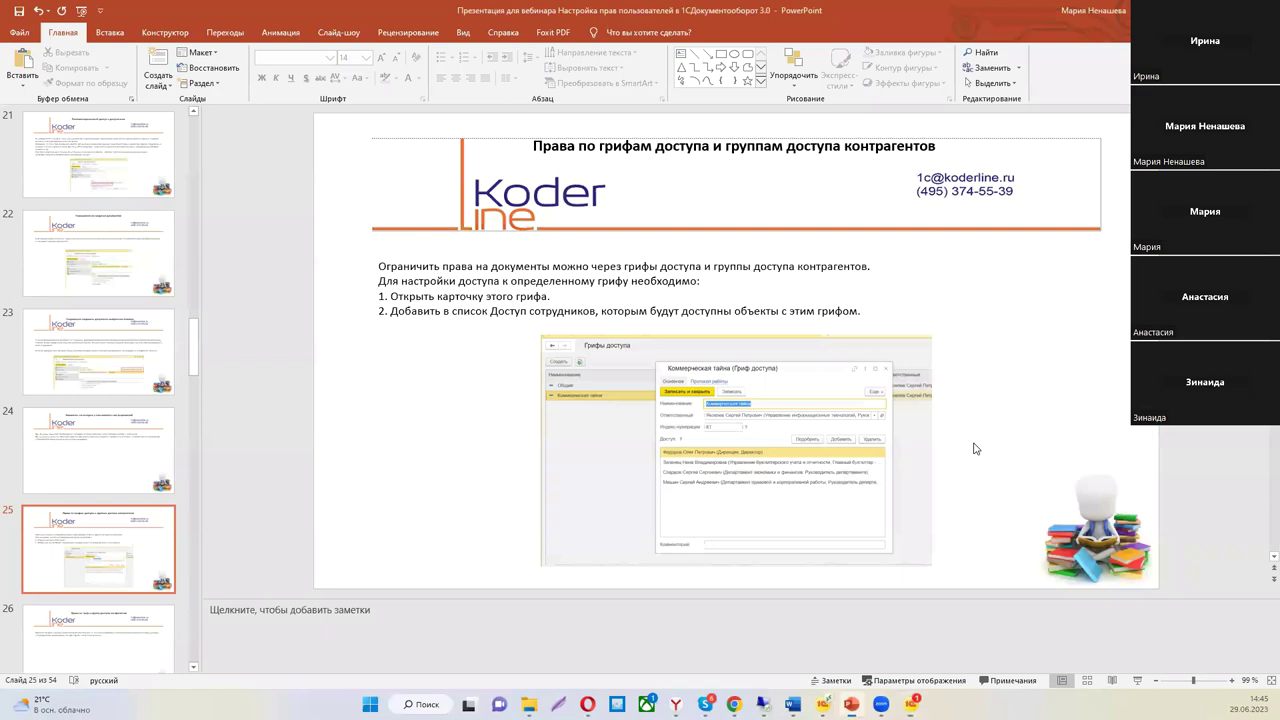
{"action": "scroll", "coordinate": [977, 448], "scroll_direction": "down", "scroll_amount": 1}
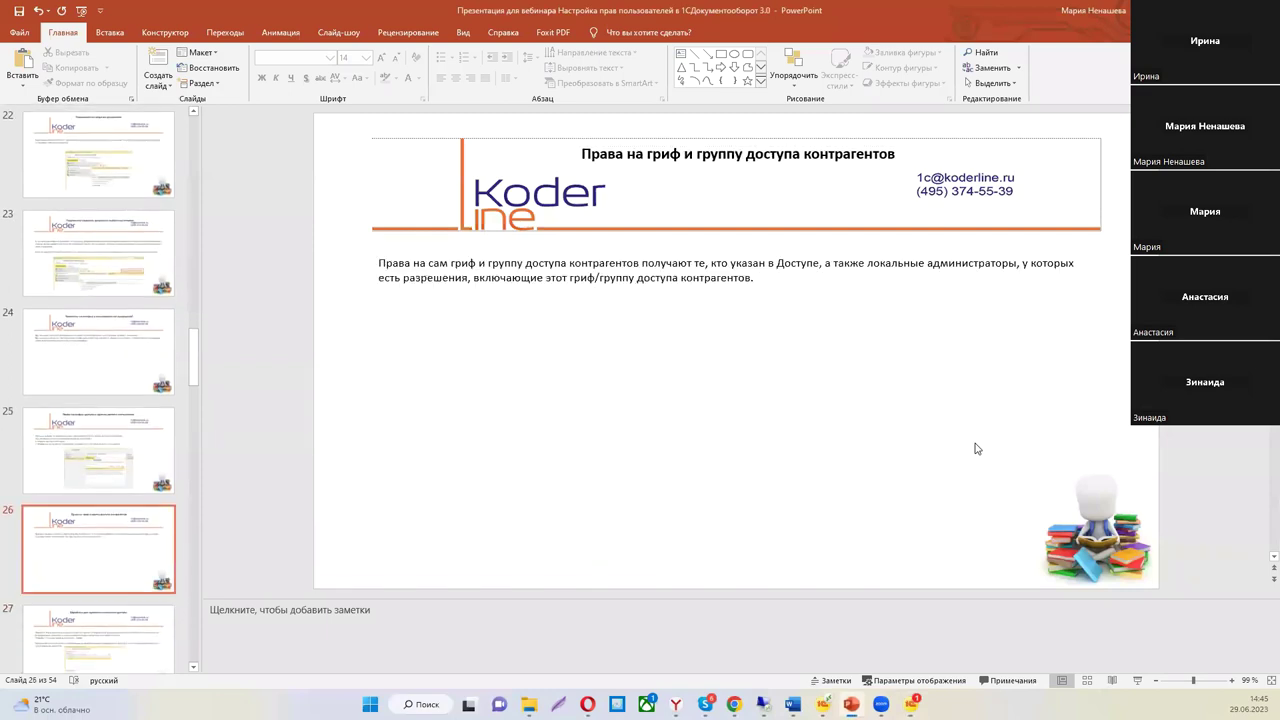
{"action": "scroll", "coordinate": [977, 448], "scroll_direction": "down", "scroll_amount": 1}
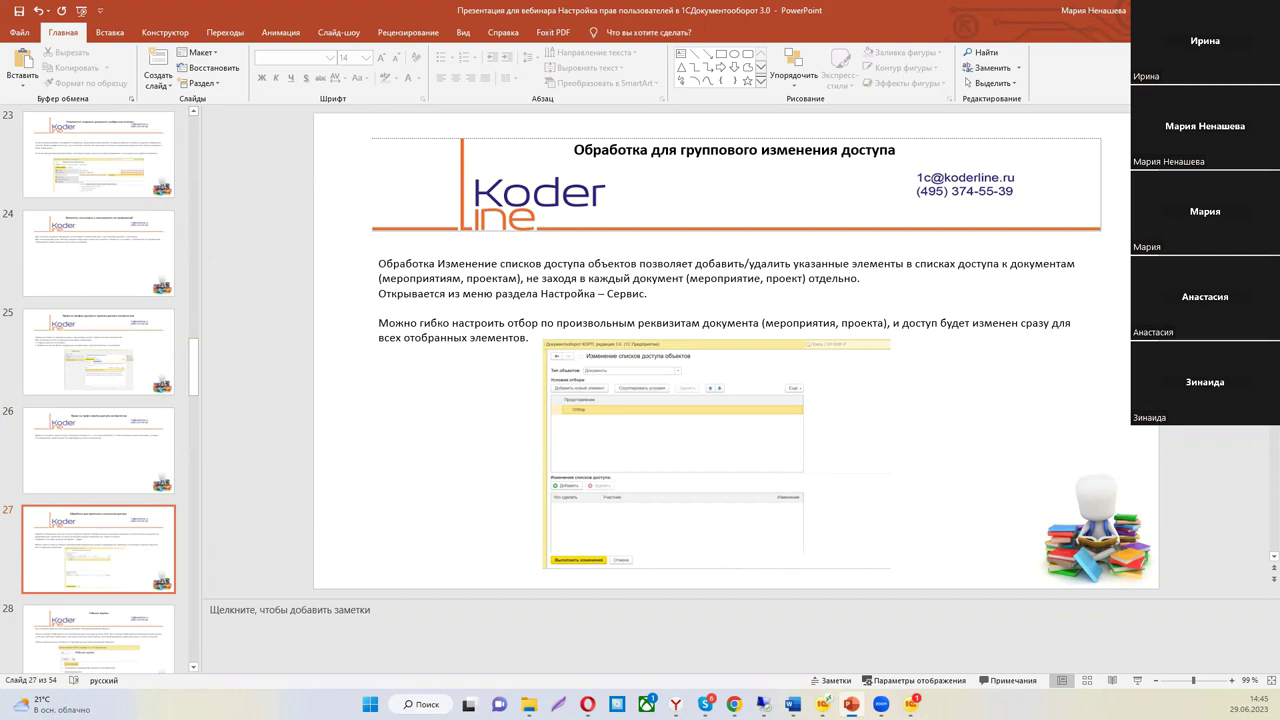
- Switch to 1С:Документооборот, open Изменение списков доступа объектов, look at adding a Добавить доступ row, and close it without applying changes
{"action": "key", "text": "alt+Tab"}
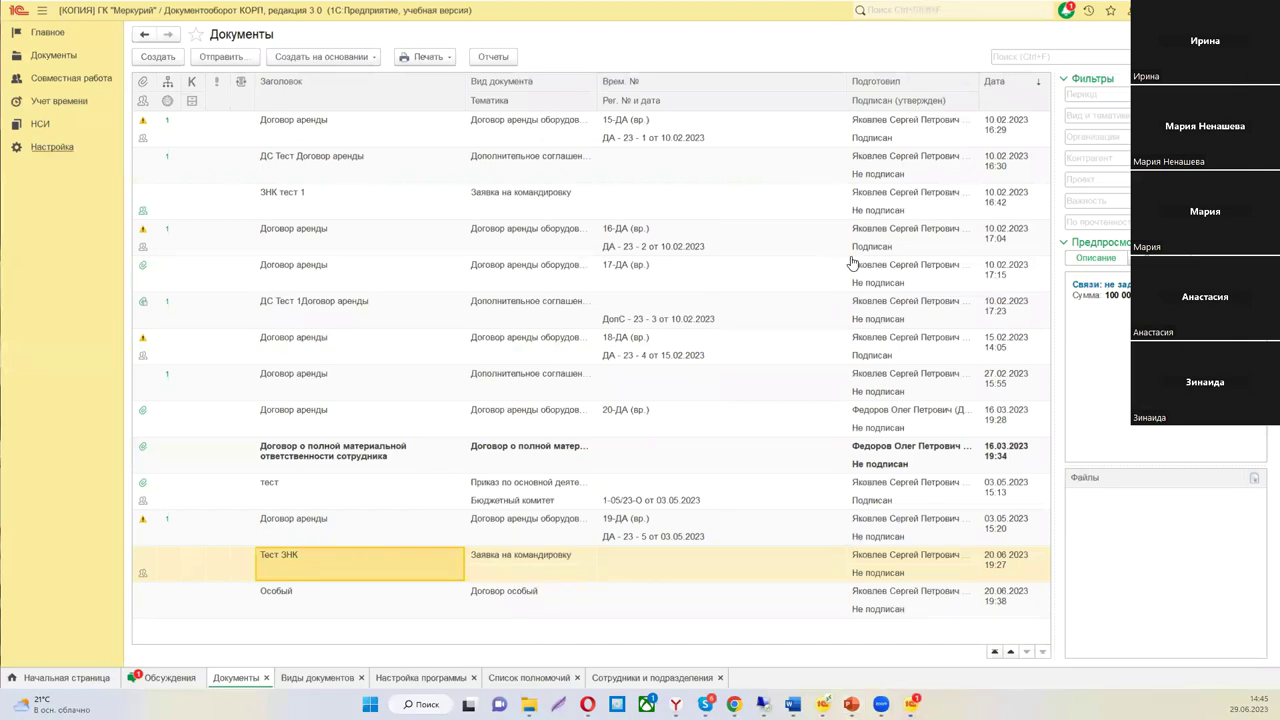
{"action": "key", "text": "Escape"}
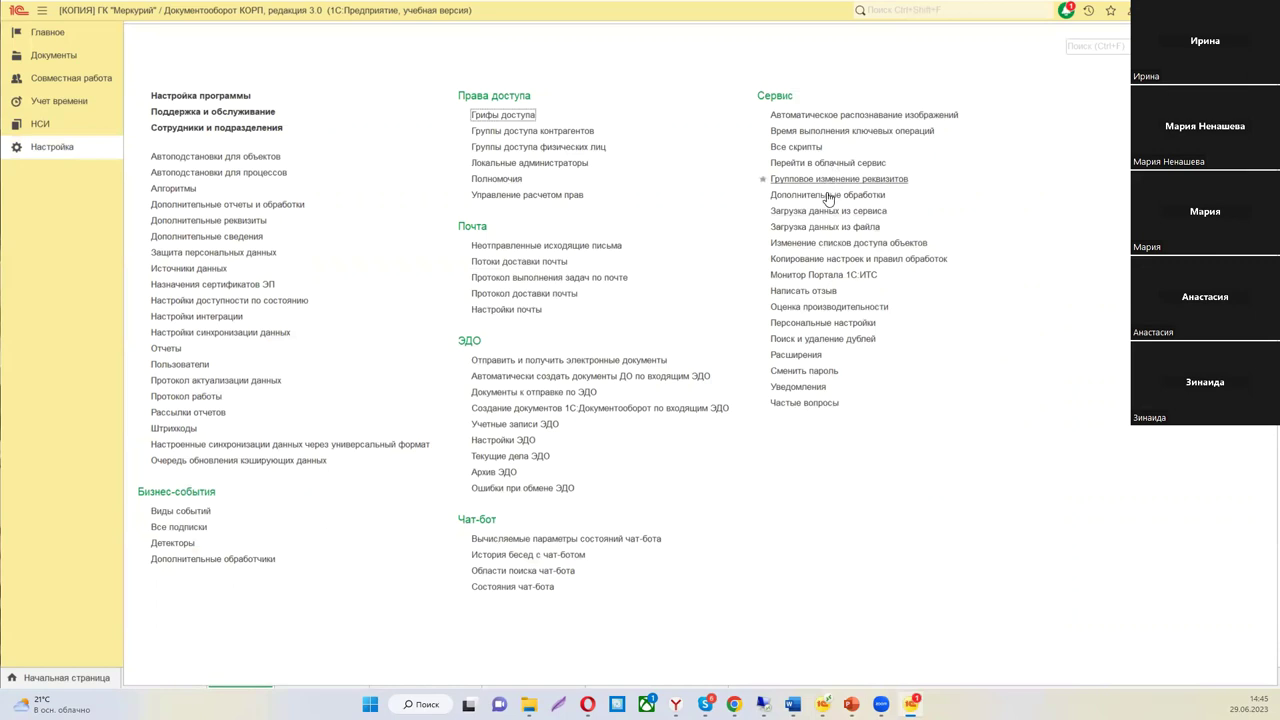
{"action": "left_click", "coordinate": [848, 243]}
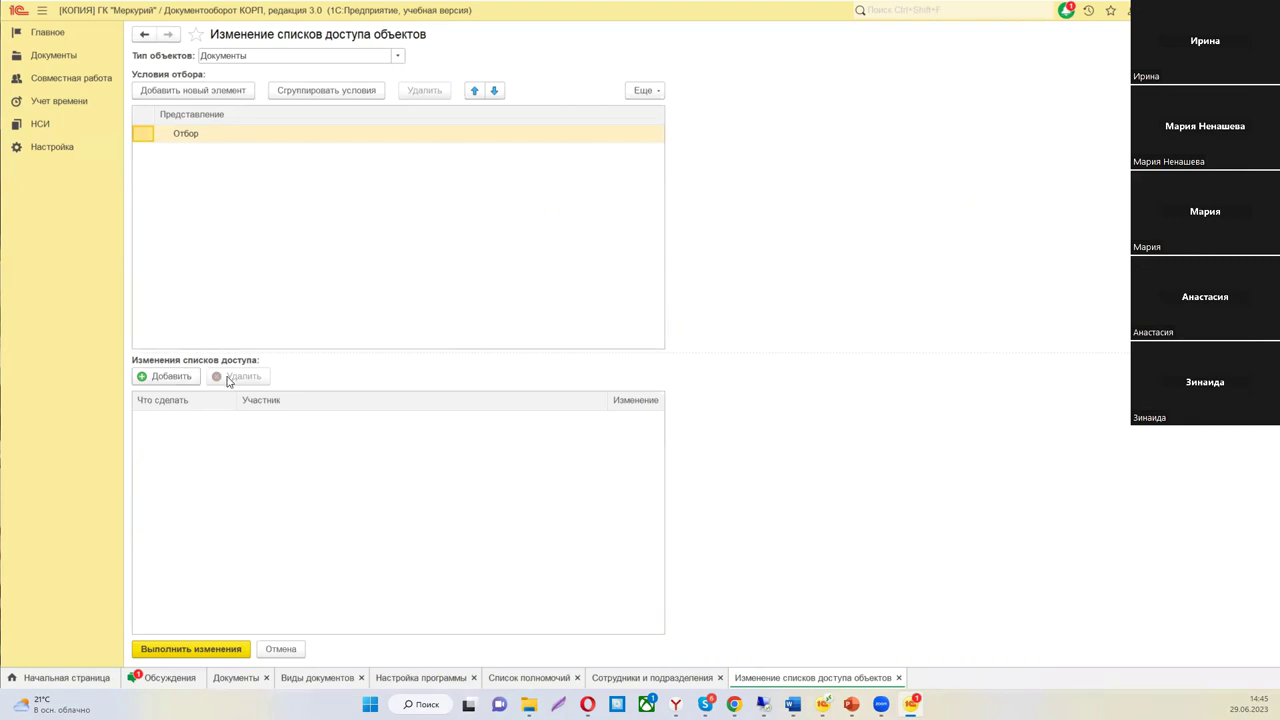
{"action": "left_click", "coordinate": [170, 376]}
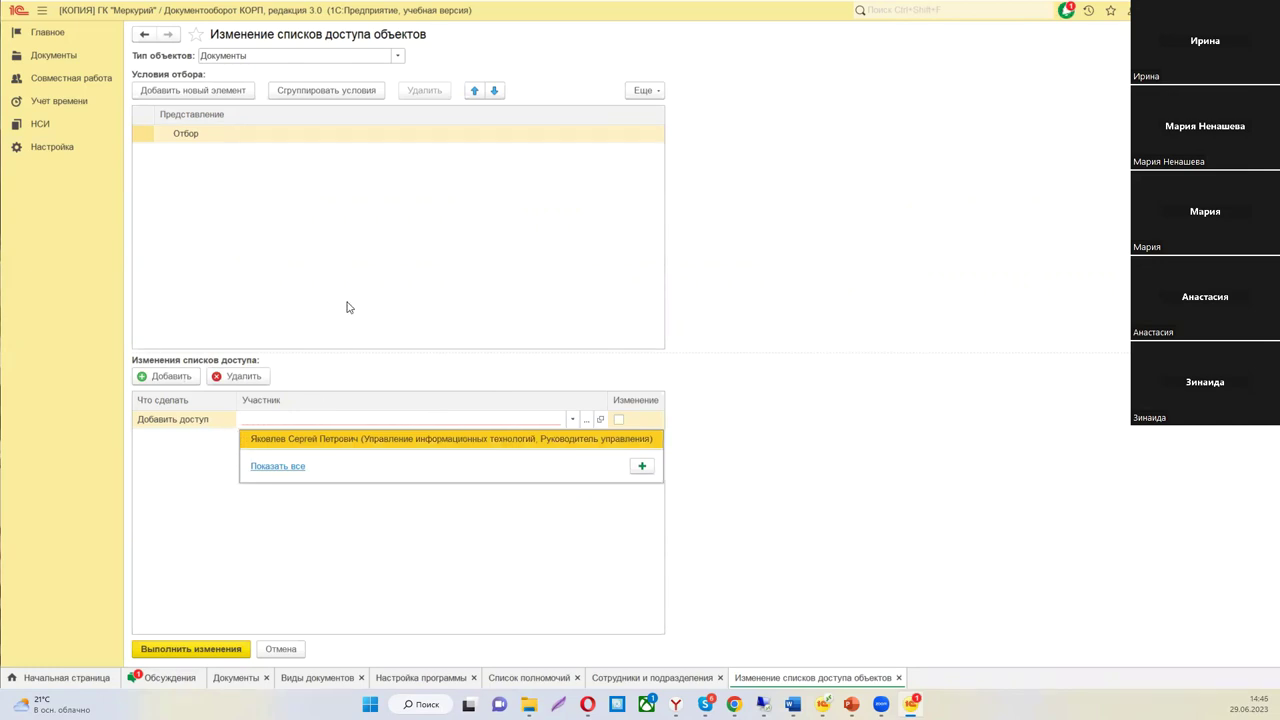
{"action": "left_click", "coordinate": [290, 303]}
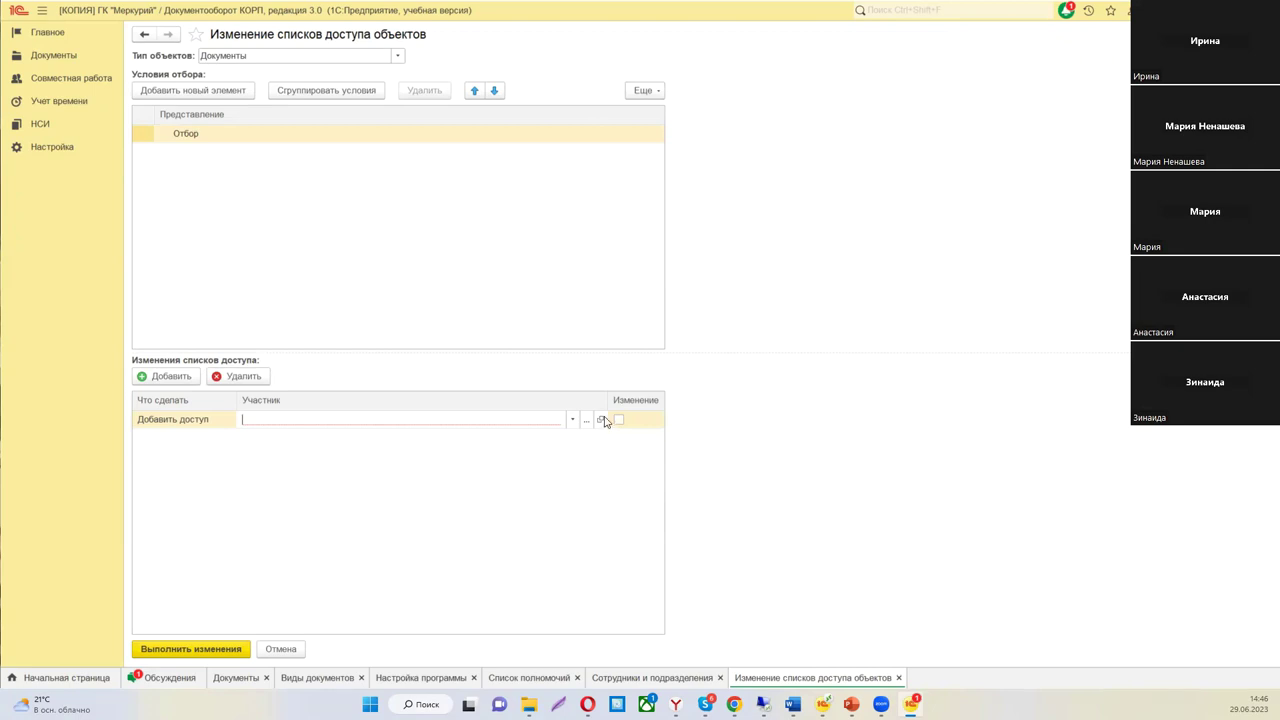
{"action": "key", "text": "Escape"}
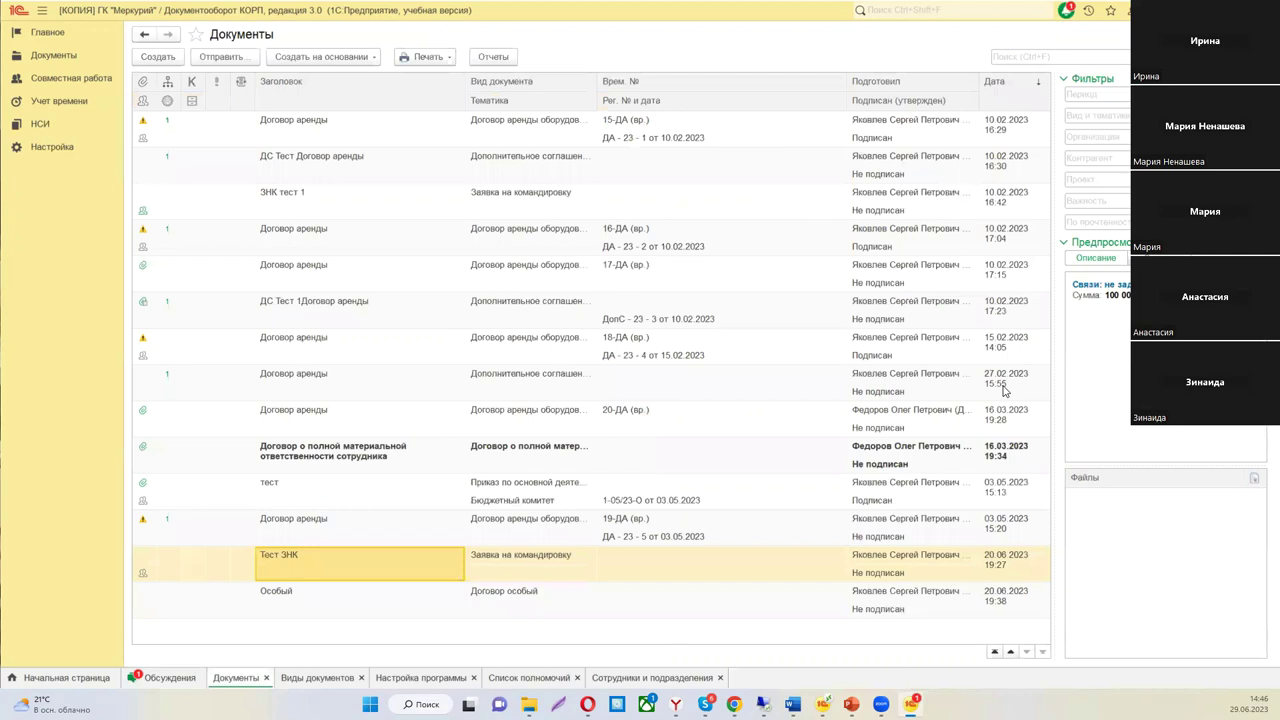
- Return to the PowerPoint presentation and advance to slide 28, "Рабочие группы"
{"action": "key", "text": "alt+Tab"}
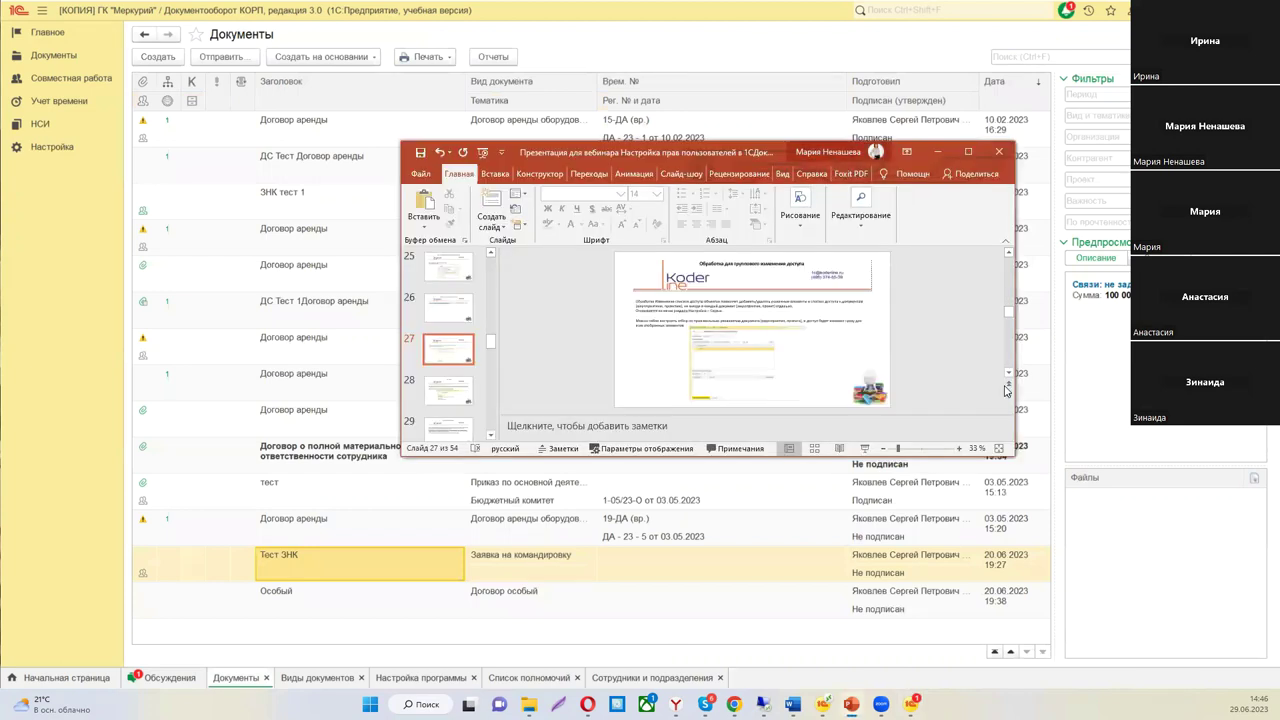
{"action": "key", "text": "alt+Tab"}
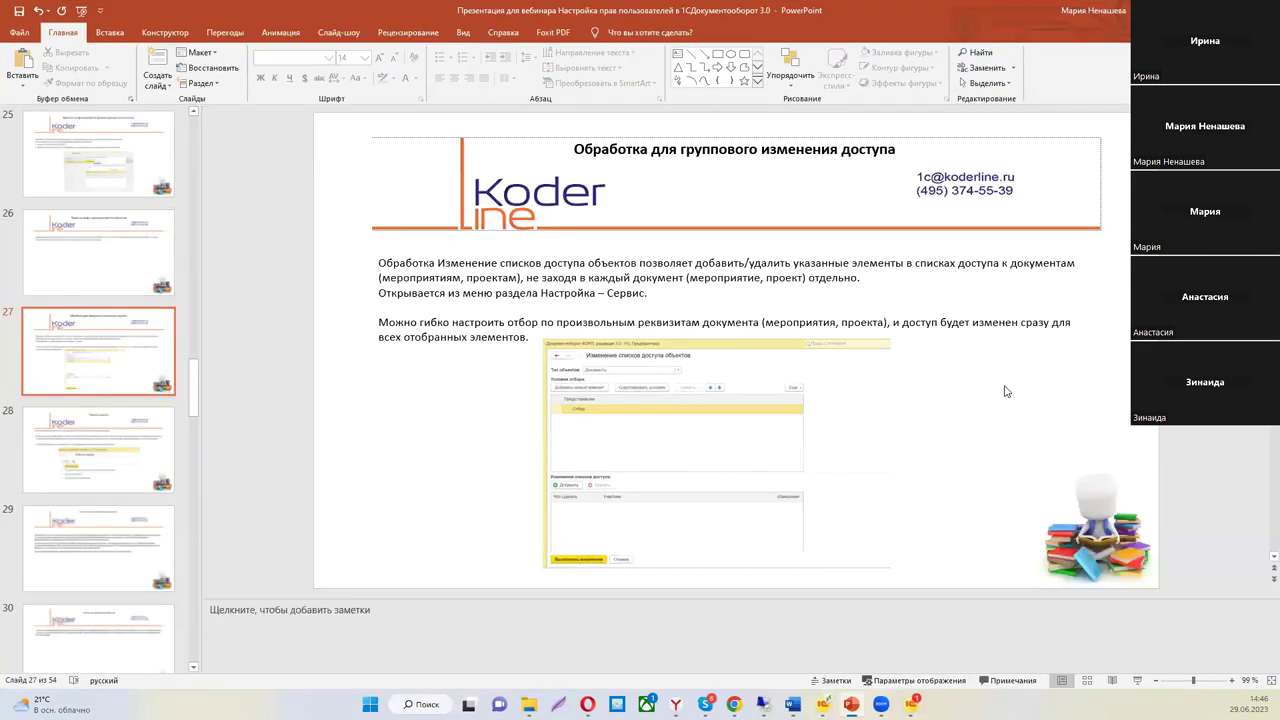
{"action": "scroll", "coordinate": [1006, 391], "scroll_direction": "down", "scroll_amount": 1}
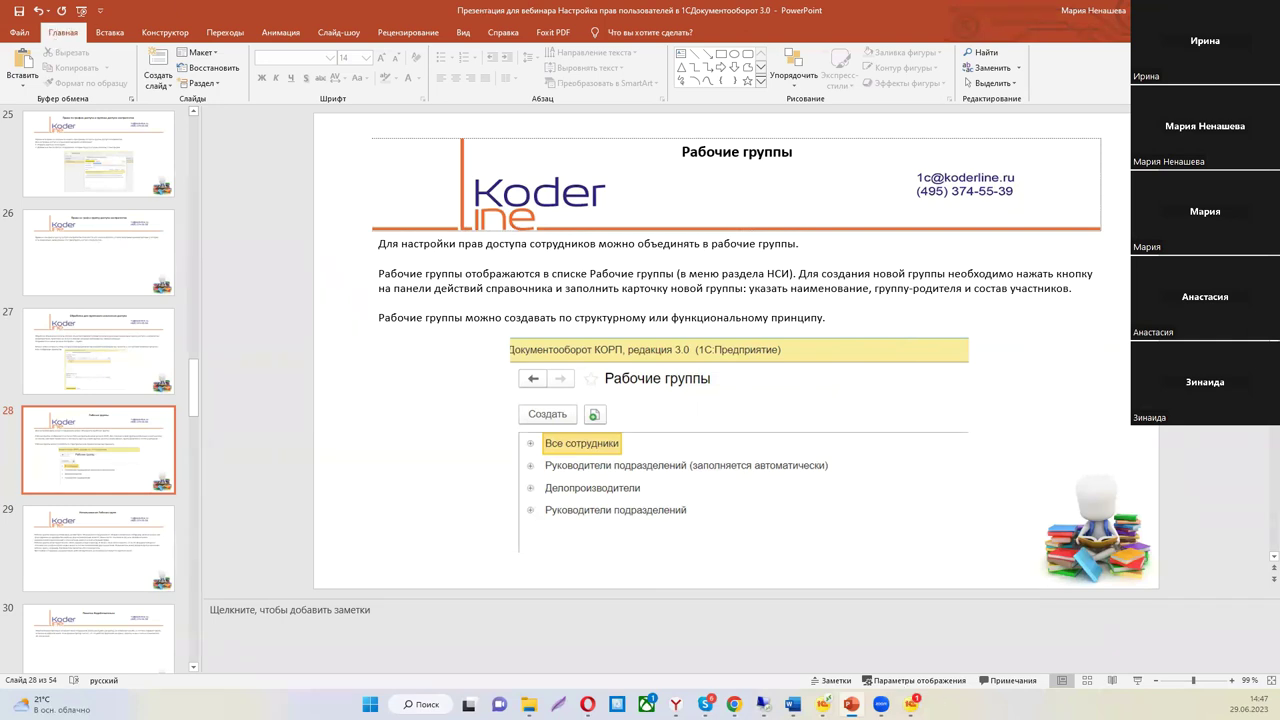
- Switch to 1С:Документооборот, search the functions for "рабоч", and open the Рабочие группы list
{"action": "key", "text": "alt+Tab"}
{"action": "type", "text": "ра"}
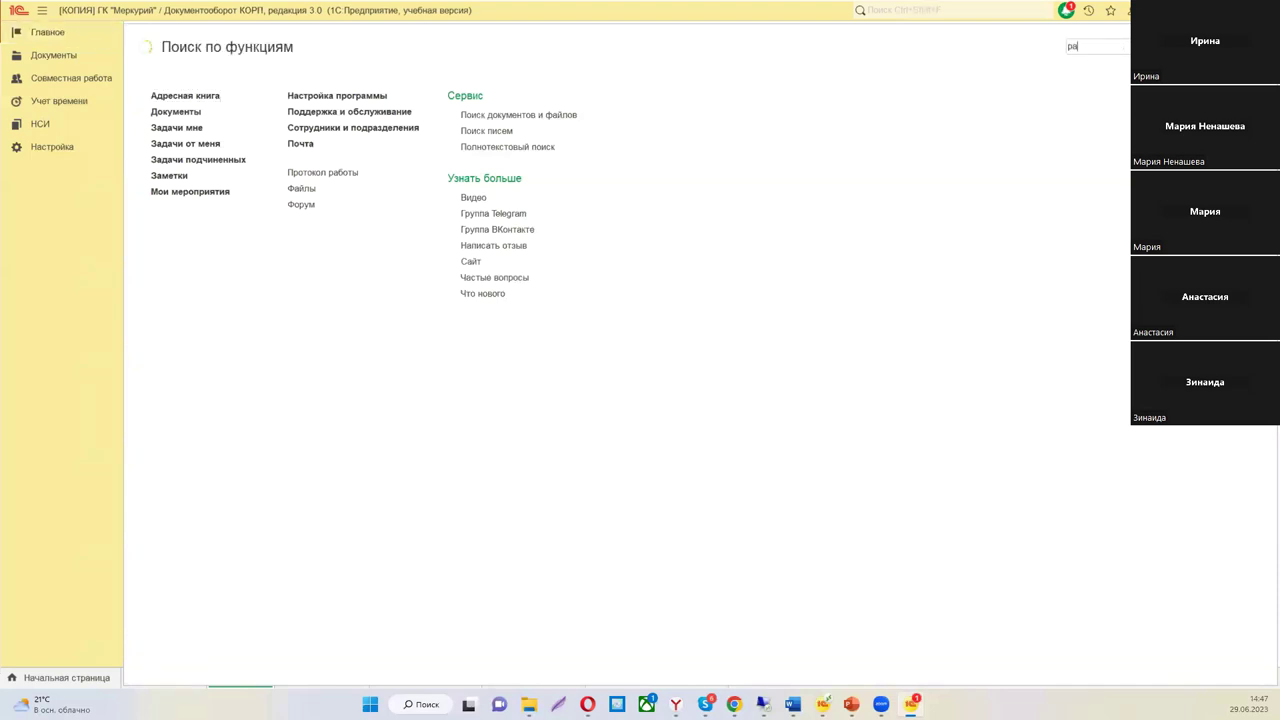
{"action": "type", "text": "боч"}
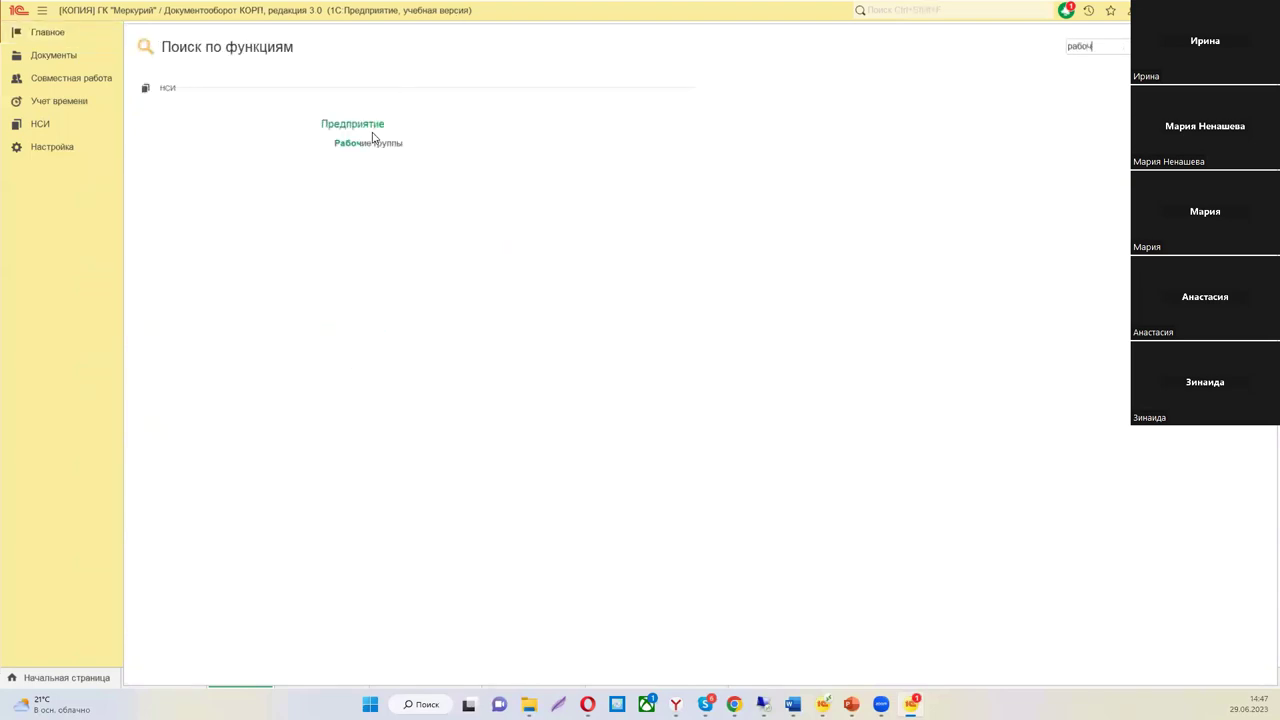
{"action": "left_click", "coordinate": [368, 142]}
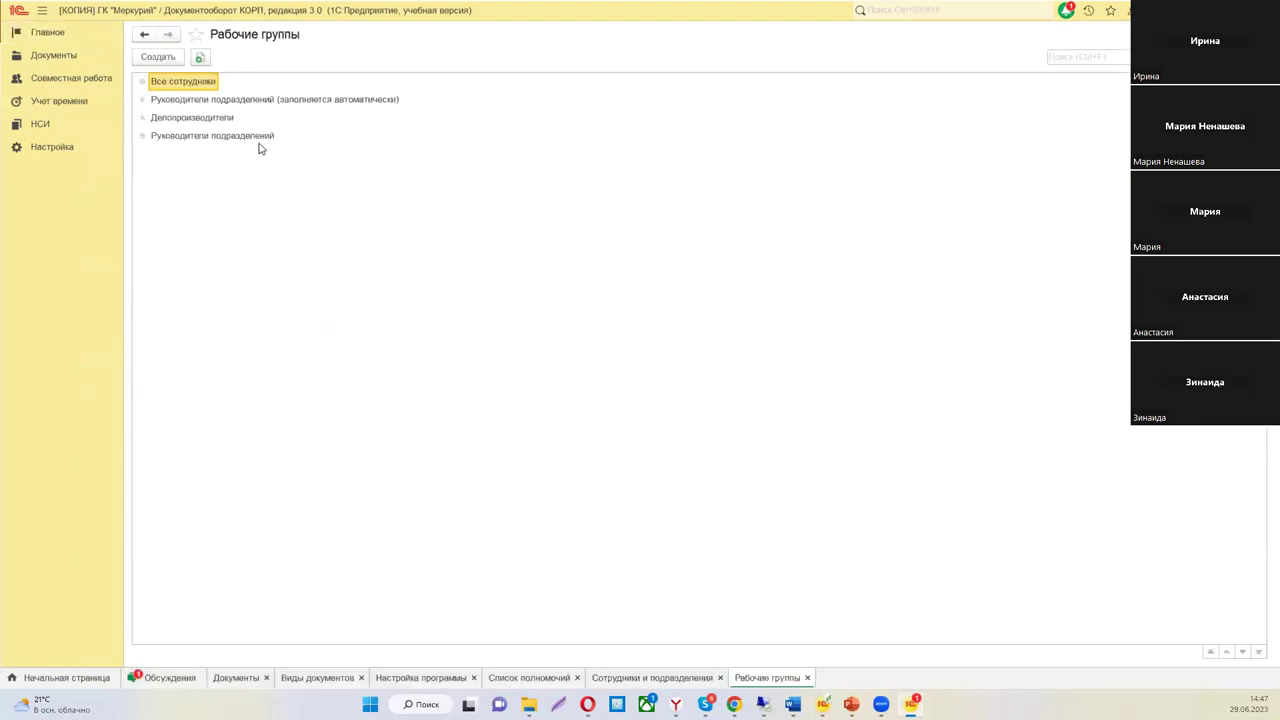
- Open the Делопроизводители work group card, review its members and Полномочия, and close it without changes
{"action": "left_click", "coordinate": [184, 119]}
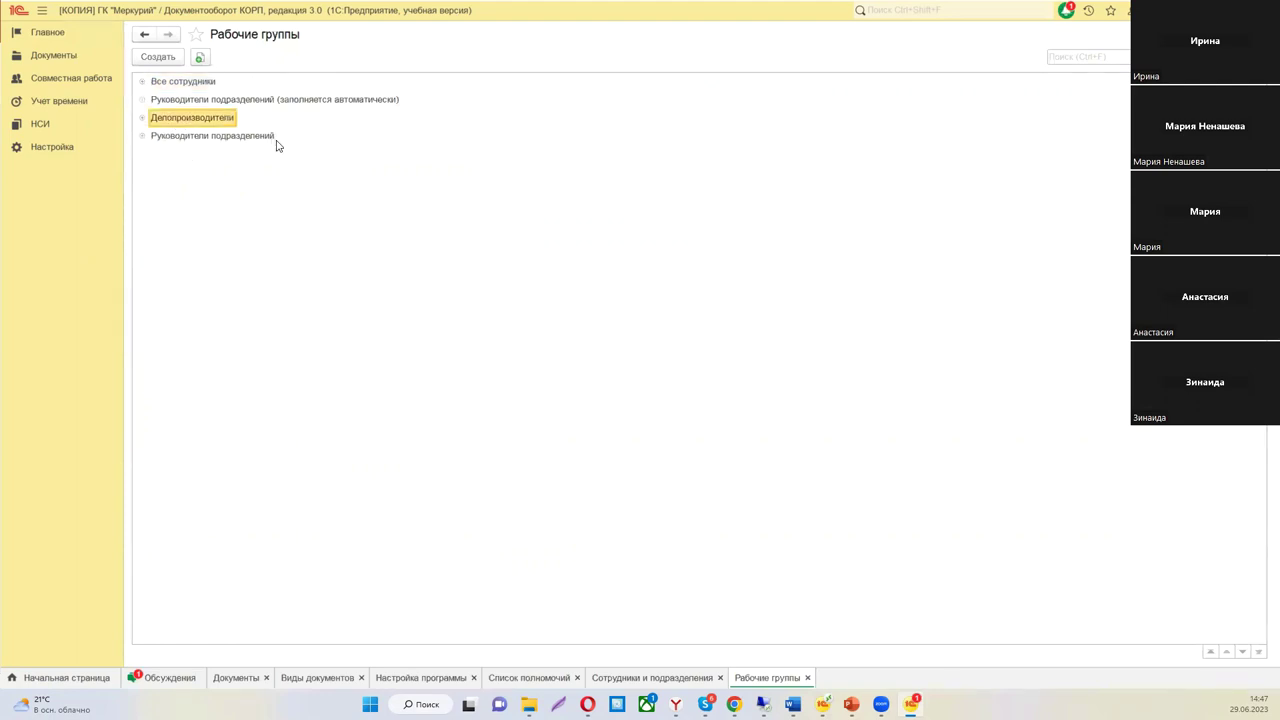
{"action": "double_click", "coordinate": [187, 123]}
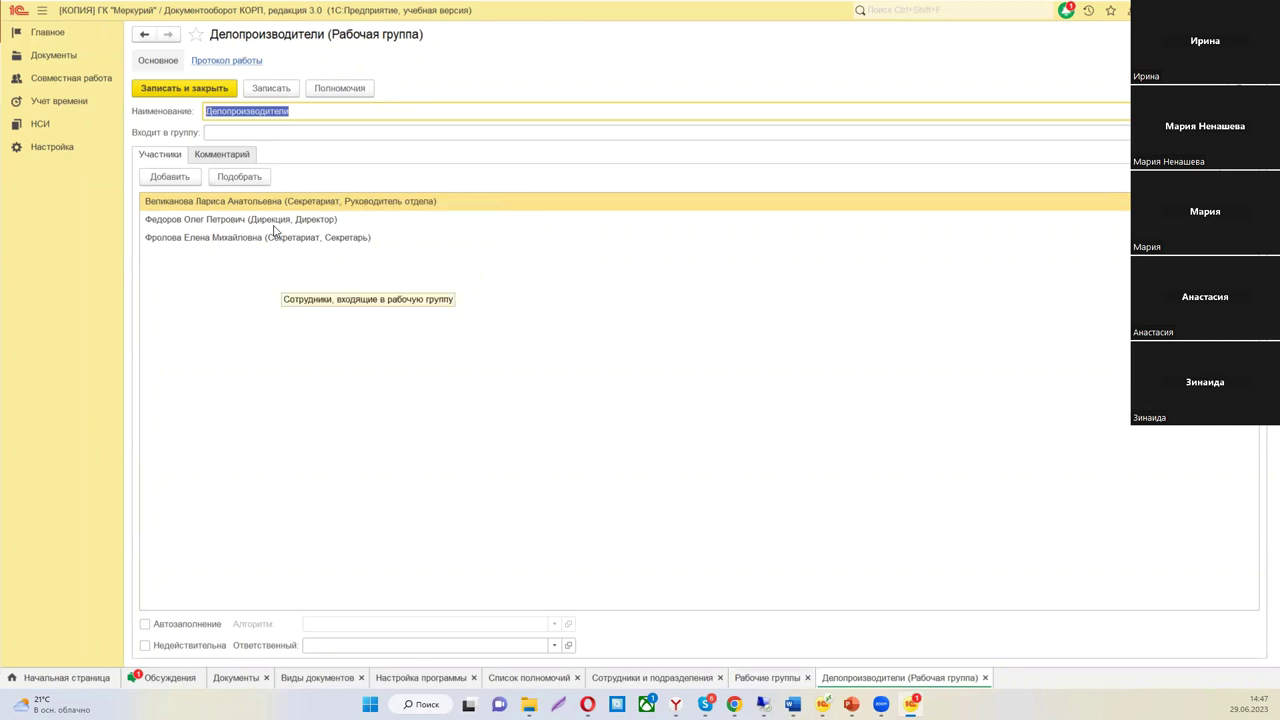
{"action": "left_click", "coordinate": [367, 90]}
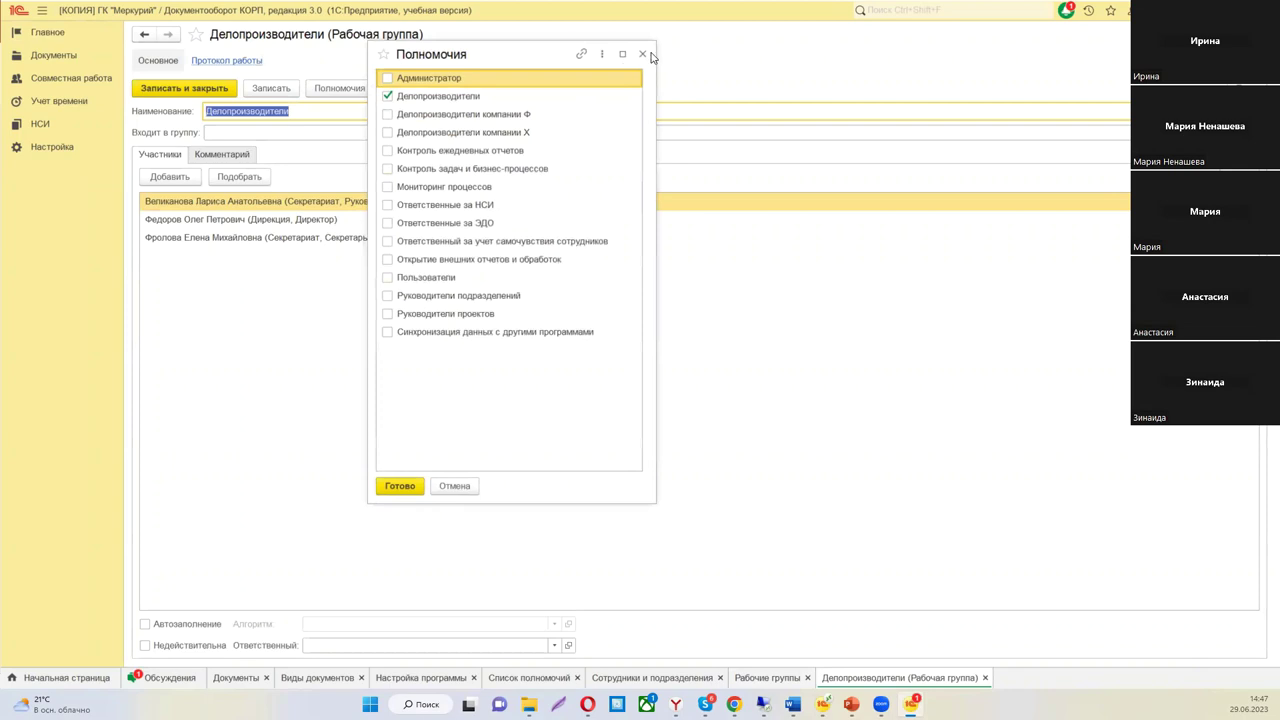
{"action": "key", "text": "Escape"}
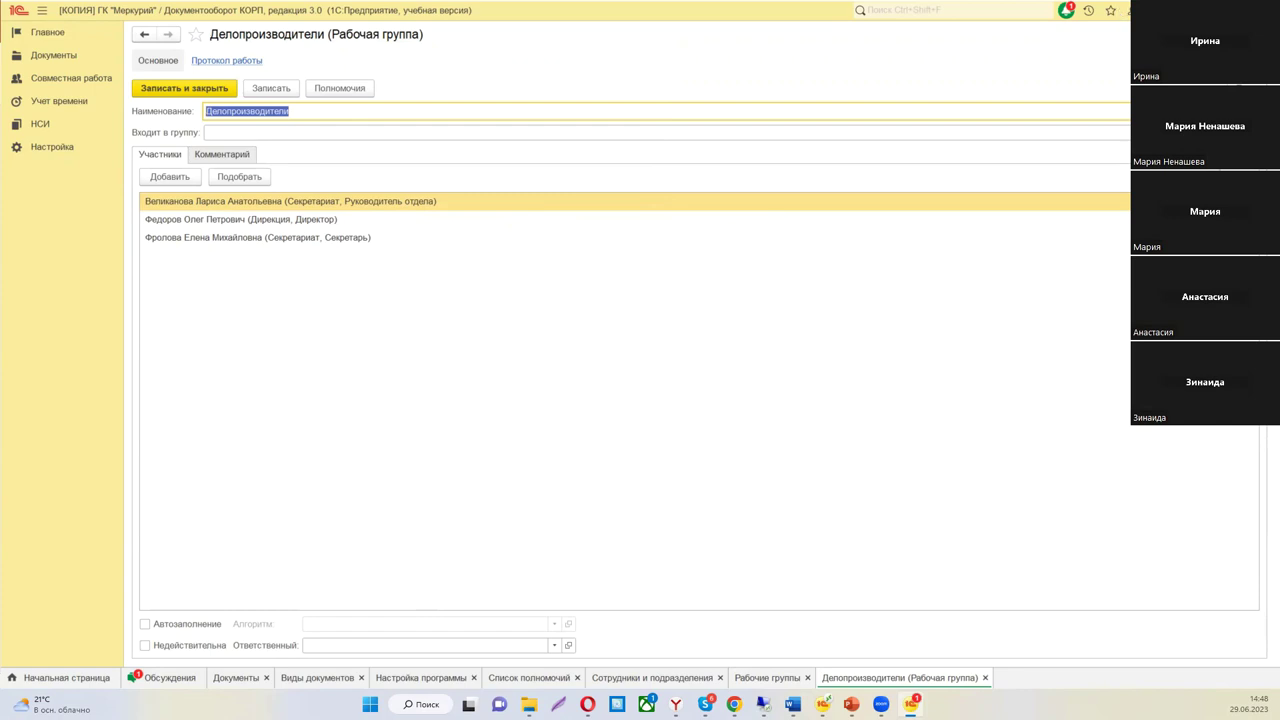
{"action": "key", "text": "Escape"}
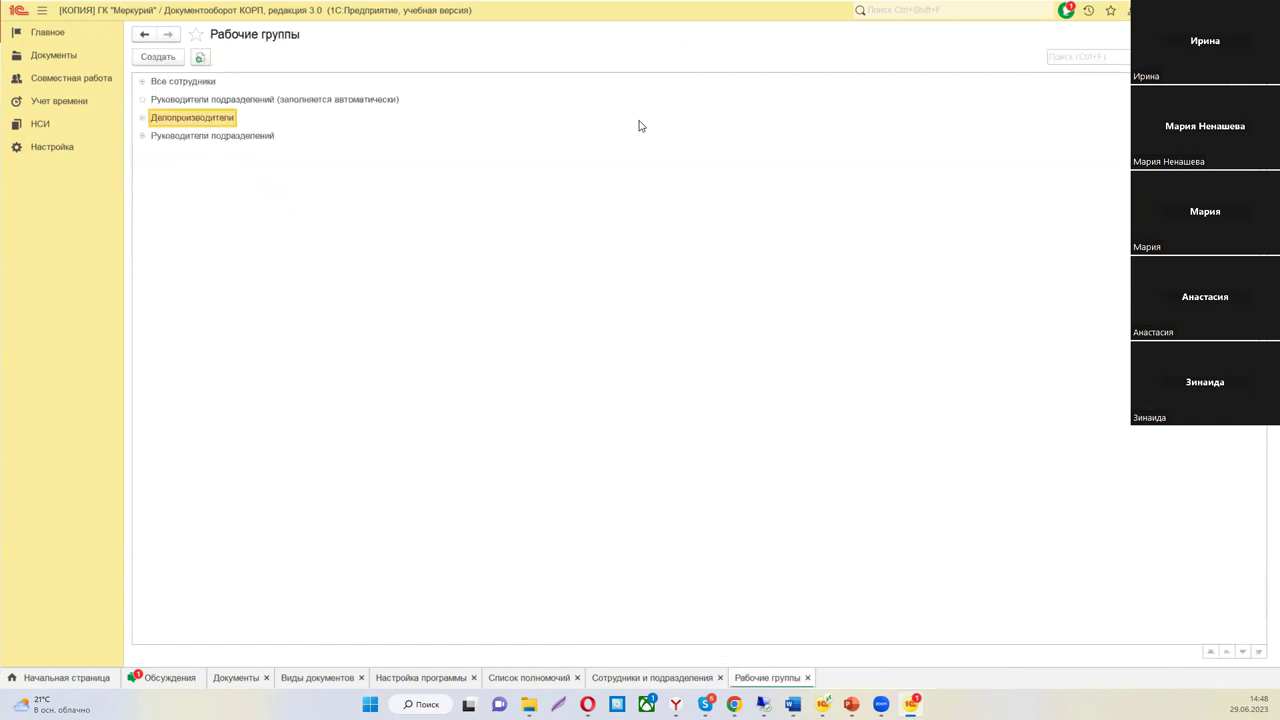
- Review the members and fill algorithm of the Руководители подразделений (заполняется автоматически) group, then close its card and the Рабочие группы list
{"action": "double_click", "coordinate": [196, 99]}
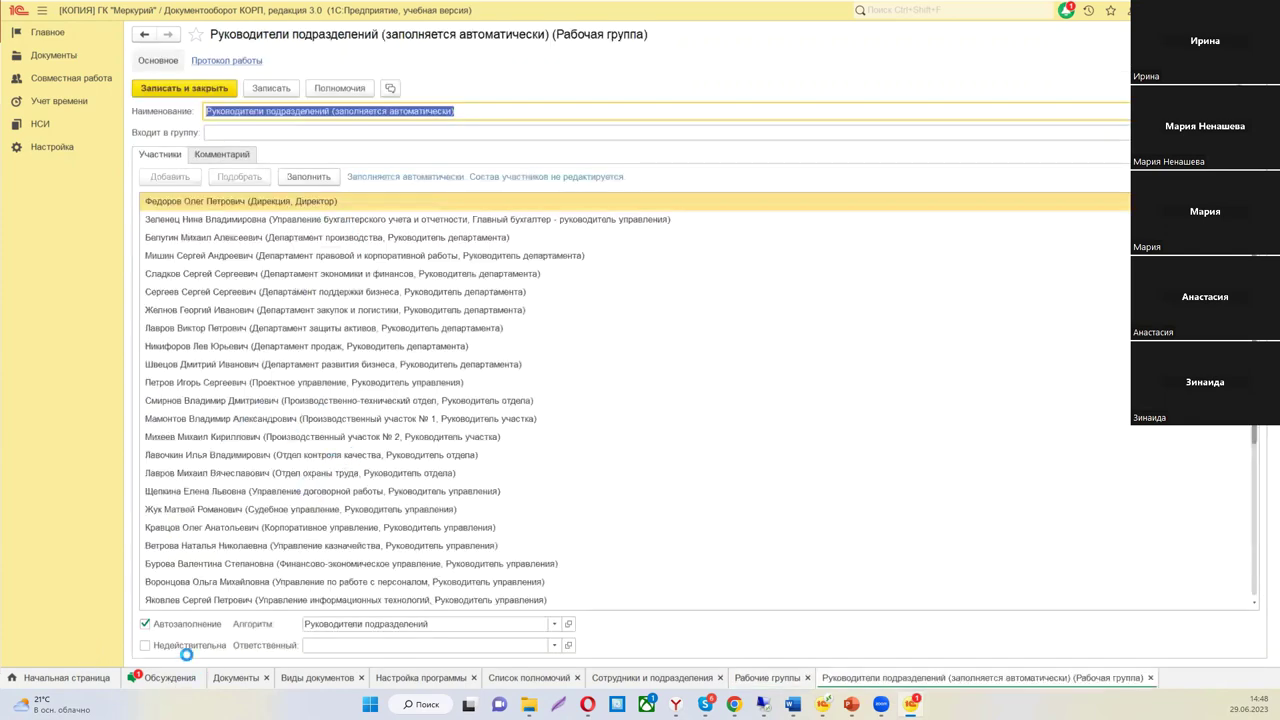
{"action": "scroll", "coordinate": [153, 588], "scroll_direction": "down", "scroll_amount": 2}
{"action": "scroll", "coordinate": [153, 588], "scroll_direction": "down", "scroll_amount": 1}
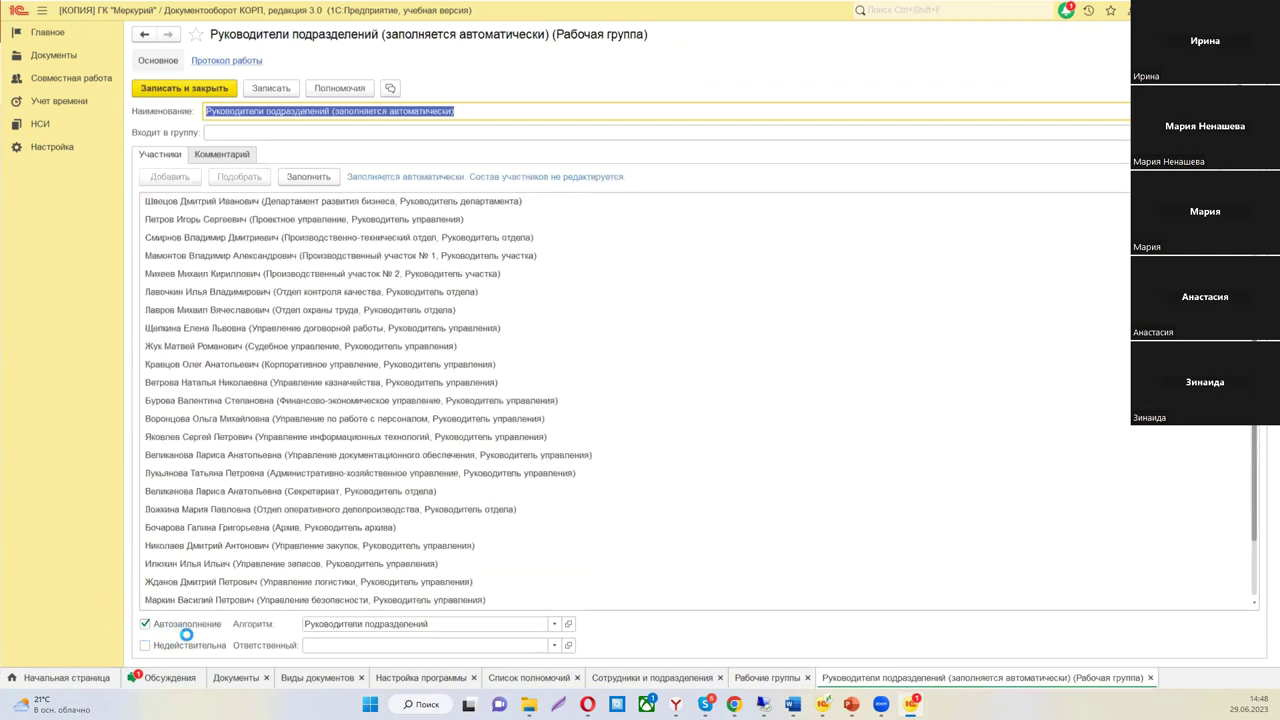
{"action": "scroll", "coordinate": [125, 617], "scroll_direction": "down", "scroll_amount": 2}
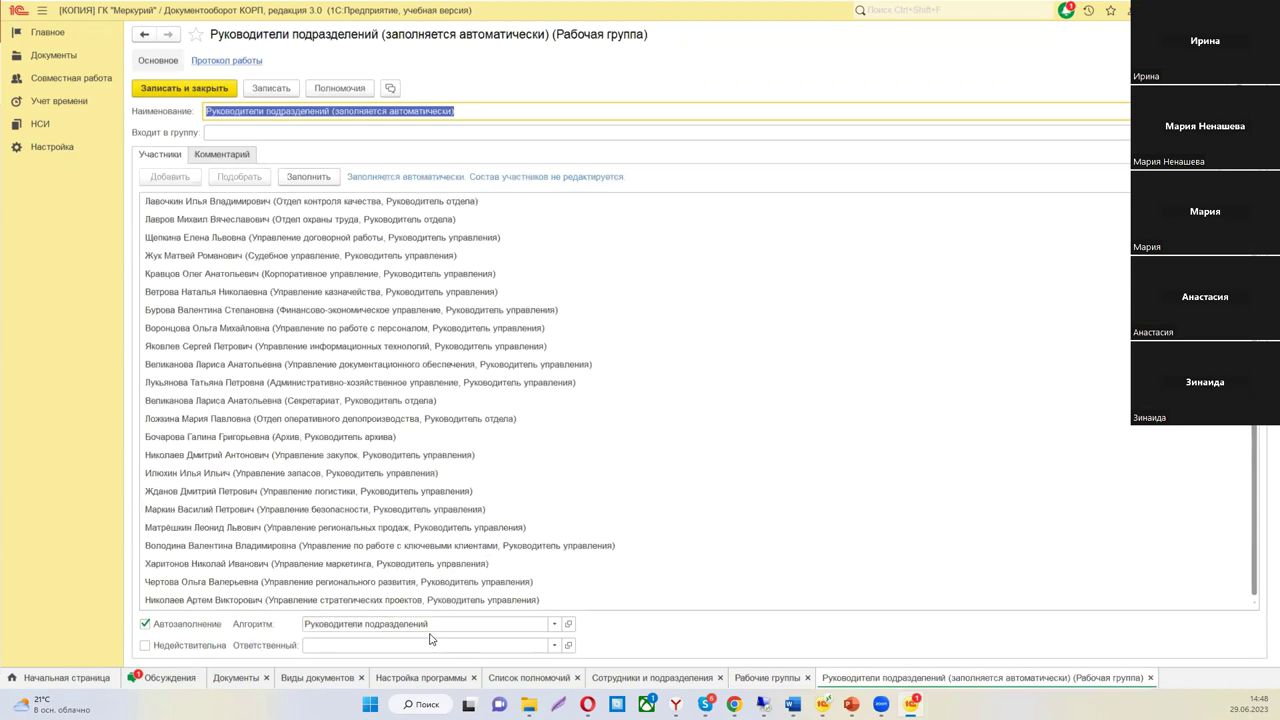
{"action": "left_click", "coordinate": [571, 624]}
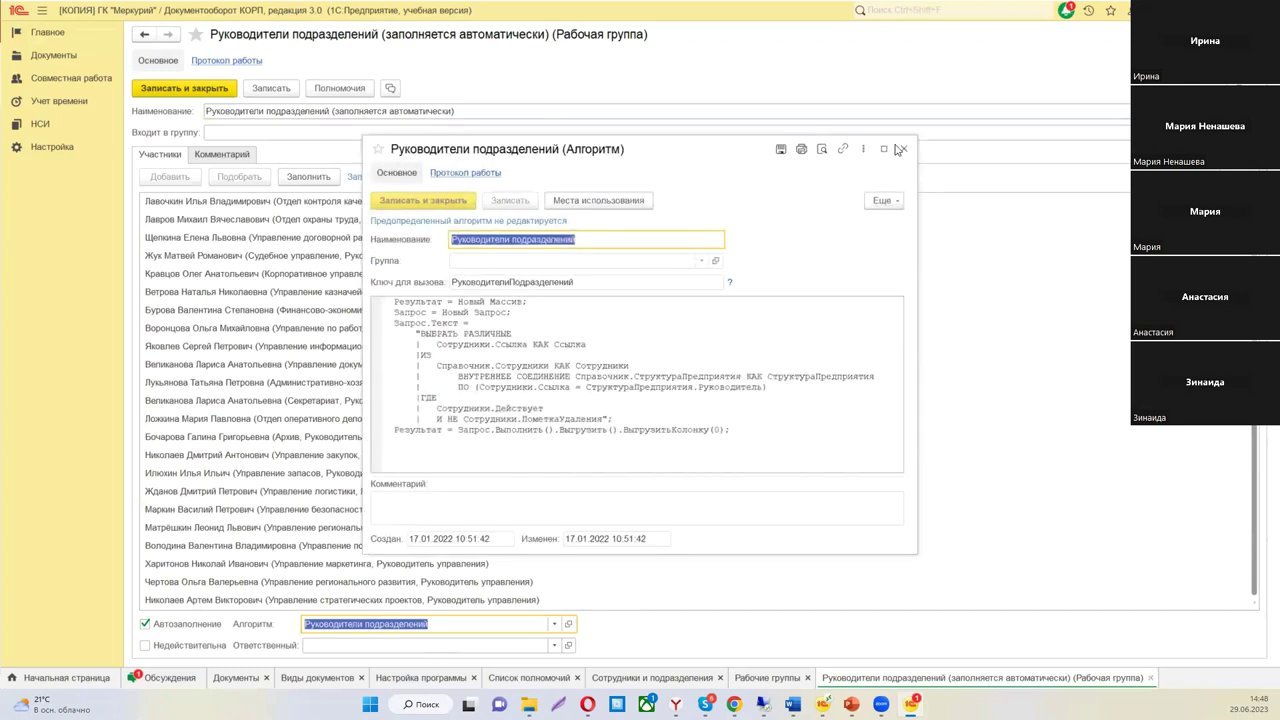
{"action": "key", "text": "Escape"}
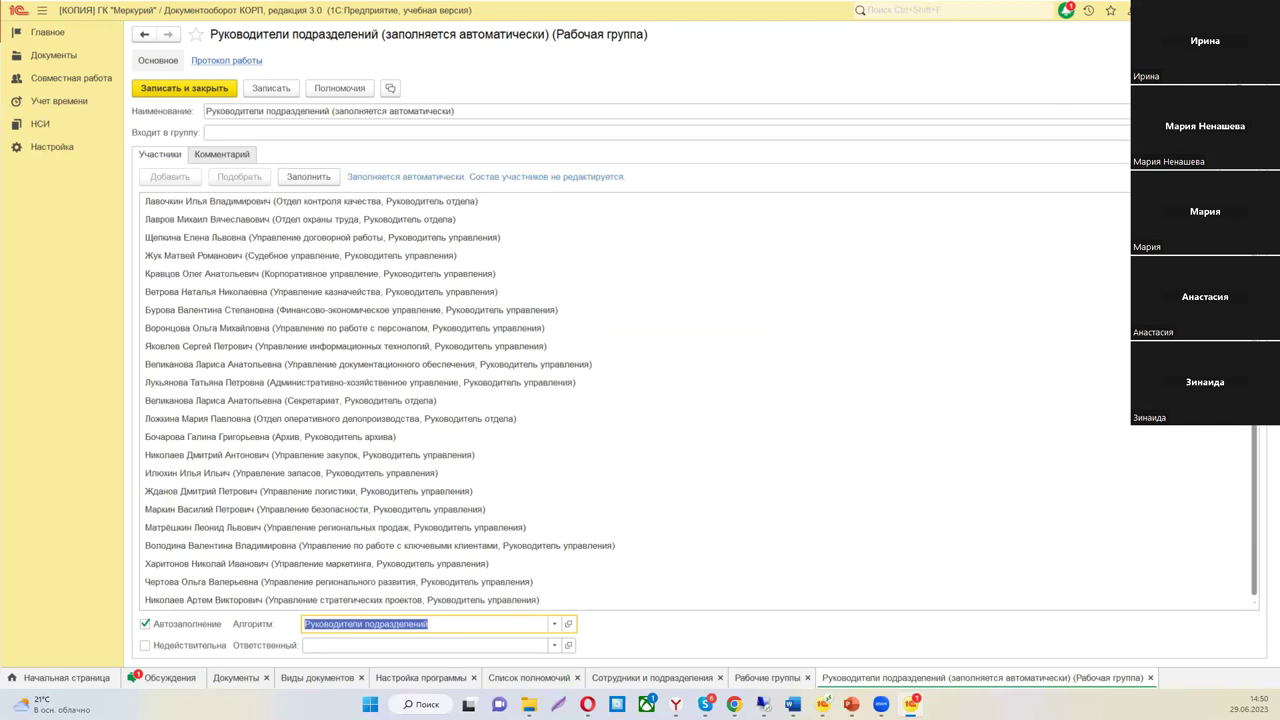
{"action": "key", "text": "Escape"}
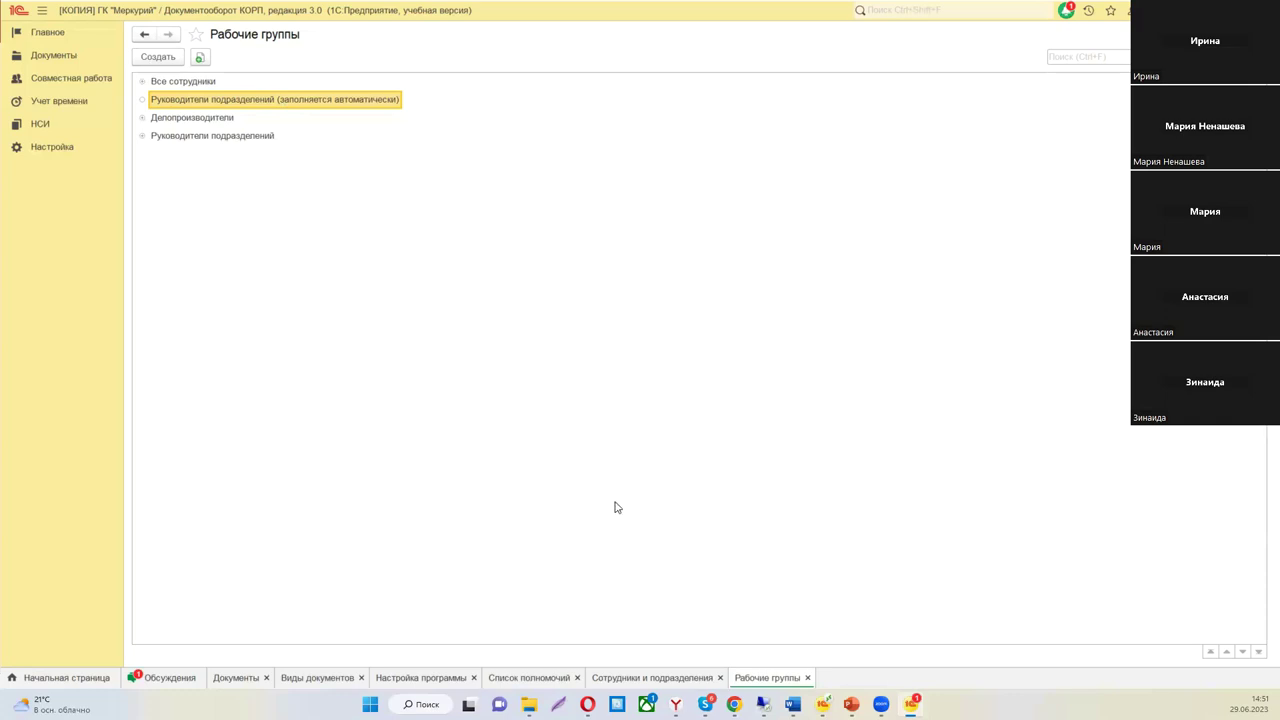
{"action": "key", "text": "Escape"}
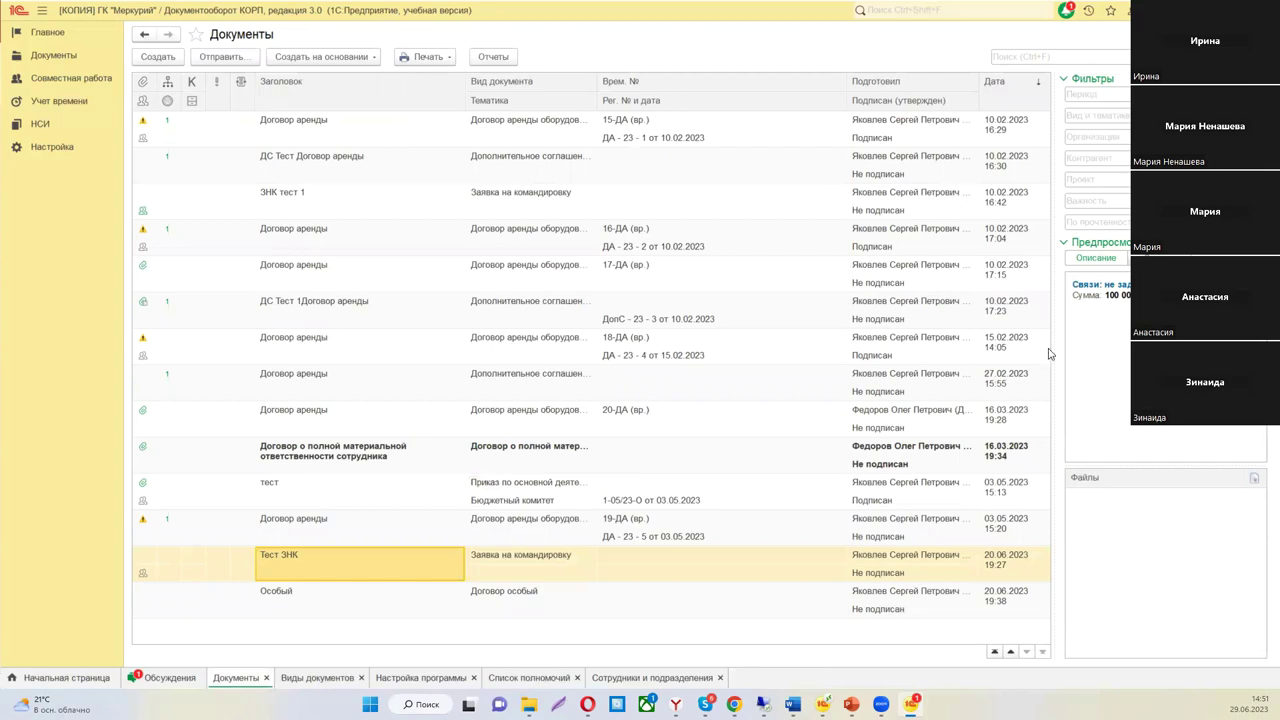
- Return to the PowerPoint presentation and advance to slide 30, "Пометка Недействительна"
{"action": "key", "text": "alt+Tab"}
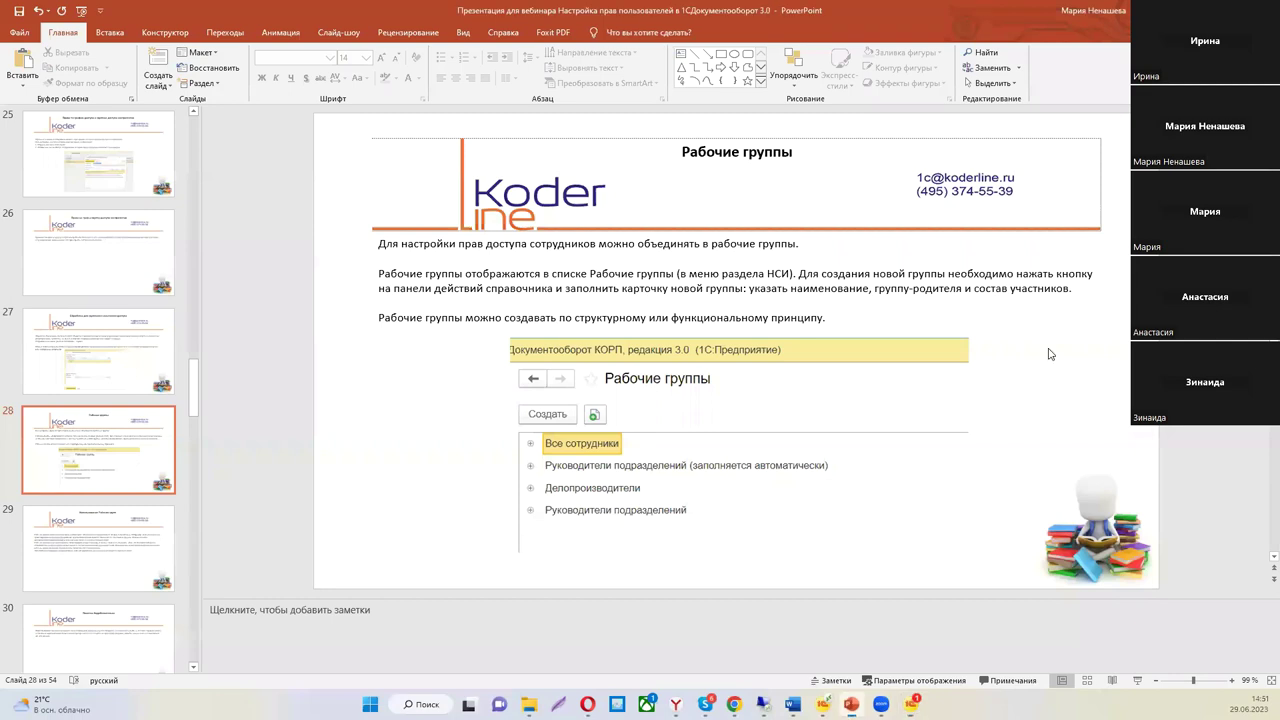
{"action": "scroll", "coordinate": [1050, 354], "scroll_direction": "down", "scroll_amount": 2}
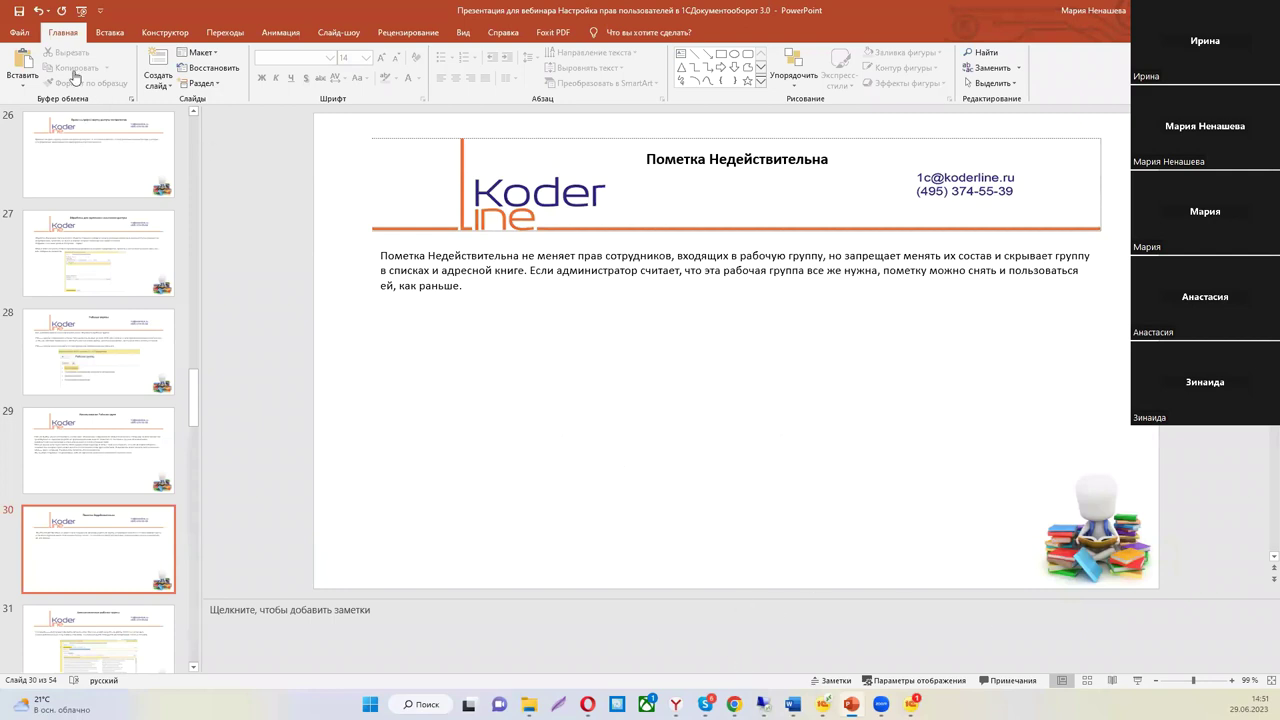
- Switch to 1С:Документооборот, reopen the Рабочие группы list, look at the Недействительна option in the Делопроизводители card, and close the card
{"action": "key", "text": "alt+Tab"}
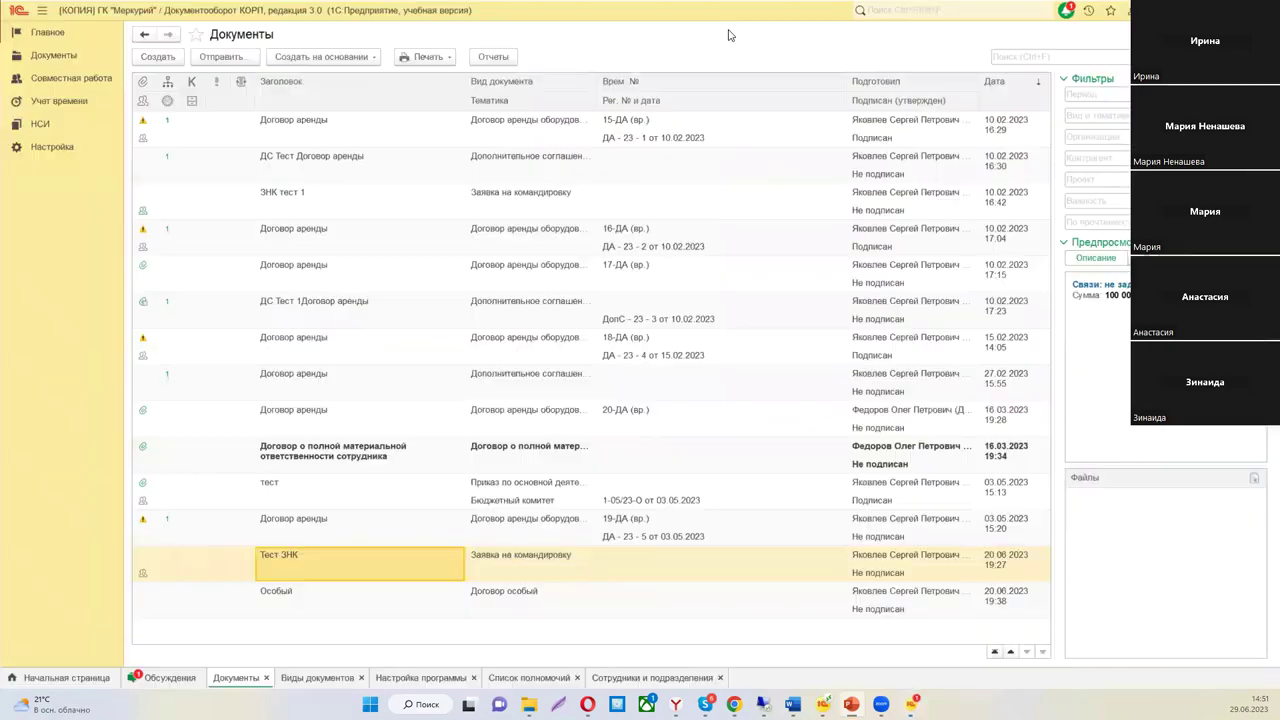
{"action": "left_click", "coordinate": [47, 32]}
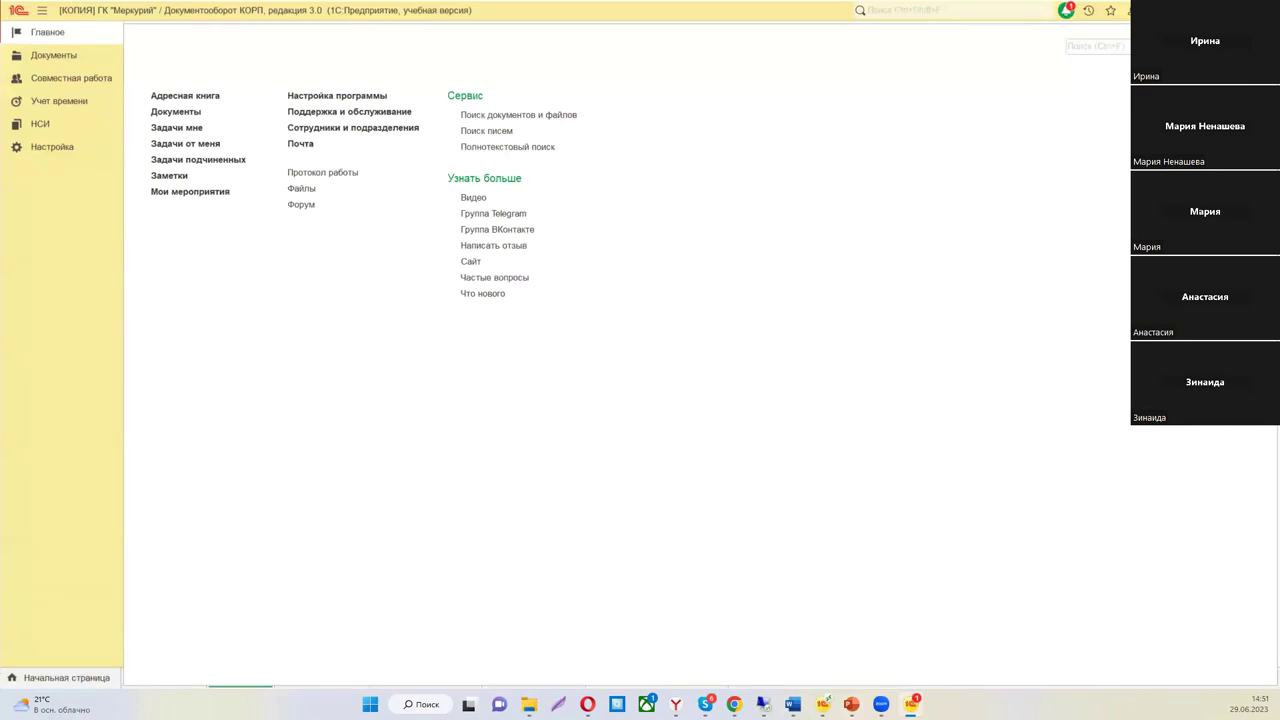
{"action": "type", "text": "рабоч"}
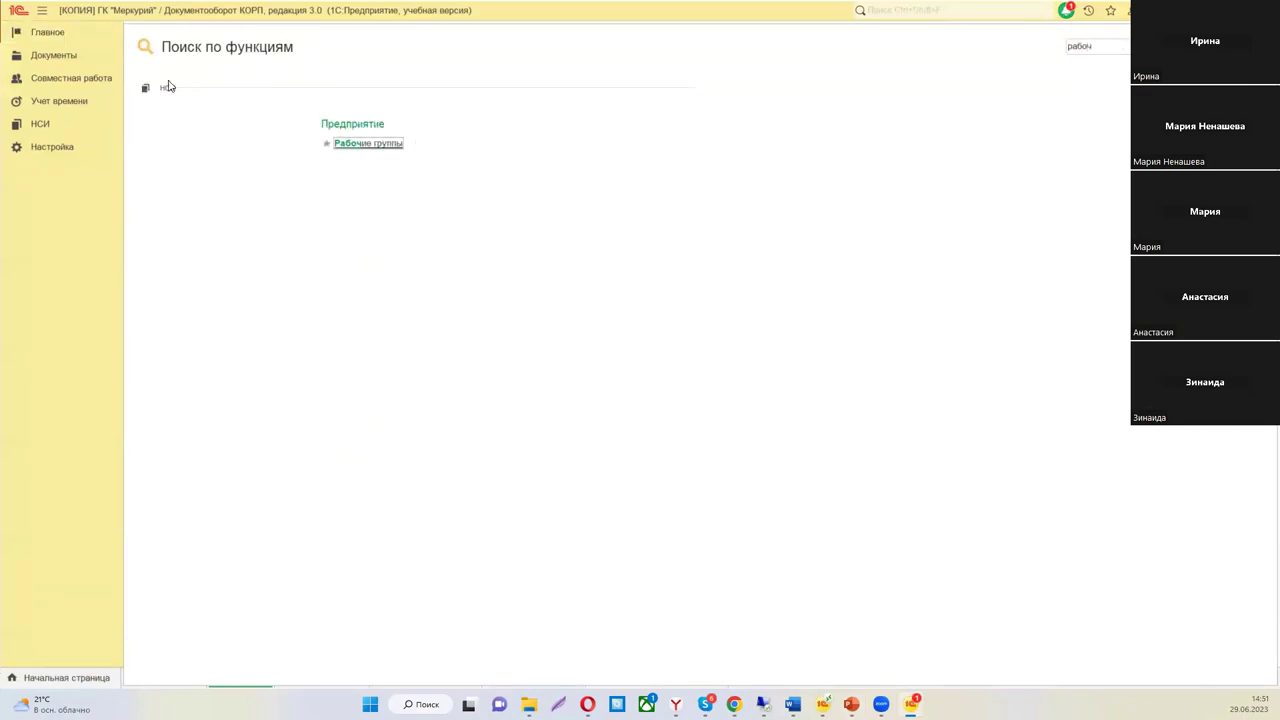
{"action": "key", "text": "Return"}
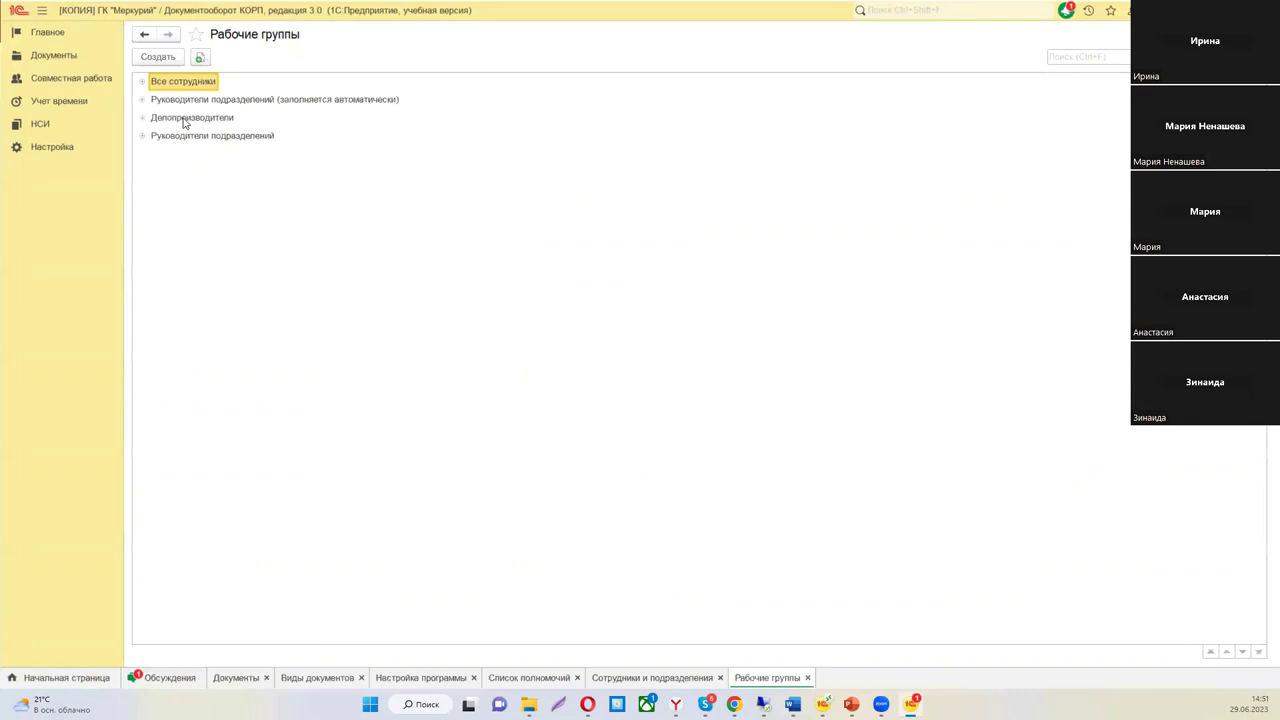
{"action": "double_click", "coordinate": [183, 119]}
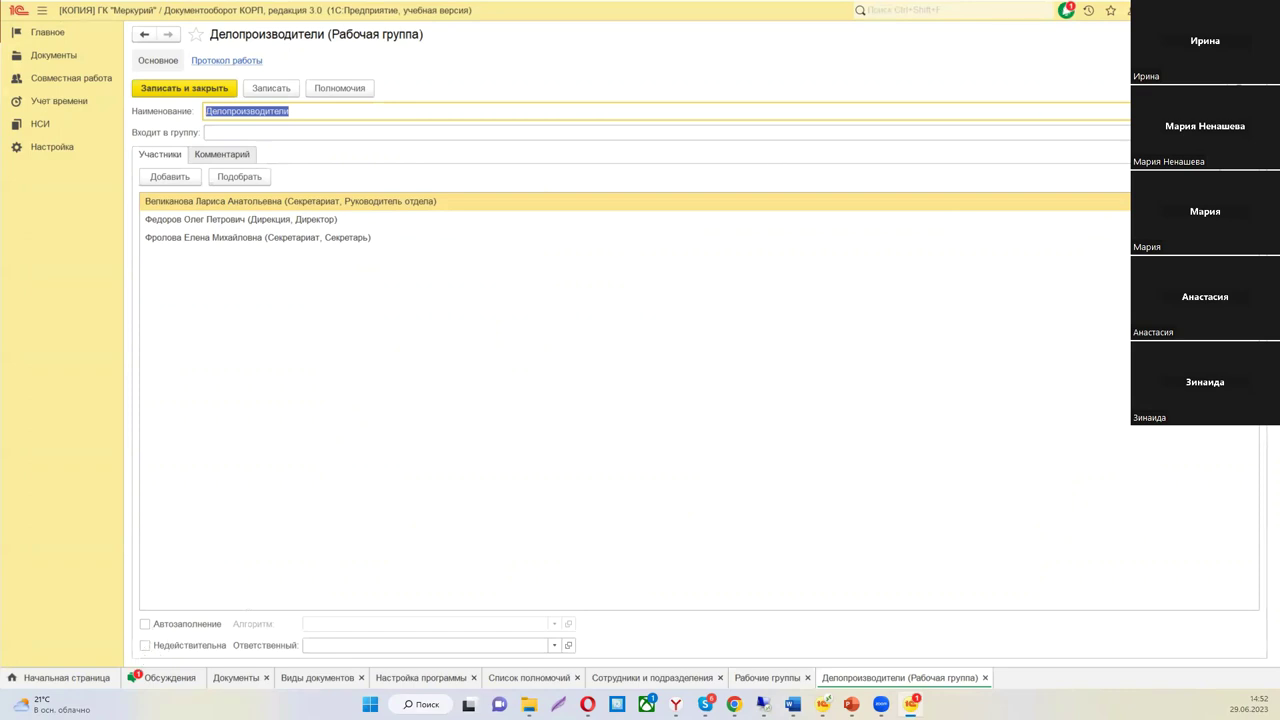
{"action": "left_click", "coordinate": [985, 678]}
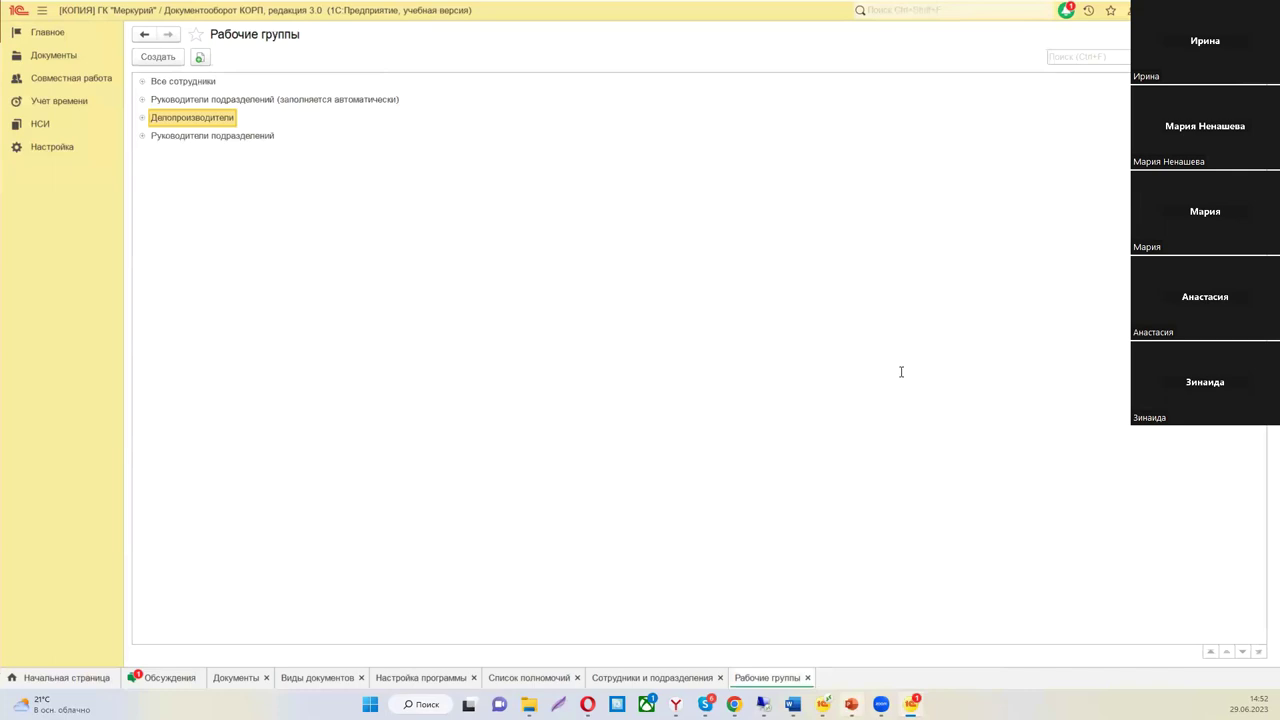
- Return to the PowerPoint presentation and go through slides 31 to 35, ending on "Список полномочий"
{"action": "key", "text": "alt+Tab"}
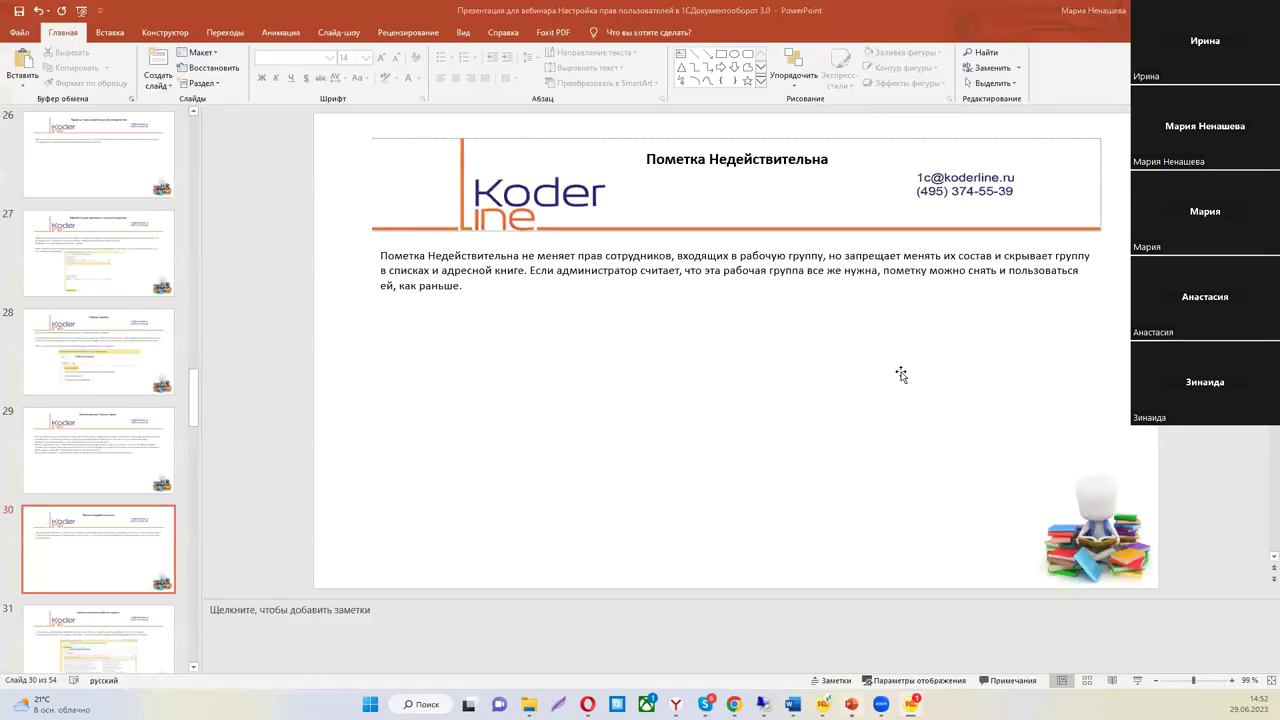
{"action": "key", "text": "Page_Down"}
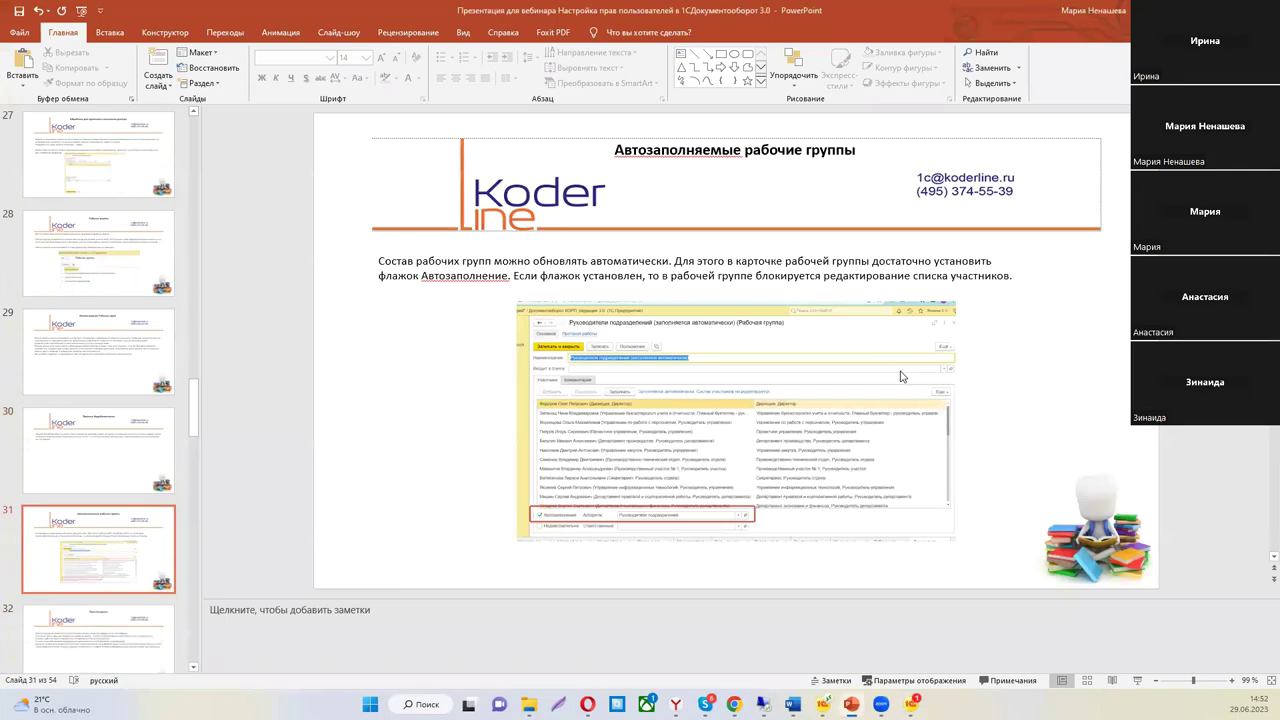
{"action": "key", "text": "Page_Down"}
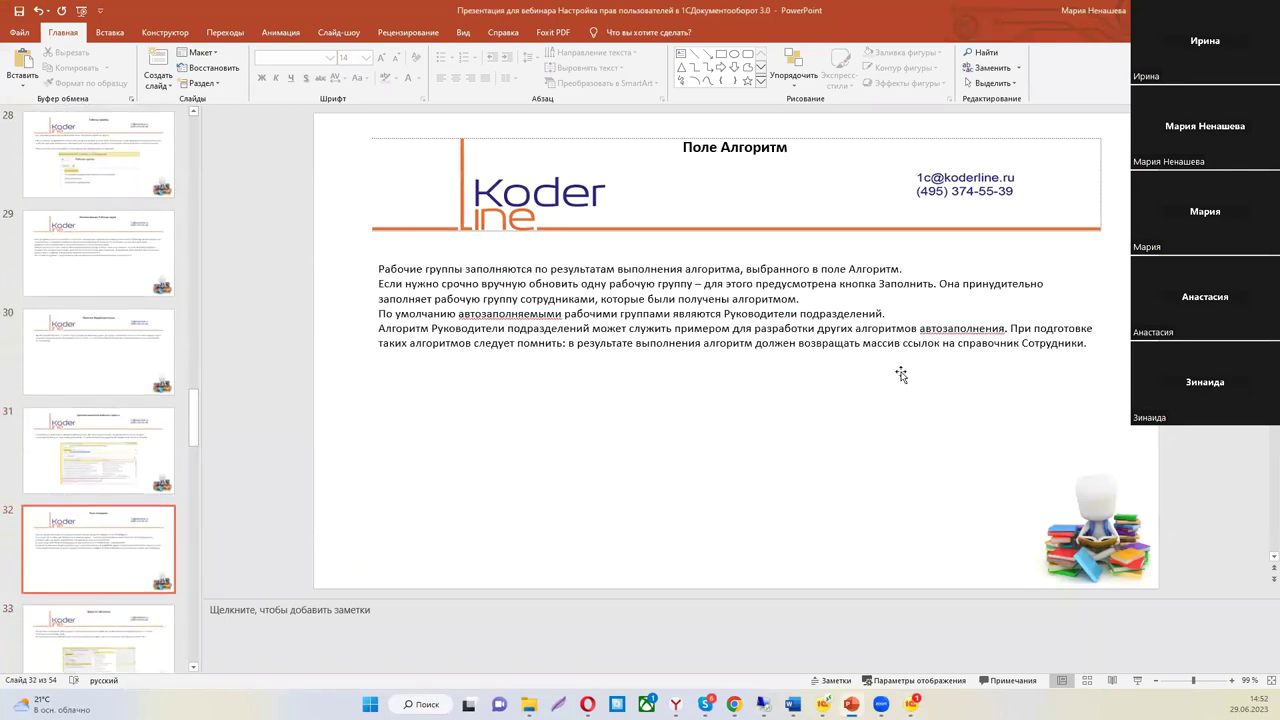
{"action": "key", "text": "Page_Down"}
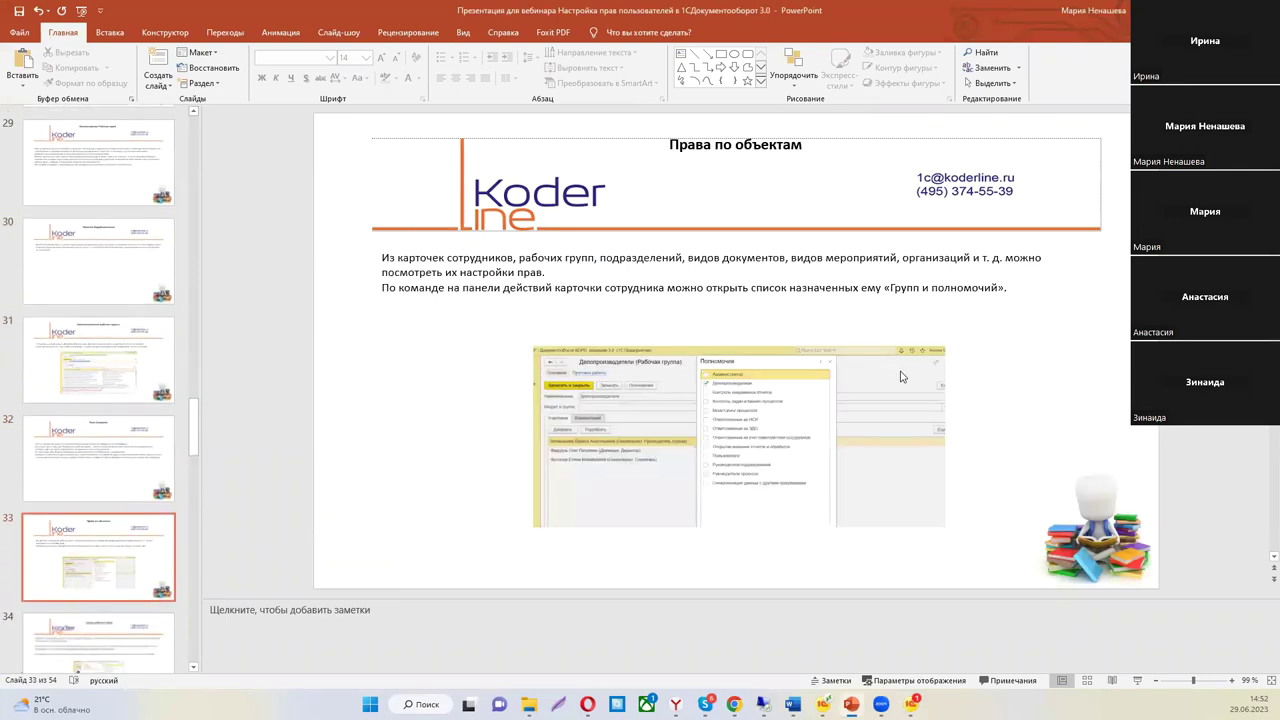
{"action": "key", "text": "Page_Down"}
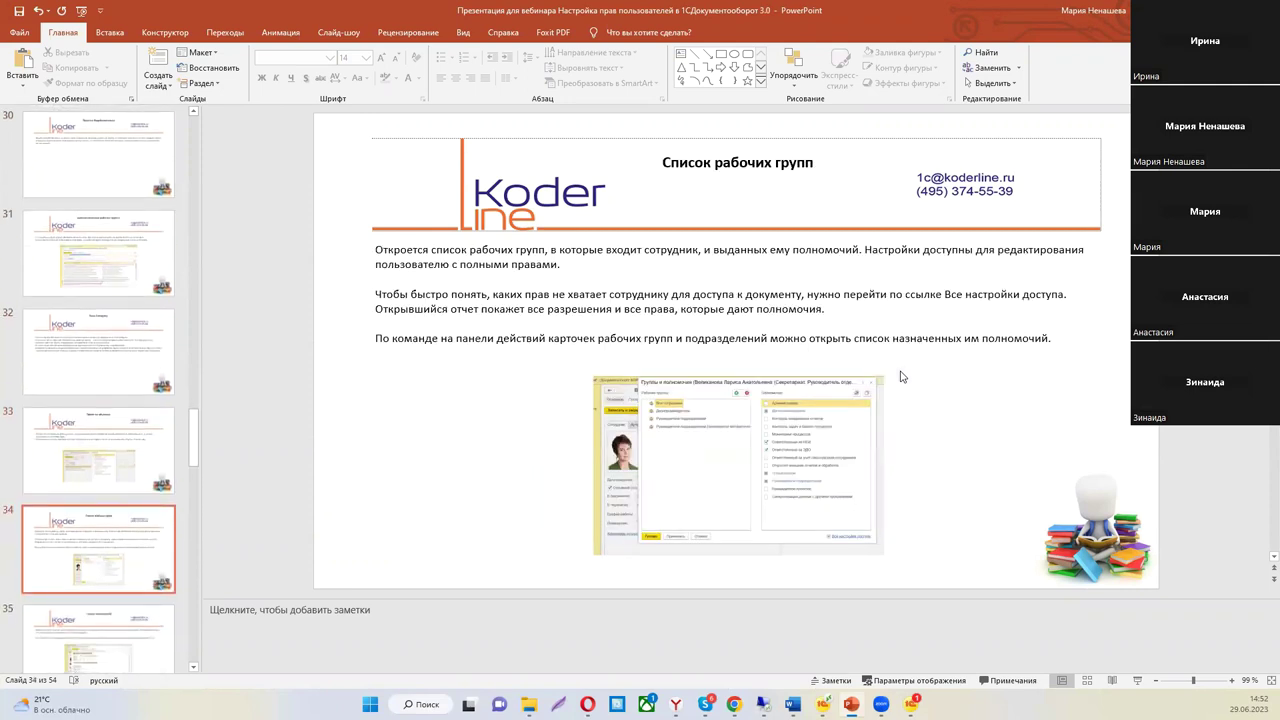
{"action": "key", "text": "Page_Down"}
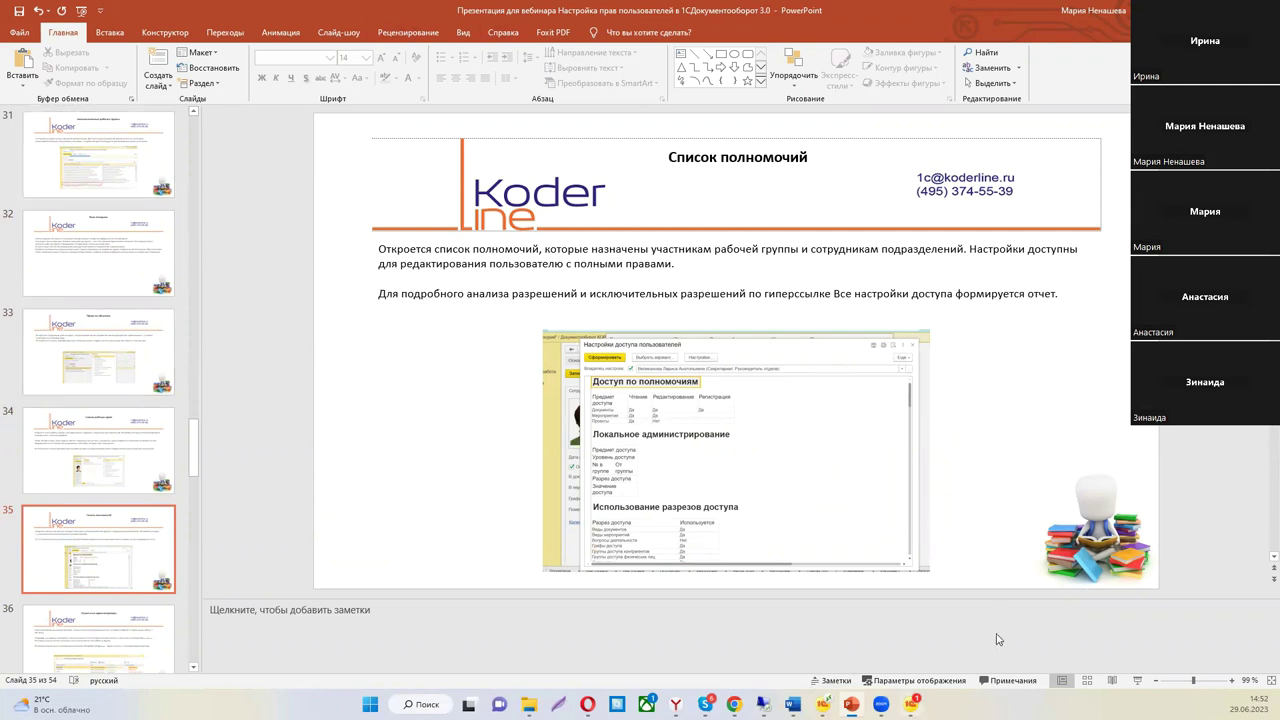
- Switch to 1С:Документооборот and view Группы и полномочия for the head of Департамент производства from Сотрудники и подразделения
{"action": "key", "text": "alt+Tab"}
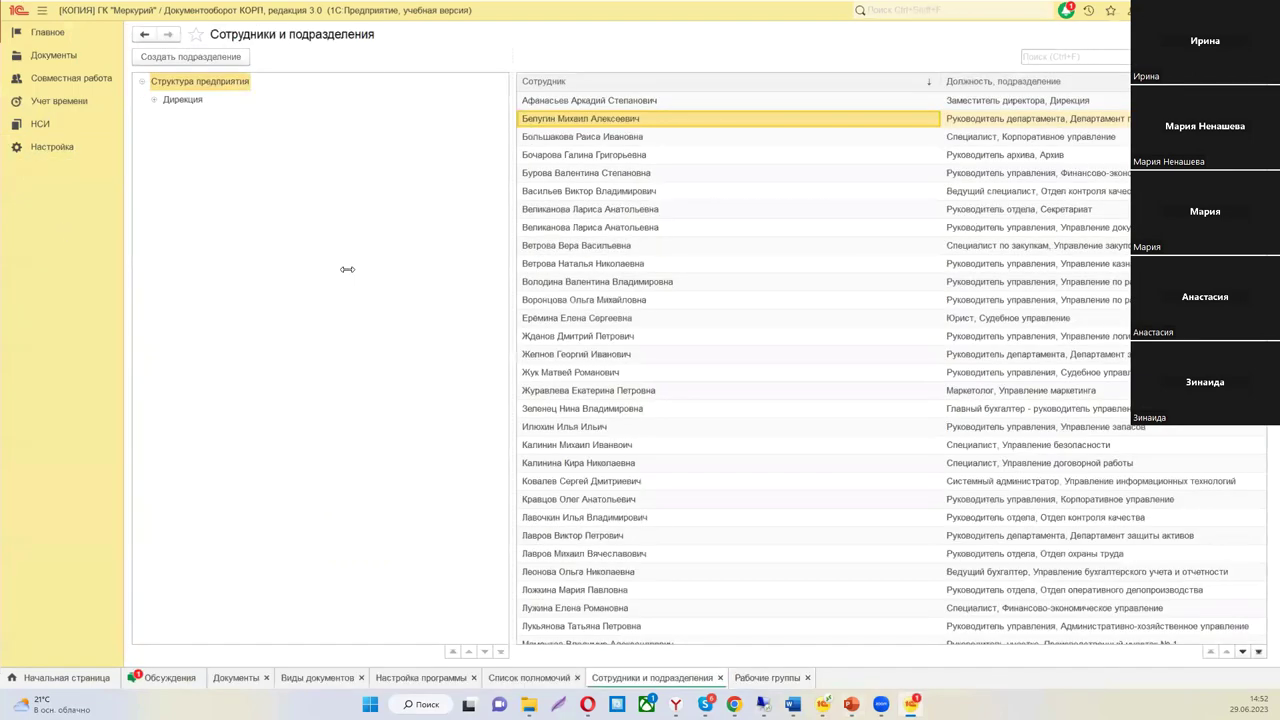
{"action": "double_click", "coordinate": [584, 126]}
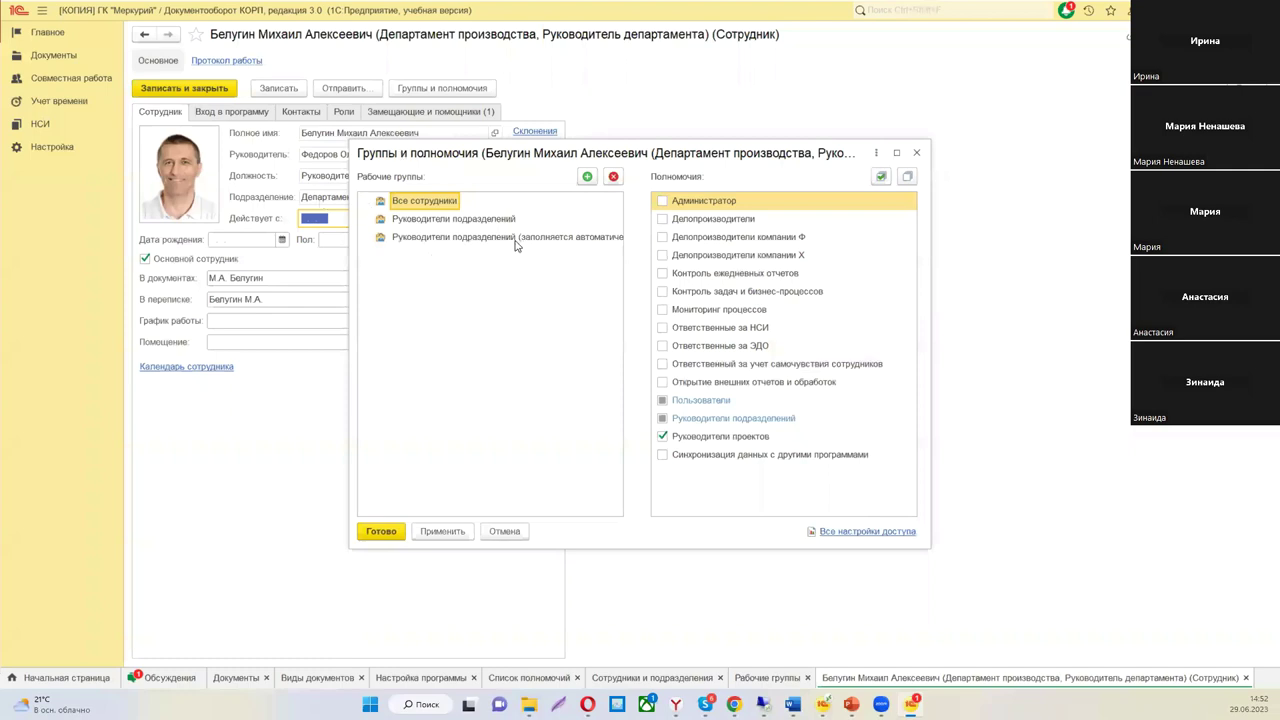
{"action": "key", "text": "Down"}
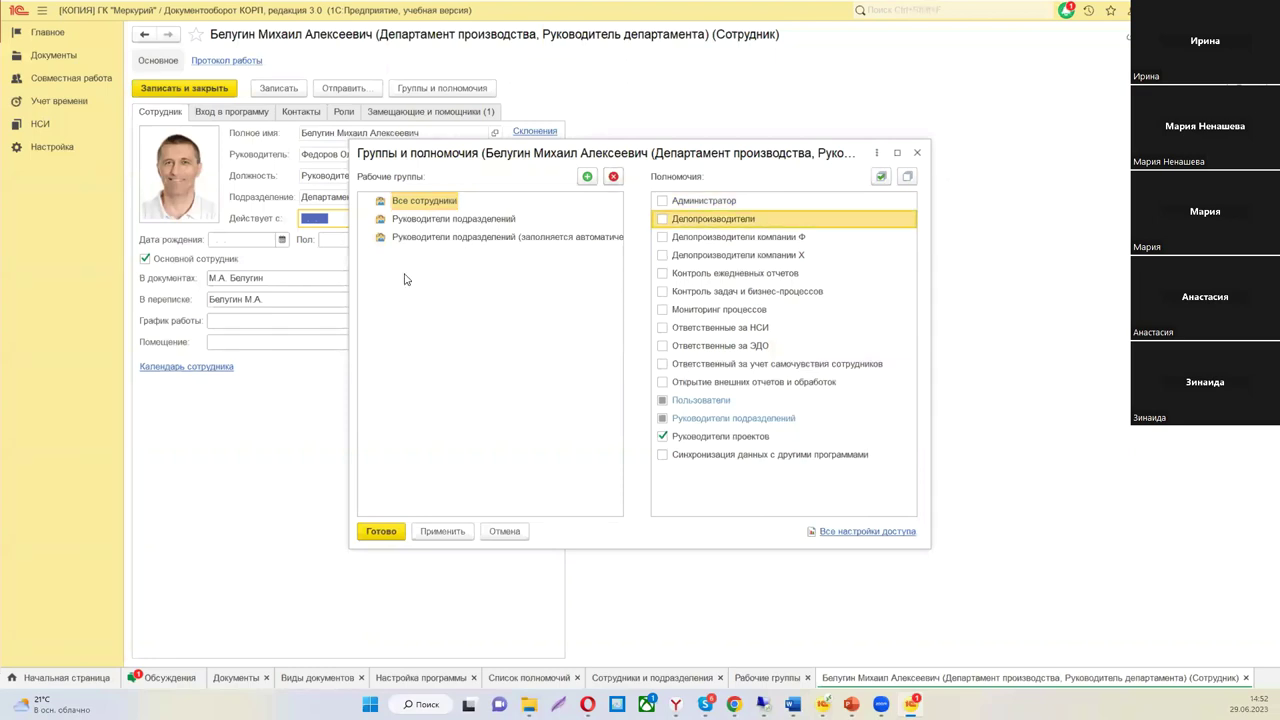
- Try to remove the Руководители подразделений (заполняется автоматически) group from the employee's work groups and close the Группы и полномочия dialog
{"action": "left_click", "coordinate": [448, 237]}
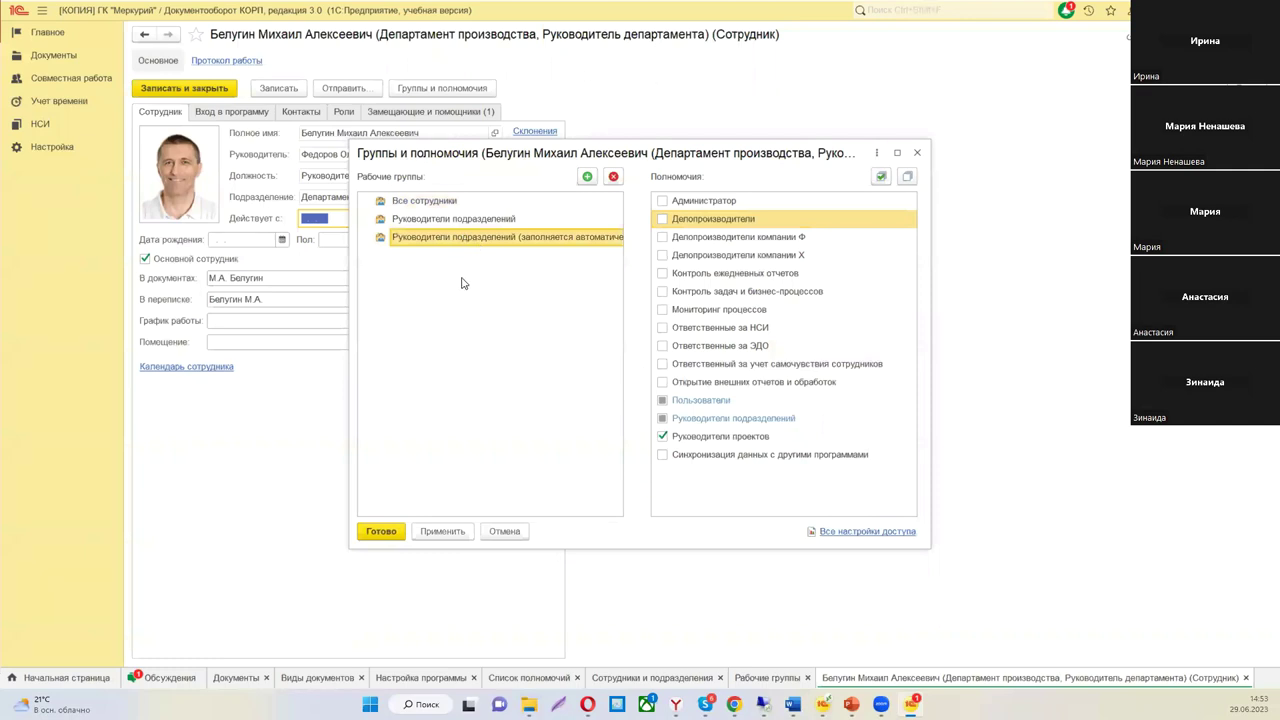
{"action": "left_click", "coordinate": [615, 177]}
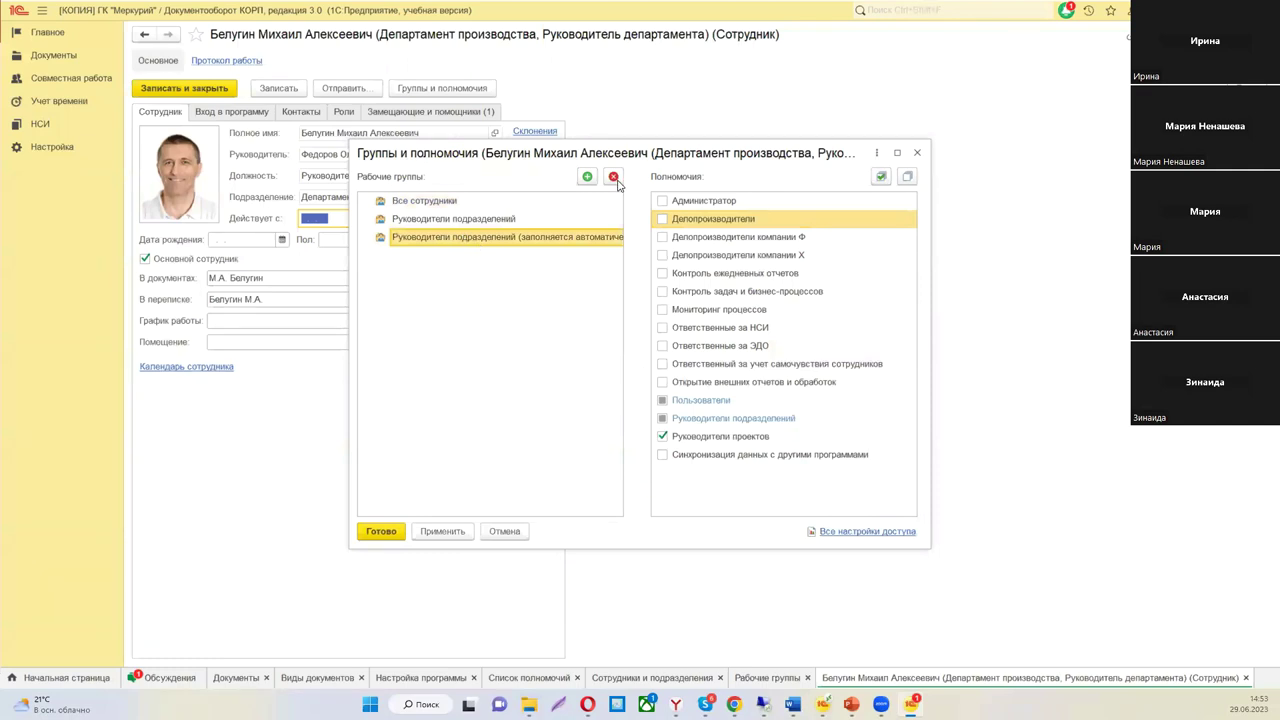
{"action": "left_click", "coordinate": [381, 531]}
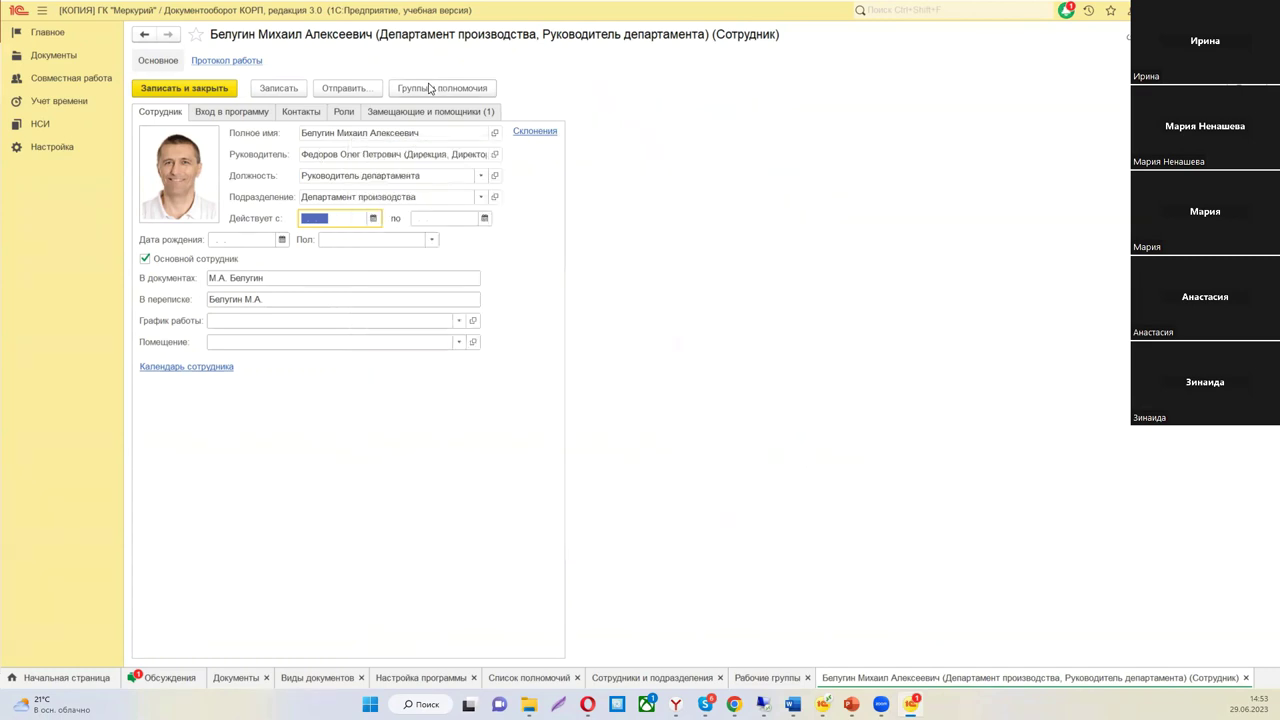
- Save the employee card, agree to lift the ban on password recovery, and reopen Группы и полномочия
{"action": "left_click", "coordinate": [290, 88]}
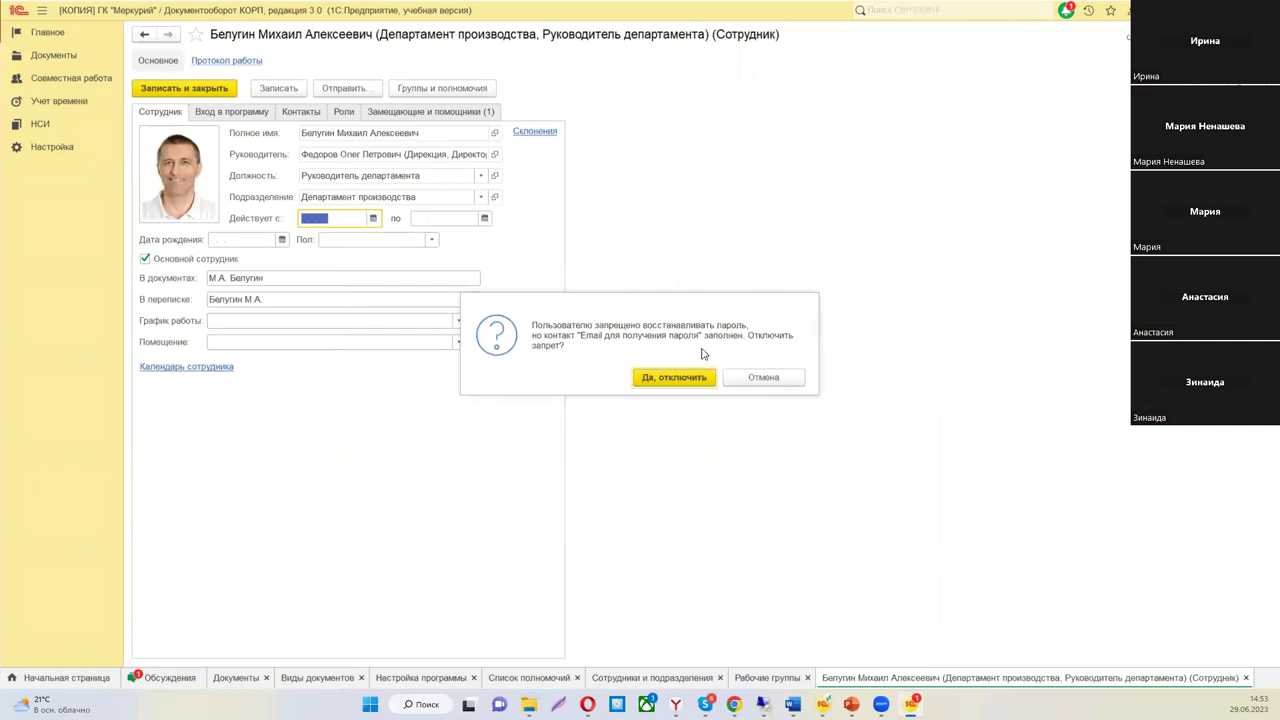
{"action": "left_click", "coordinate": [661, 378]}
{"action": "left_click", "coordinate": [472, 94]}
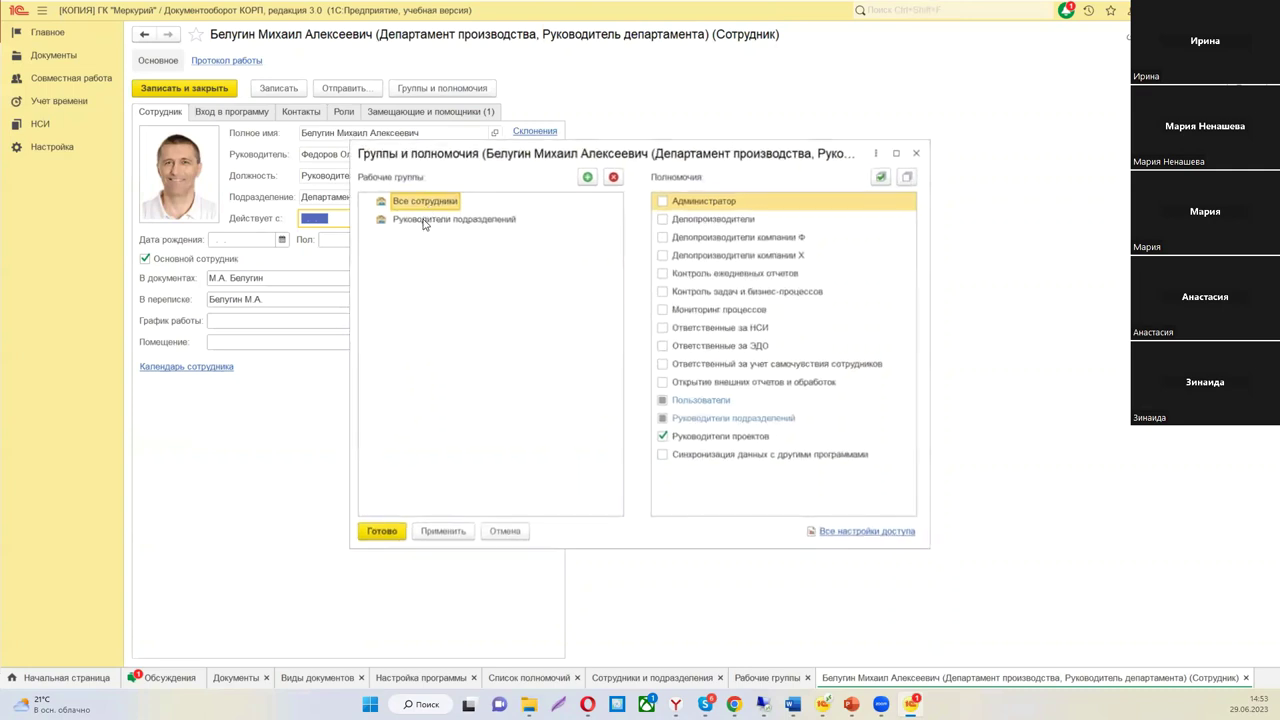
- View the work groups available for the employee, highlight Делопроизводители, and close the selection list without choosing a group
{"action": "left_click", "coordinate": [587, 177]}
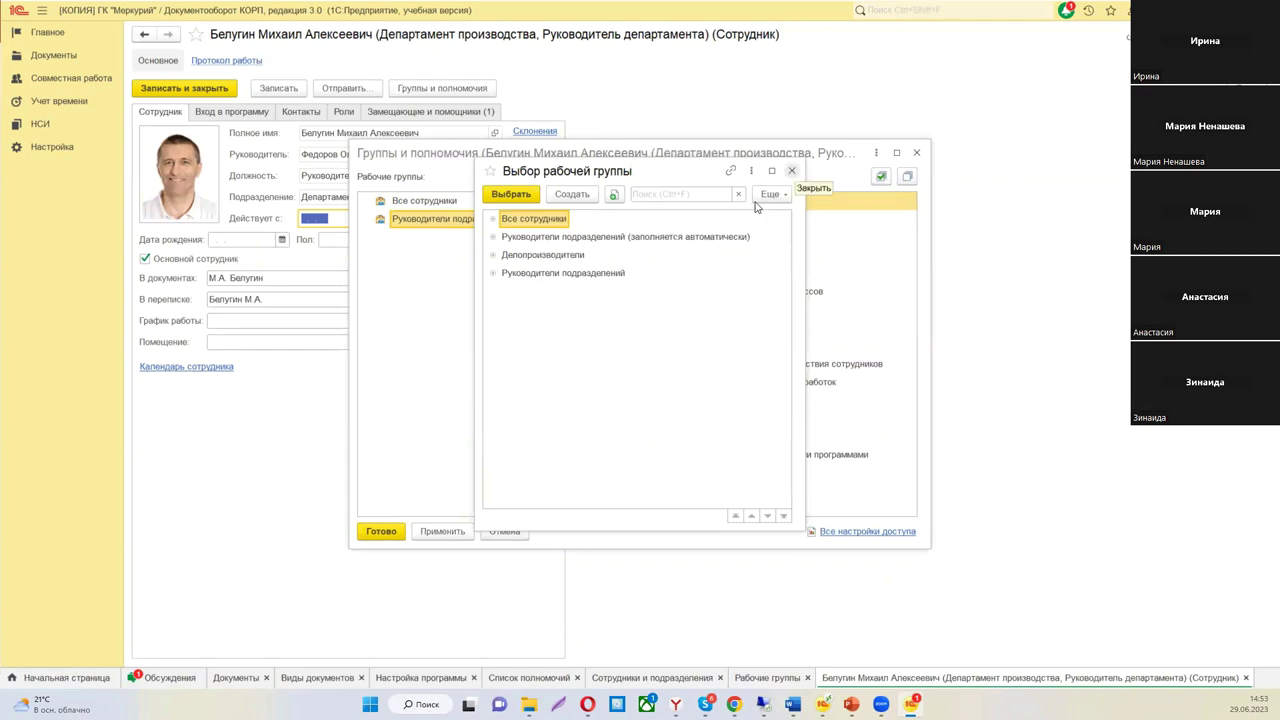
{"action": "left_click_drag", "start_coordinate": [632, 176], "coordinate": [532, 413]}
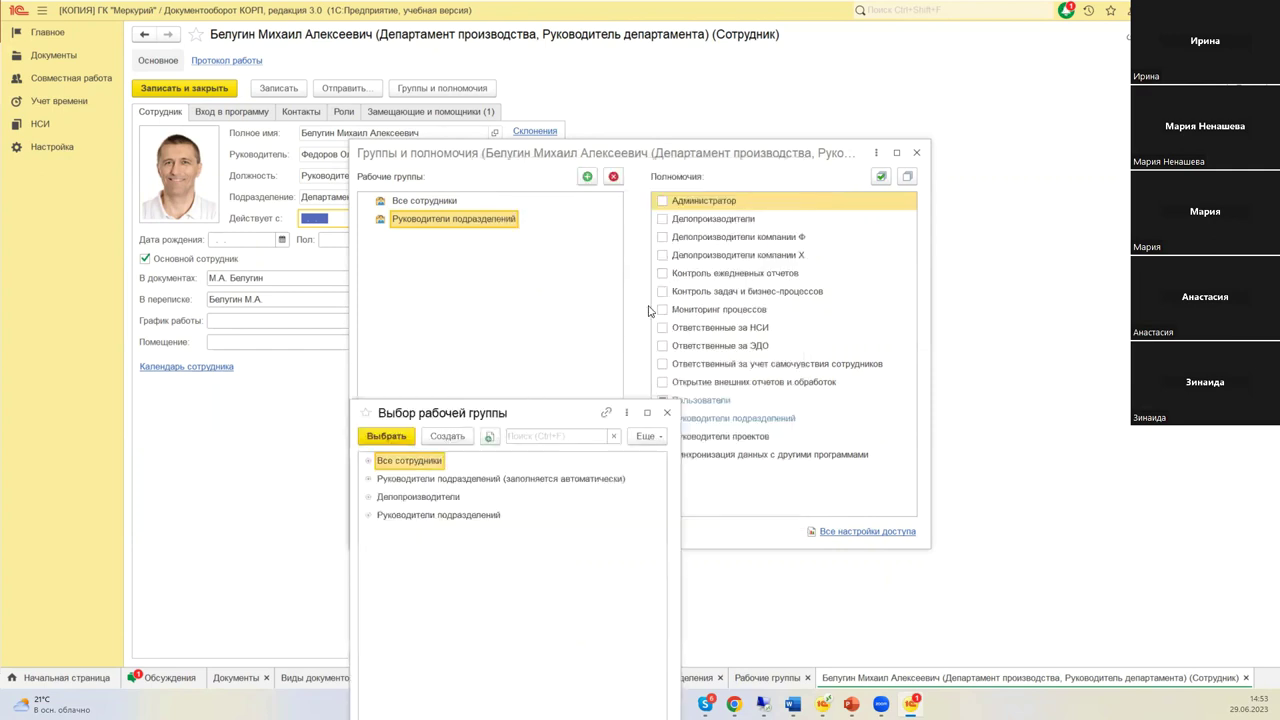
{"action": "left_click", "coordinate": [400, 500]}
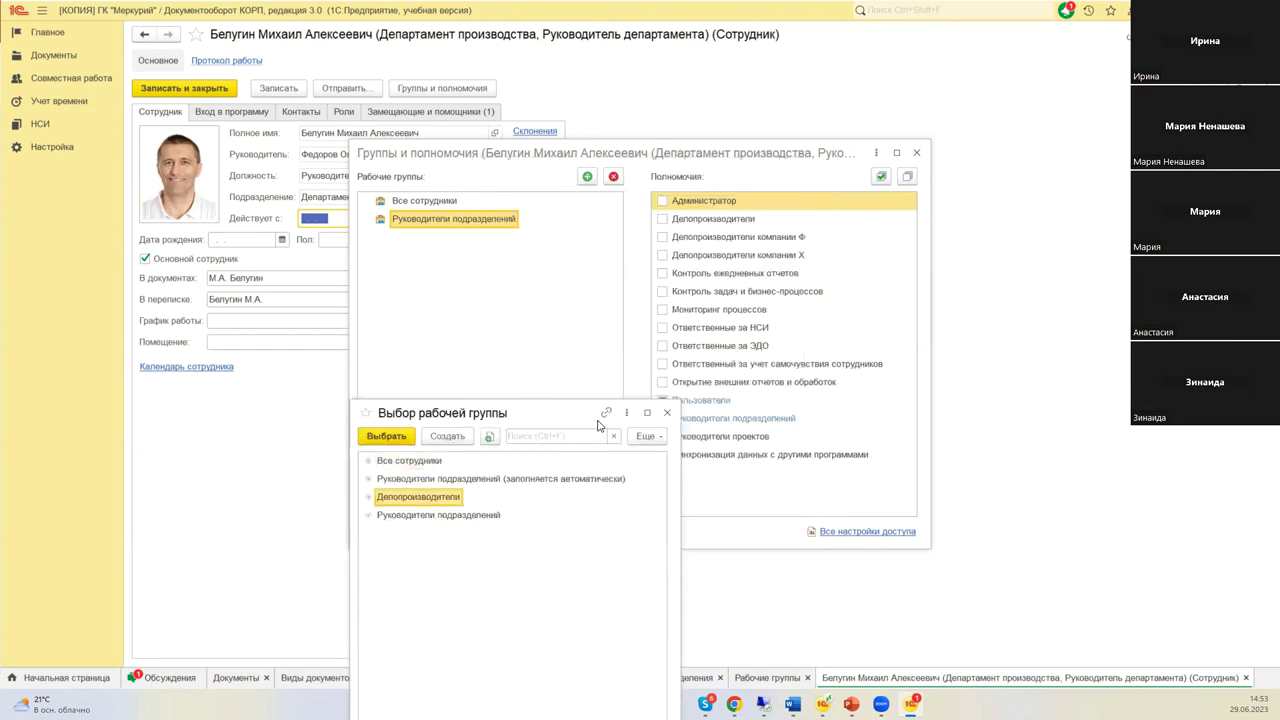
{"action": "left_click_drag", "start_coordinate": [499, 414], "coordinate": [423, 163]}
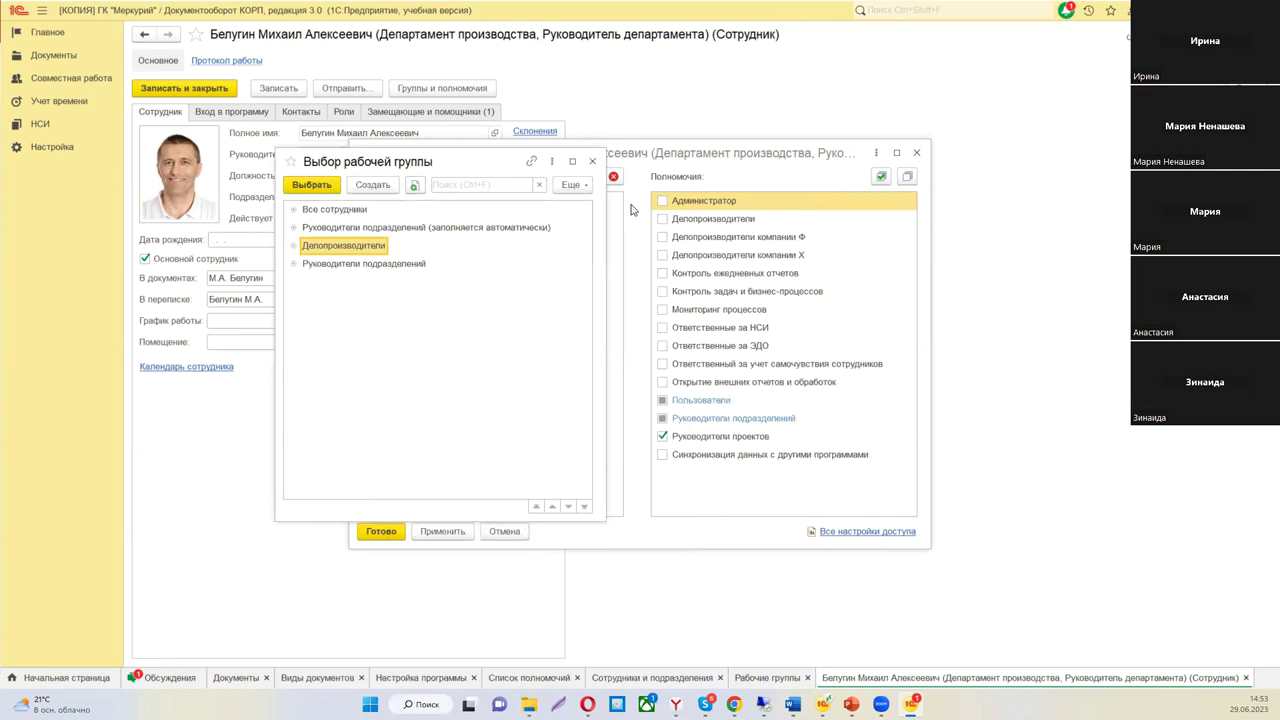
{"action": "left_click", "coordinate": [591, 162]}
- Open the Все настройки доступа report for the employee and examine the roles in Список полномочий и ролей down to Руководители проектов
{"action": "left_click", "coordinate": [884, 537]}
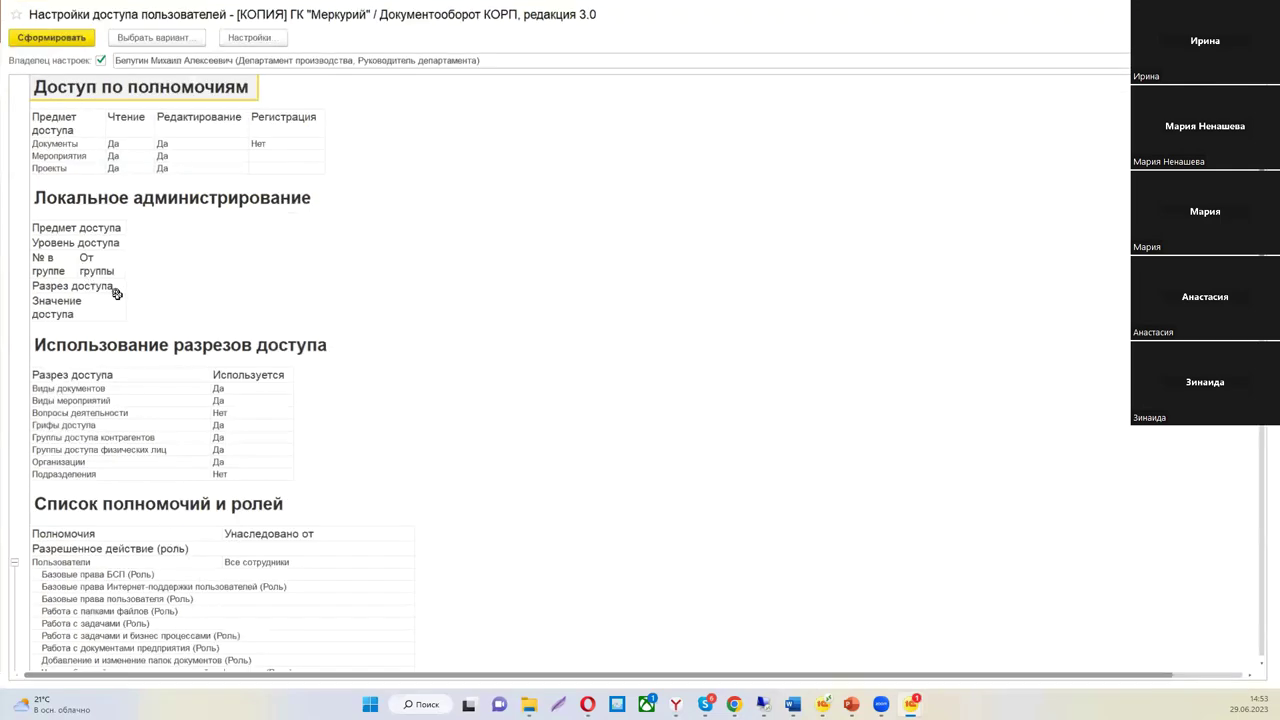
{"action": "scroll", "coordinate": [128, 183], "scroll_direction": "down", "scroll_amount": 10}
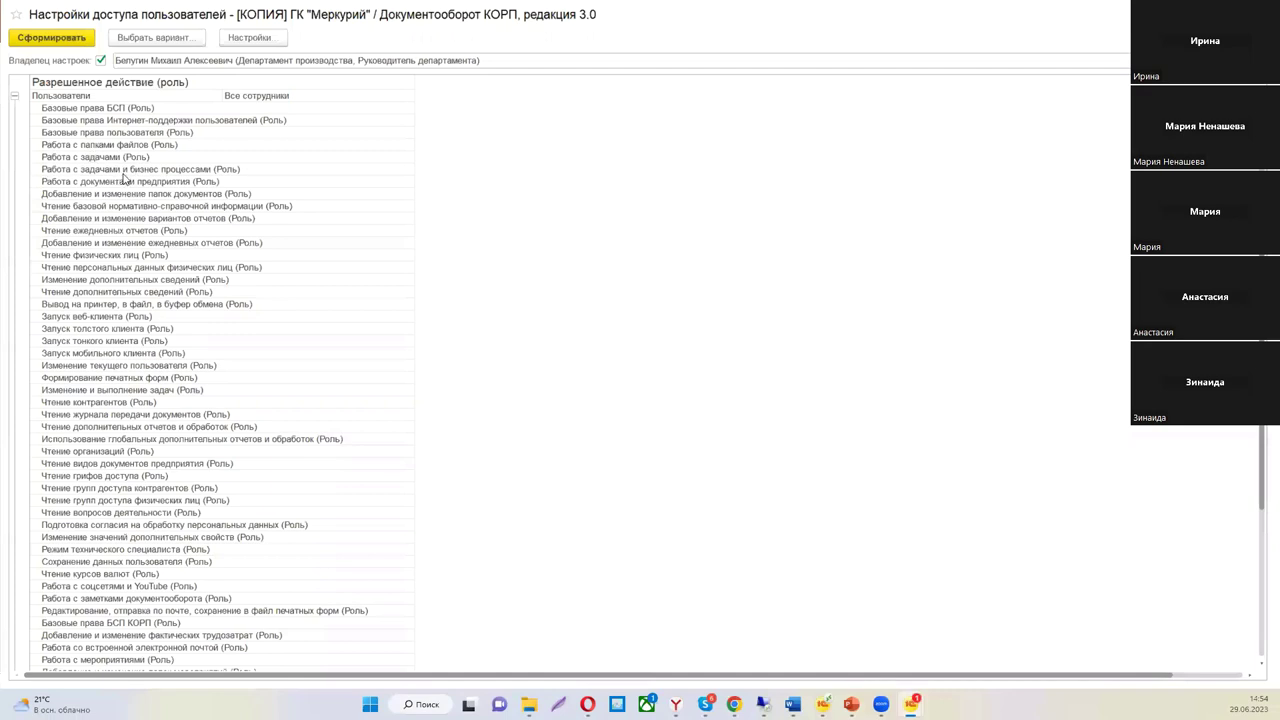
{"action": "scroll", "coordinate": [177, 171], "scroll_direction": "down", "scroll_amount": 5}
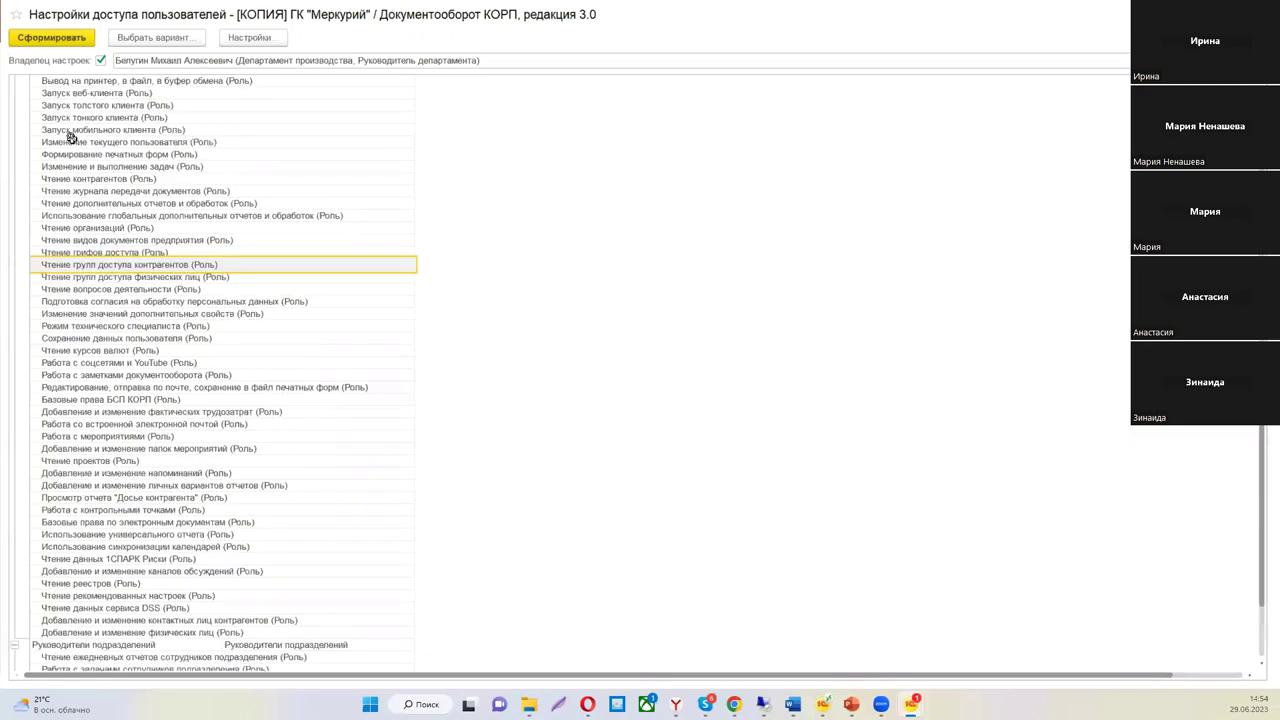
{"action": "left_click", "coordinate": [207, 163]}
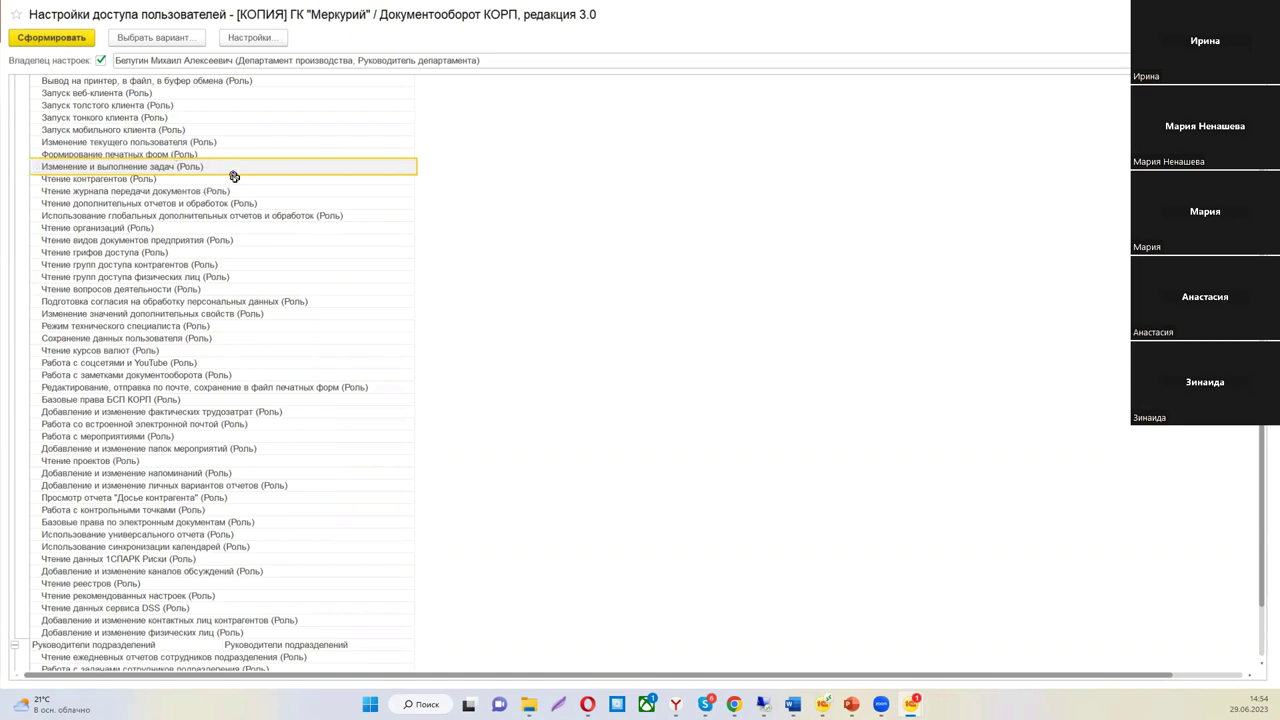
{"action": "key", "text": "Down"}
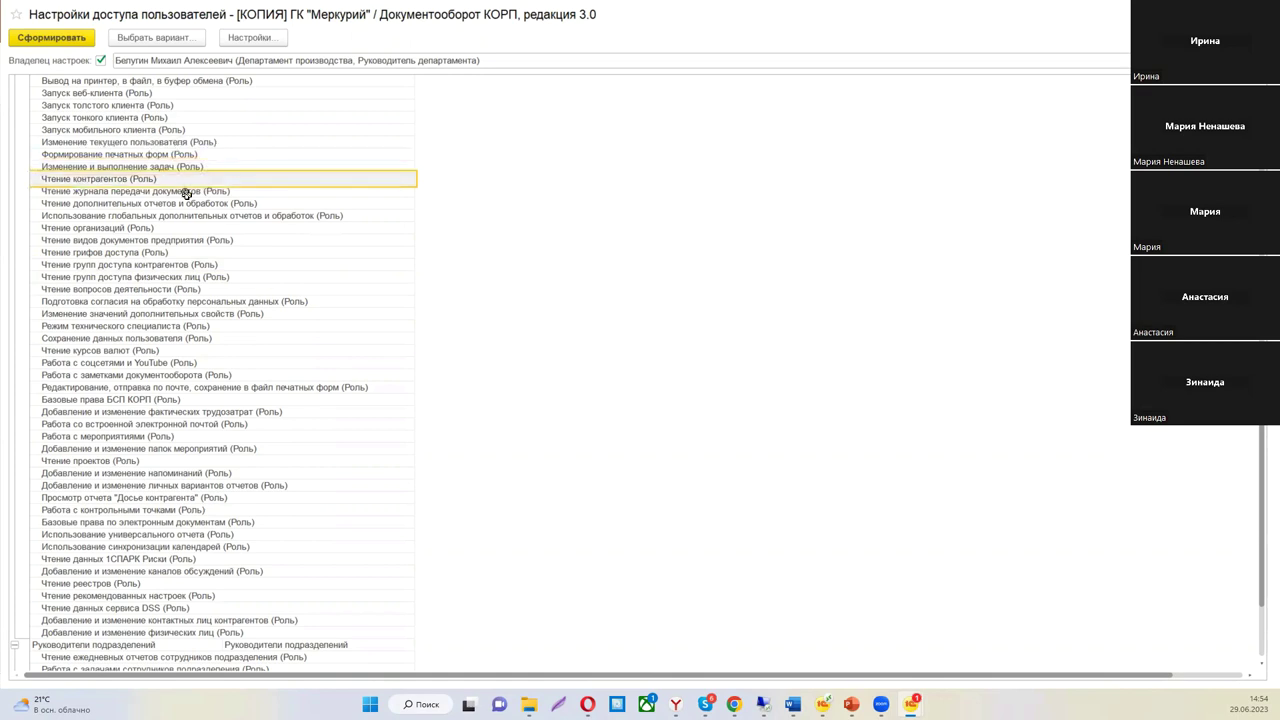
{"action": "left_click", "coordinate": [98, 214]}
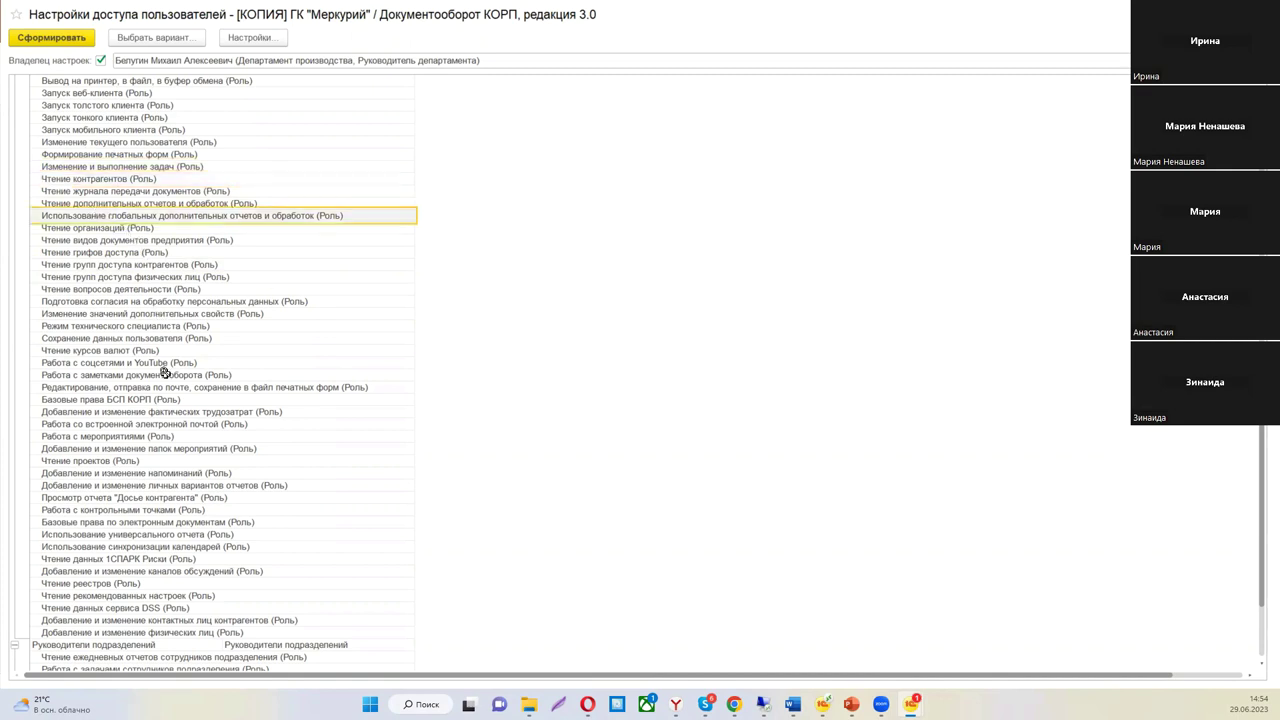
{"action": "scroll", "coordinate": [155, 372], "scroll_direction": "down", "scroll_amount": 1}
{"action": "scroll", "coordinate": [151, 366], "scroll_direction": "down", "scroll_amount": 4}
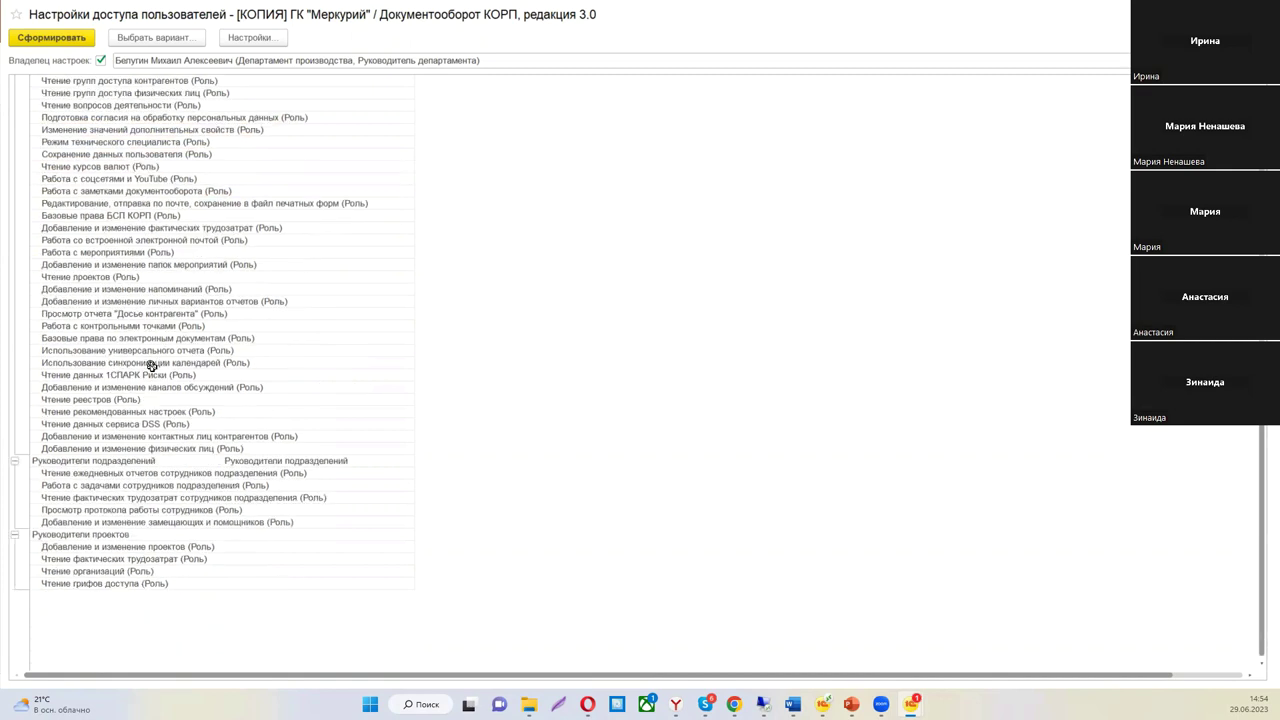
{"action": "scroll", "coordinate": [151, 366], "scroll_direction": "down", "scroll_amount": 1}
- Review the access settings report back up to Доступ по полномочиям and close it
{"action": "scroll", "coordinate": [151, 366], "scroll_direction": "up", "scroll_amount": 2}
{"action": "scroll", "coordinate": [151, 379], "scroll_direction": "up", "scroll_amount": 5}
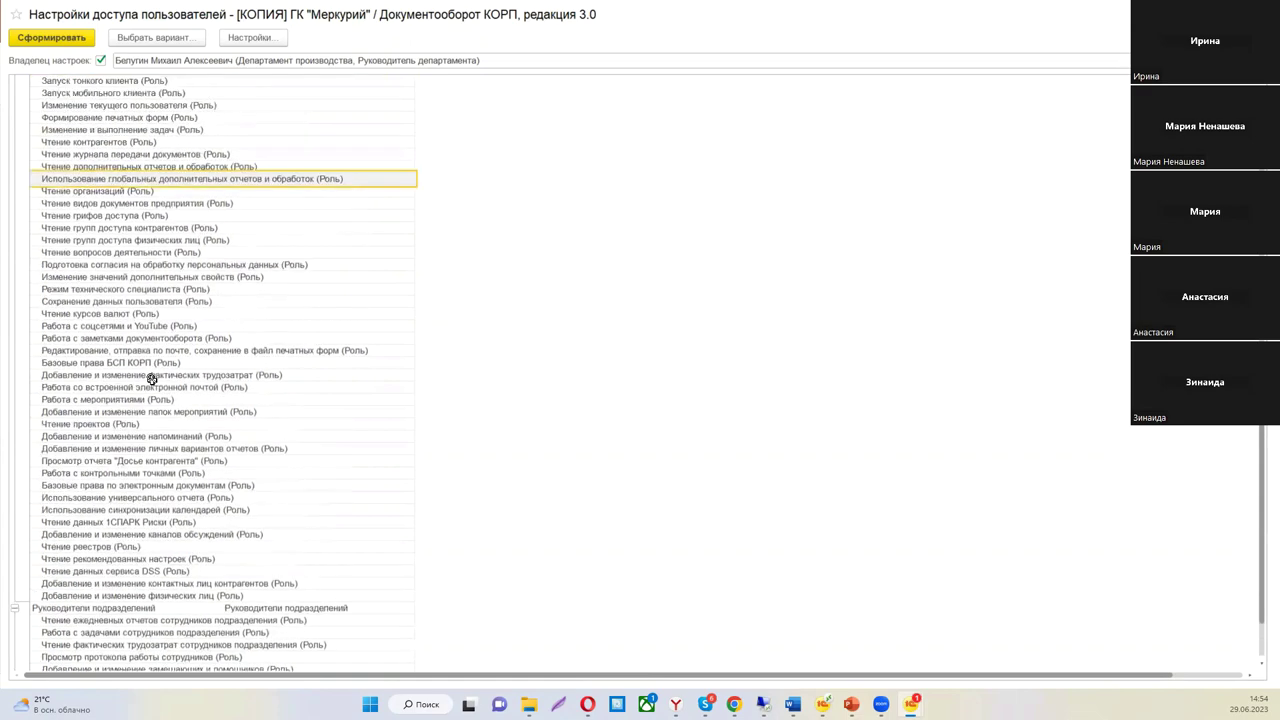
{"action": "scroll", "coordinate": [151, 379], "scroll_direction": "up", "scroll_amount": 4}
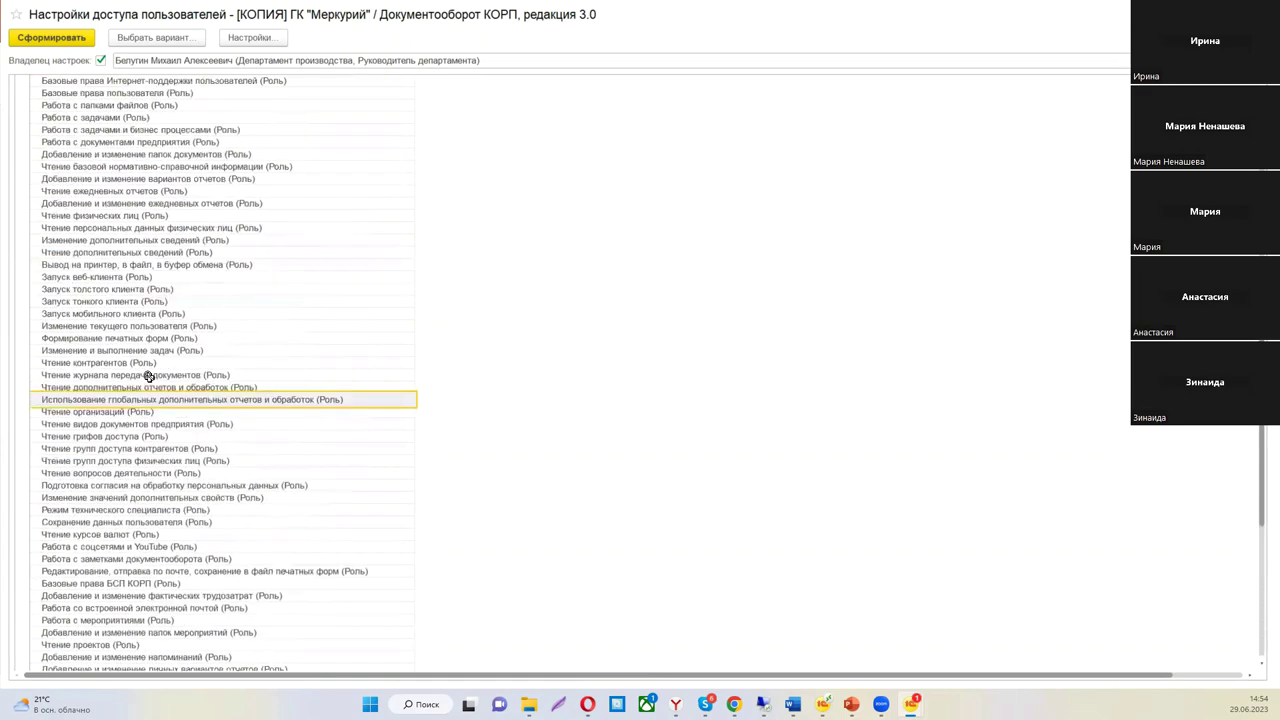
{"action": "scroll", "coordinate": [148, 376], "scroll_direction": "up", "scroll_amount": 5}
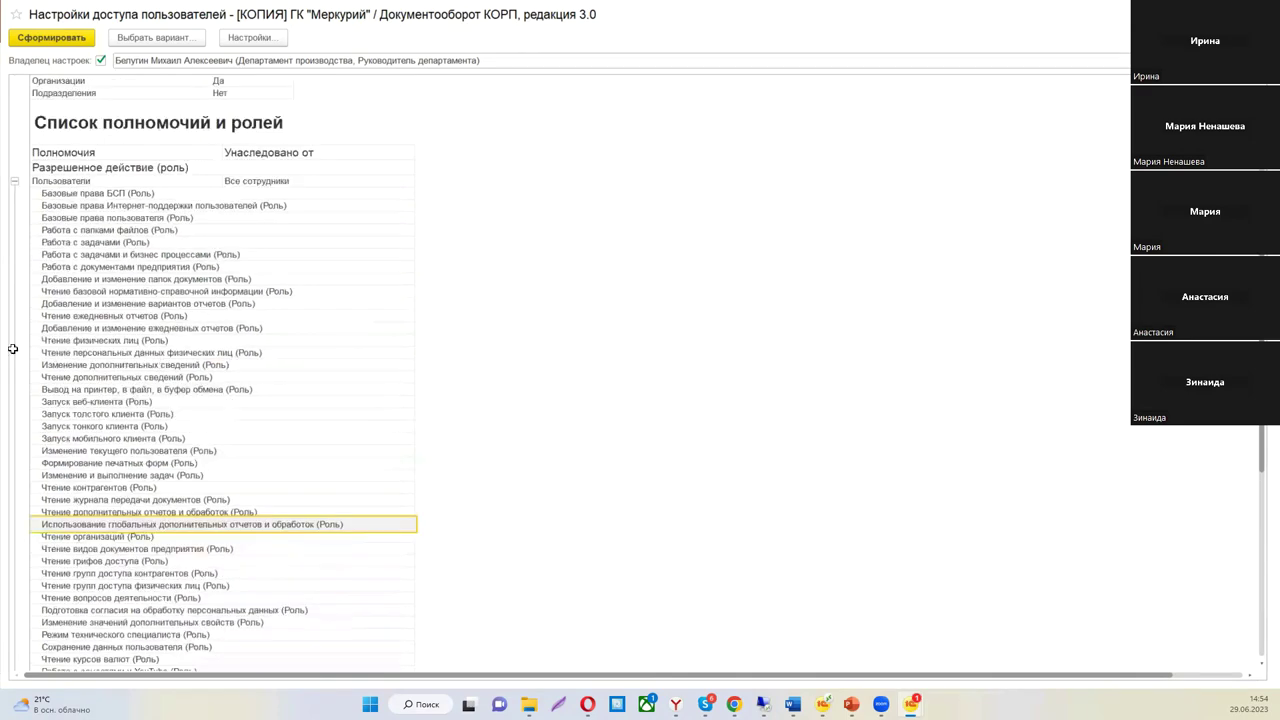
{"action": "scroll", "coordinate": [112, 458], "scroll_direction": "up", "scroll_amount": 3}
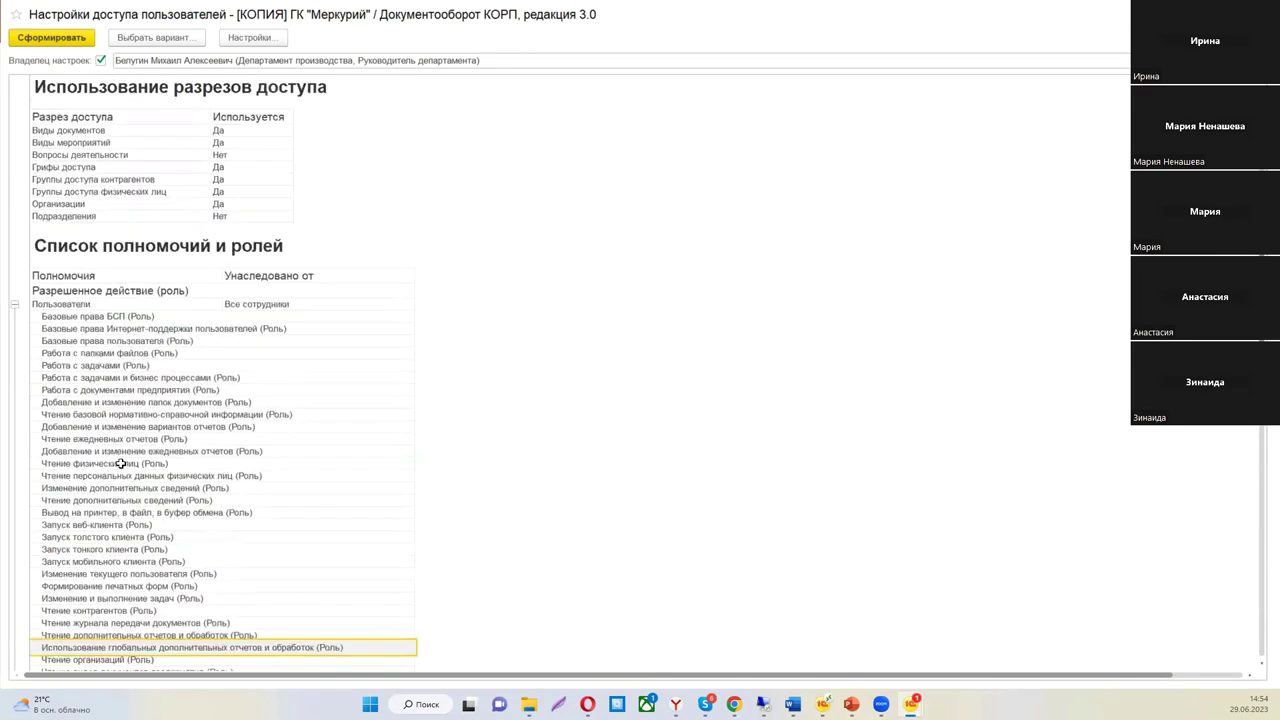
{"action": "scroll", "coordinate": [135, 452], "scroll_direction": "up", "scroll_amount": 6}
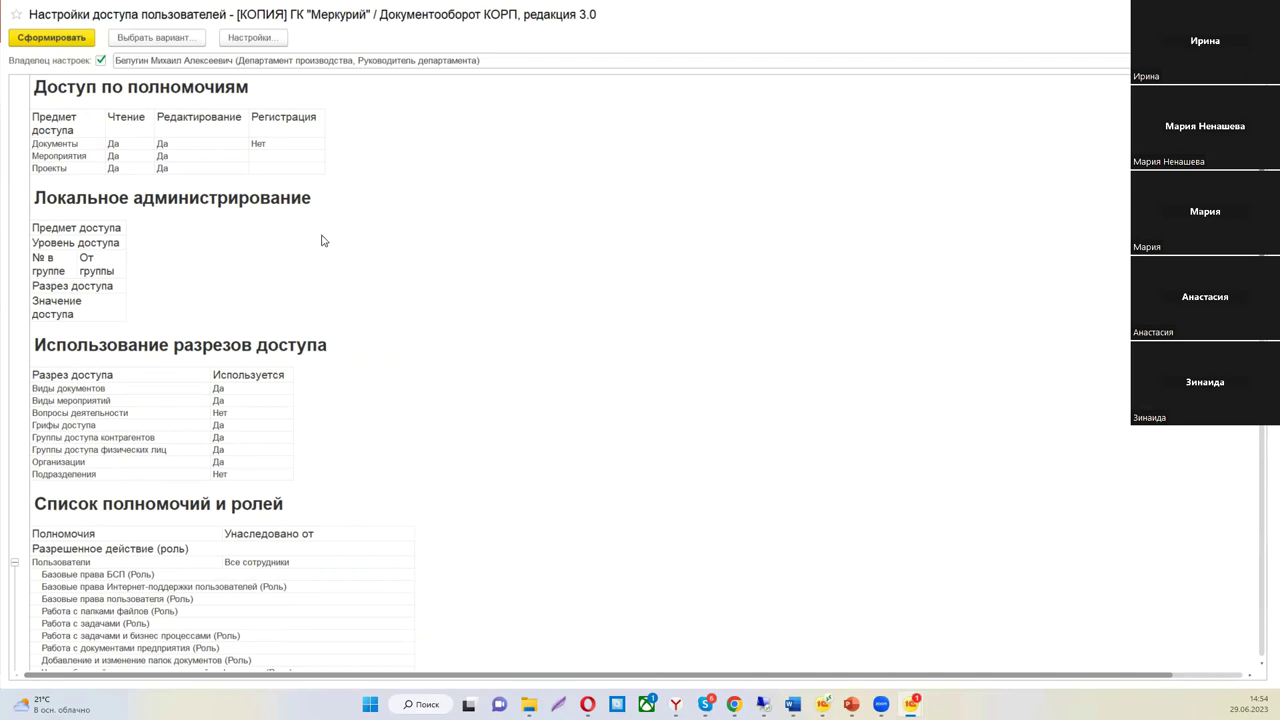
{"action": "key", "text": "Escape"}
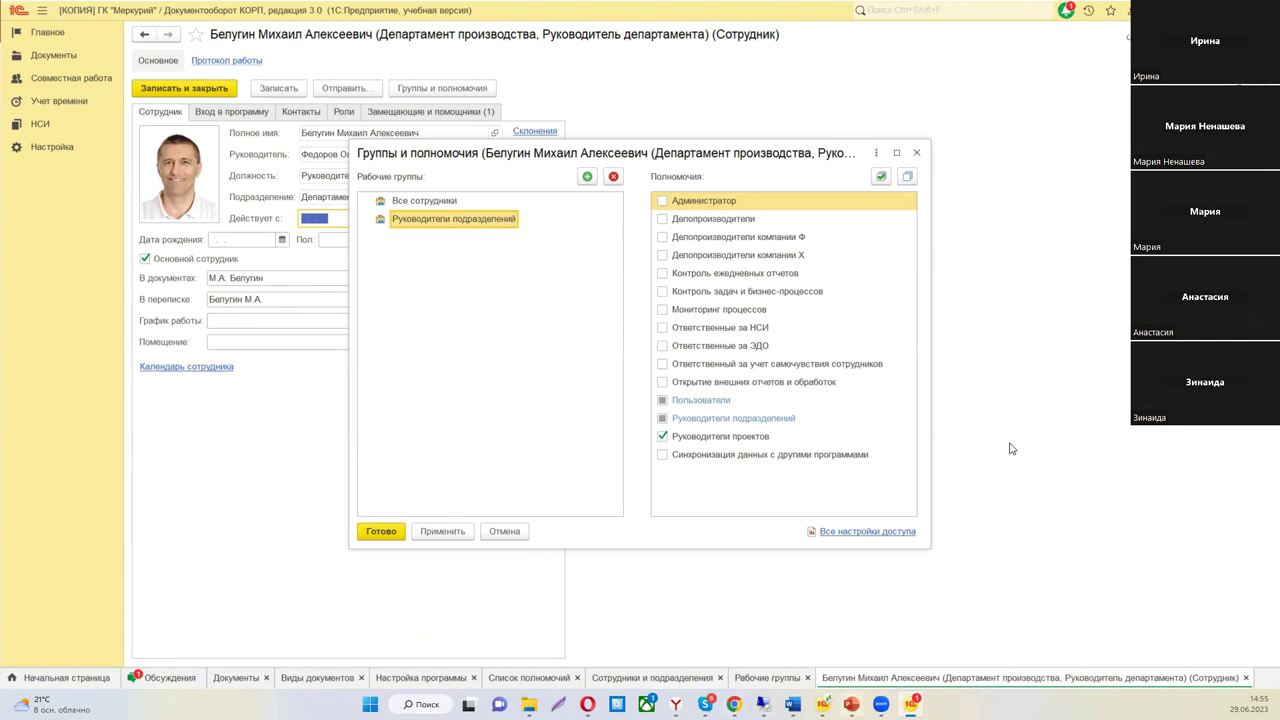
- Switch to the PowerPoint presentation and show slide 36, "Локальные администраторы"
{"action": "key", "text": "alt+Tab"}
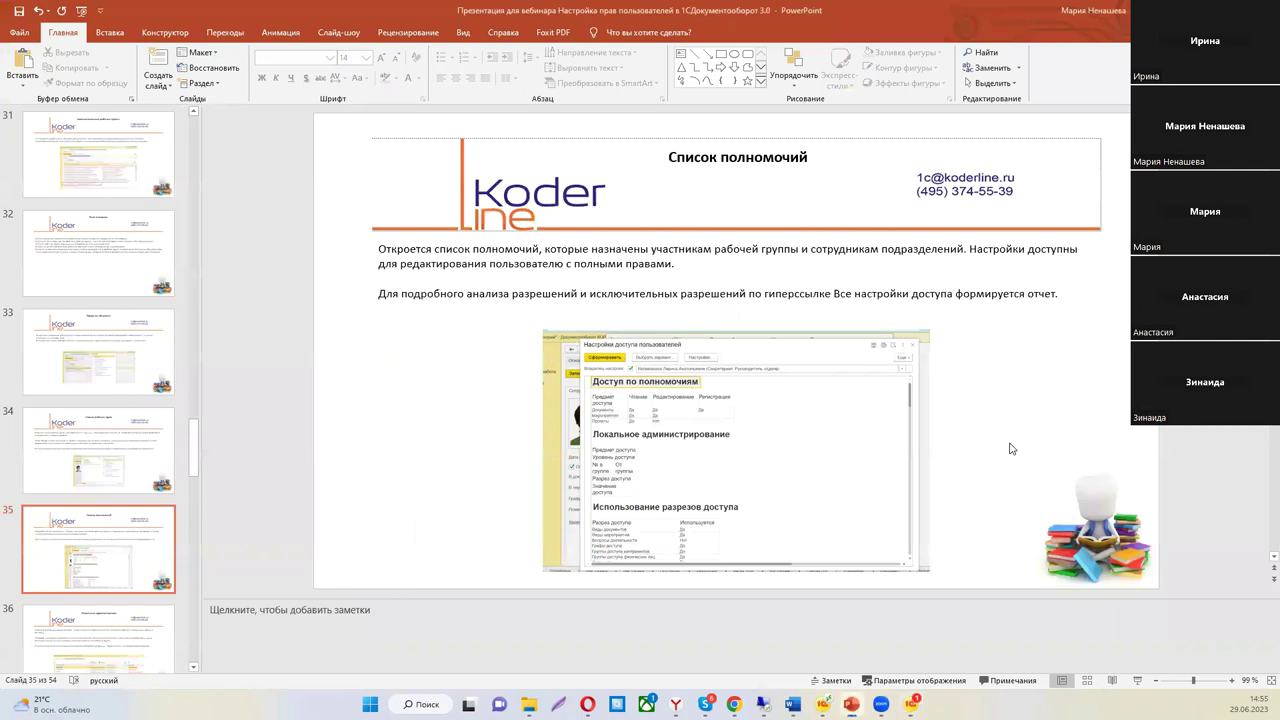
{"action": "scroll", "coordinate": [1010, 449], "scroll_direction": "down", "scroll_amount": 1}
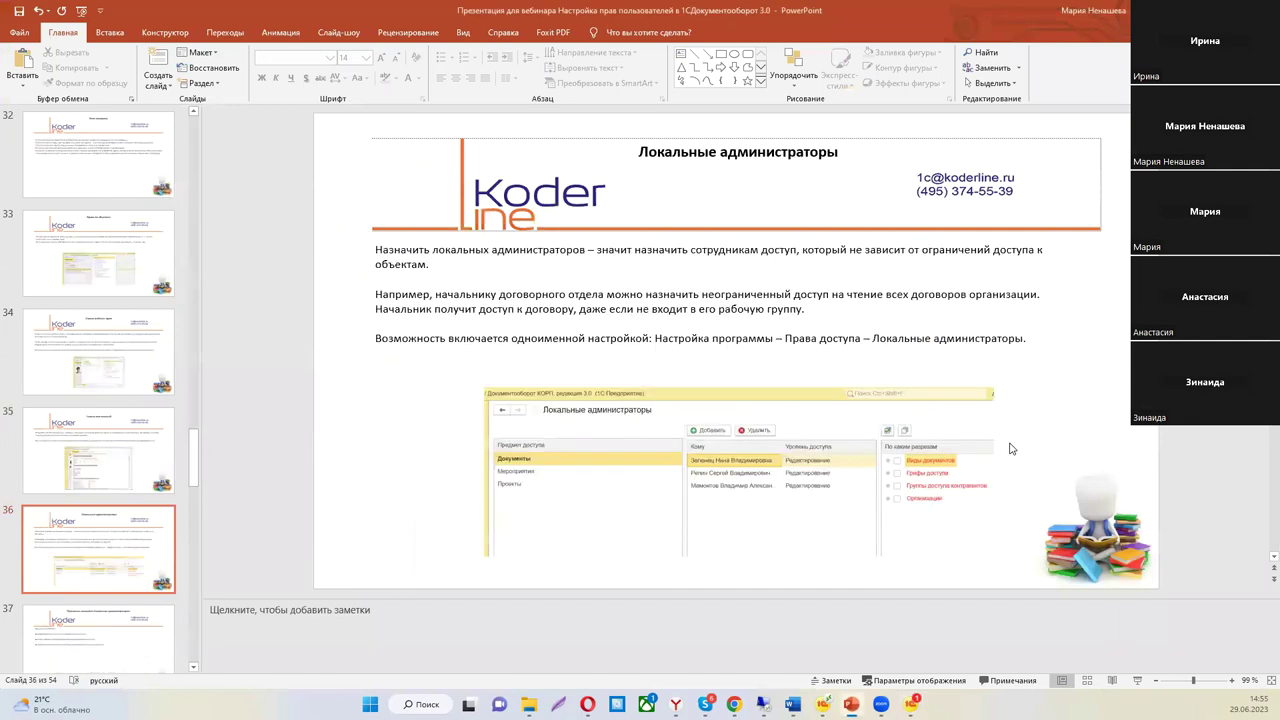